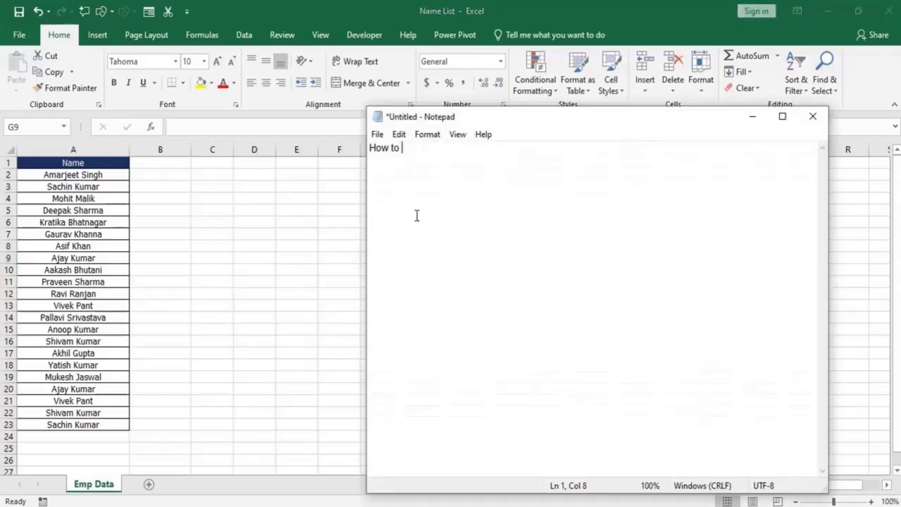
Switch to Notepad, clear the existing text, and write "how to highlight the duplicate entries" on the first line.
{"action": "key", "text": "BackSpace"}
{"action": "key", "text": "BackSpace"}
{"action": "key", "text": "BackSpace"}
{"action": "key", "text": "BackSpace"}
{"action": "key", "text": "BackSpace"}
{"action": "key", "text": "BackSpace"}
{"action": "key", "text": "BackSpace"}
{"action": "type", "text": "how to highlight the d"}
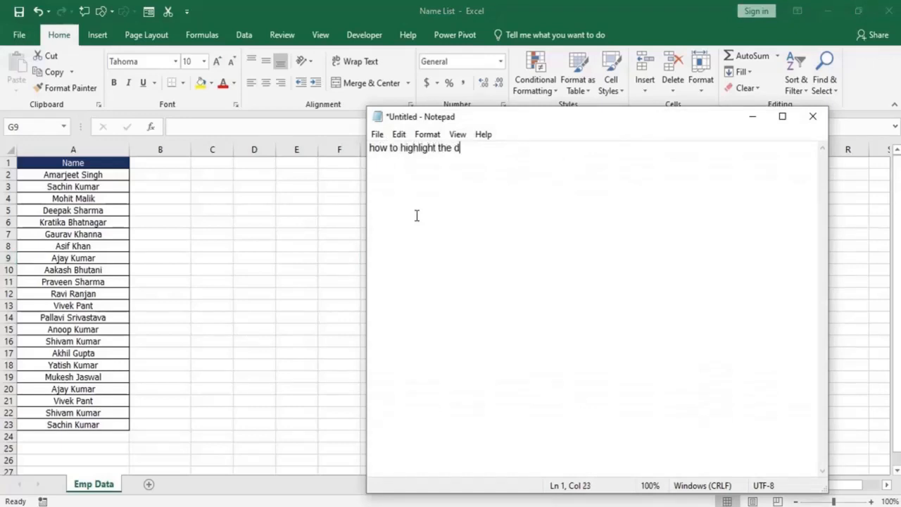
{"action": "type", "text": "uplicate entries"}
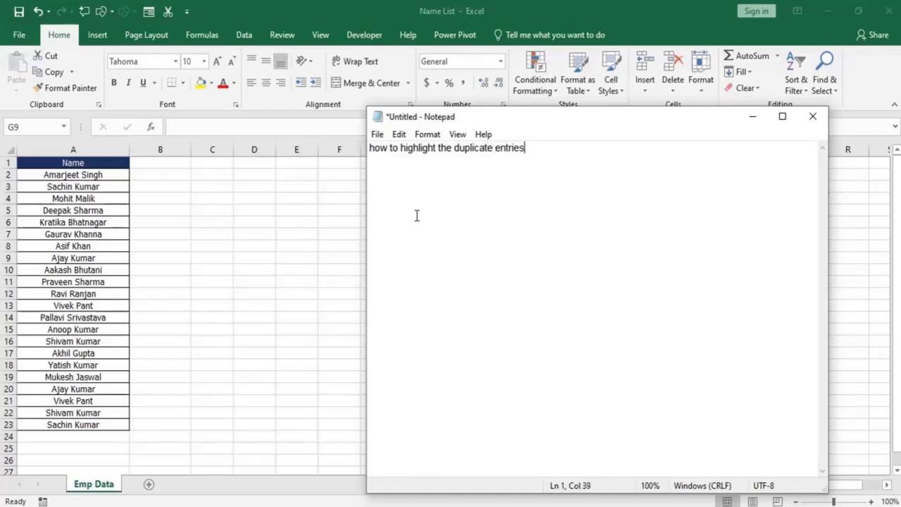
Add the line "how to remove the duplicate entries." to the note, leaving a blank line above it.
{"action": "key", "text": "Return"}
{"action": "key", "text": "Return"}
{"action": "type", "text": "how to remove the "}
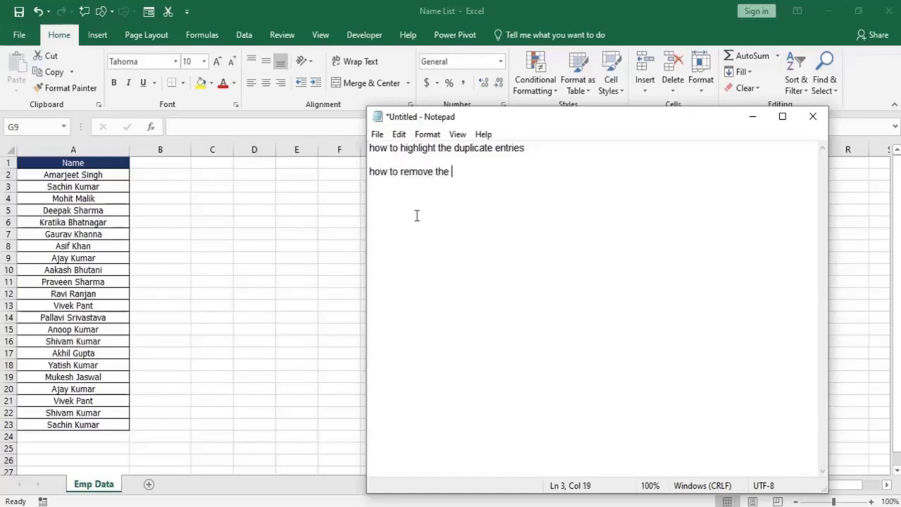
{"action": "type", "text": "duplicate ent"}
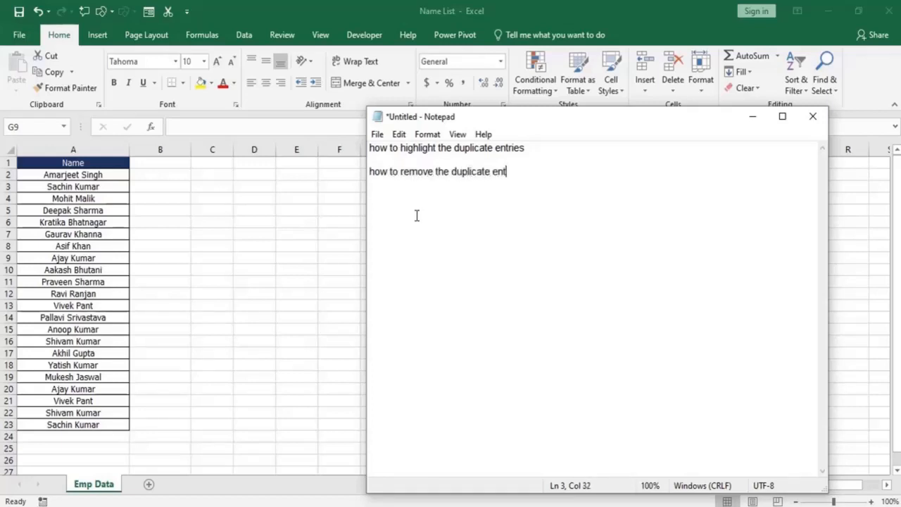
{"action": "type", "text": "ries."}
Add the third topic "Restrict to make entry" to the note, leaving a blank line above it.
{"action": "key", "text": "Return"}
{"action": "key", "text": "Return"}
{"action": "type", "text": "wa"}
{"action": "key", "text": "BackSpace"}
{"action": "key", "text": "BackSpace"}
{"action": "type", "text": "Resti"}
{"action": "type", "text": "ic"}
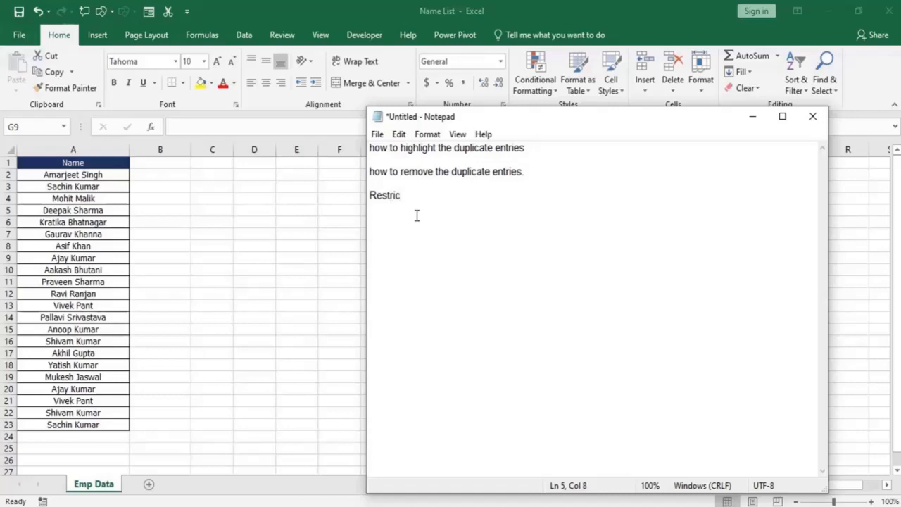
{"action": "type", "text": "t to make entri"}
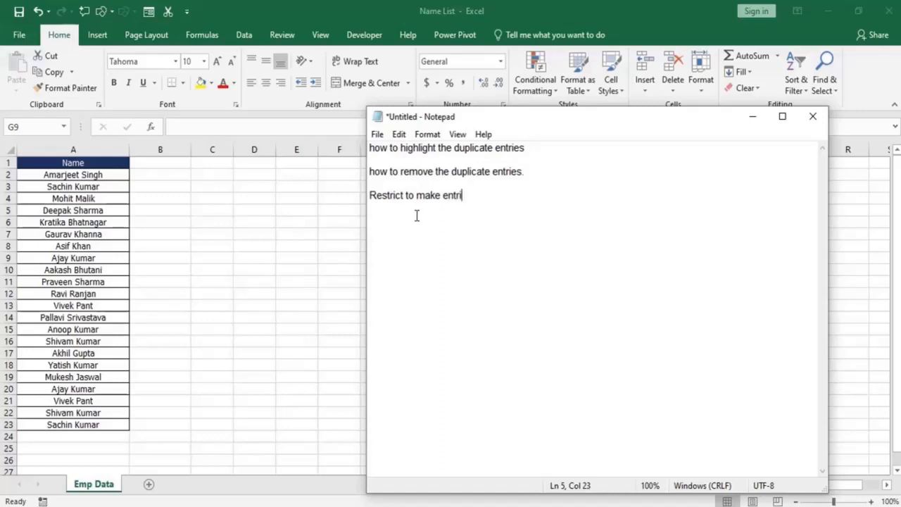
{"action": "key", "text": "BackSpace"}
{"action": "type", "text": "y."}
Switch back to the Name List workbook in Excel and examine column A for repeated names.
{"action": "key", "text": "alt+Tab"}
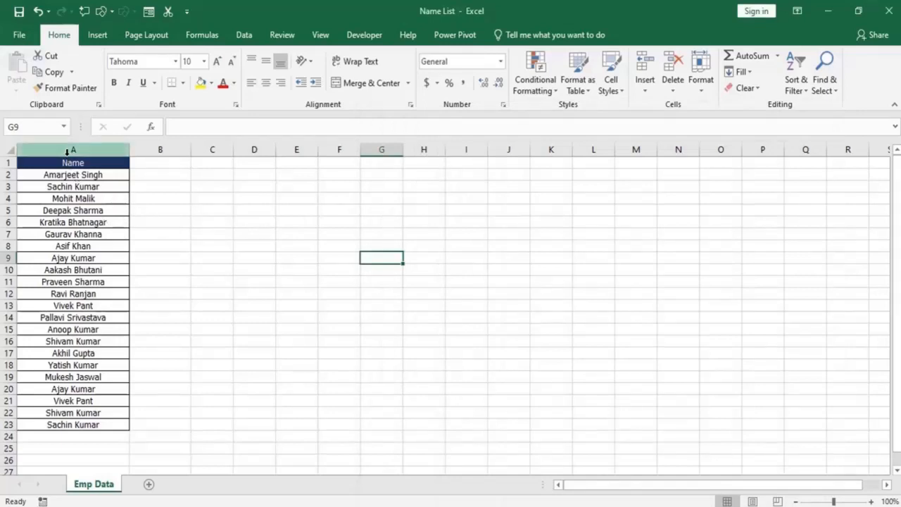
{"action": "left_click_drag", "start_coordinate": [73, 174], "coordinate": [73, 246]}
{"action": "left_click", "coordinate": [91, 208]}
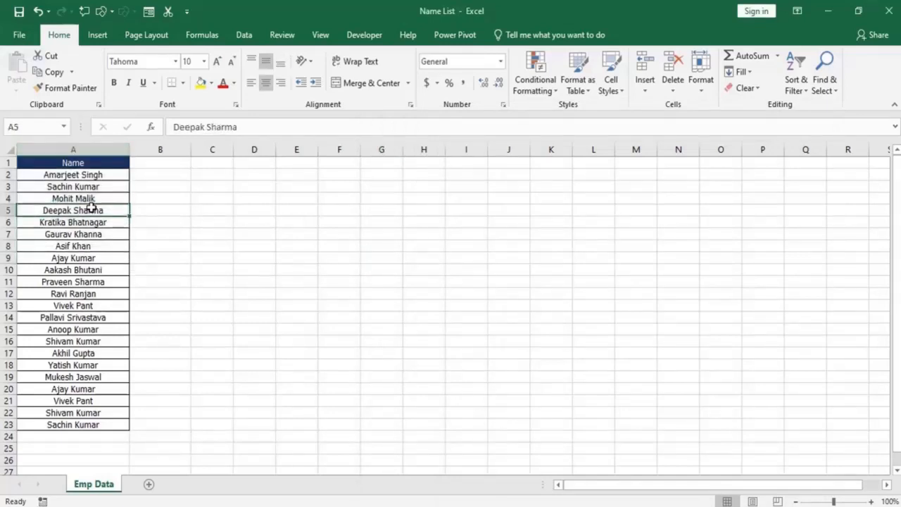
{"action": "left_click", "coordinate": [75, 174]}
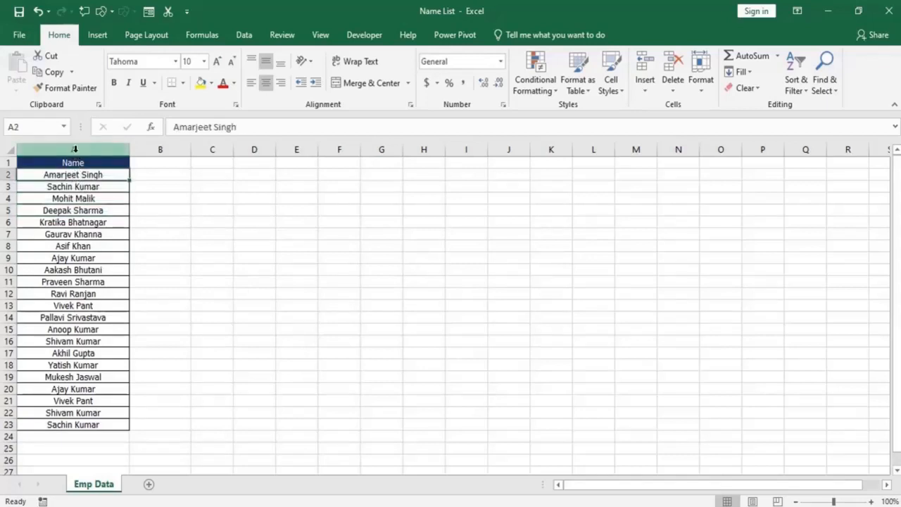
{"action": "left_click", "coordinate": [74, 149]}
{"action": "left_click", "coordinate": [75, 189]}
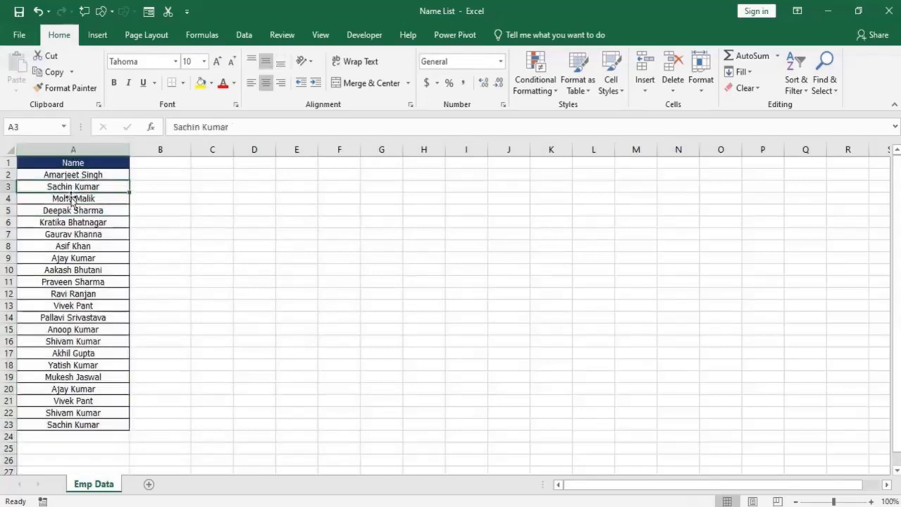
{"action": "left_click", "coordinate": [71, 206]}
{"action": "left_click", "coordinate": [81, 244]}
{"action": "left_click", "coordinate": [90, 283]}
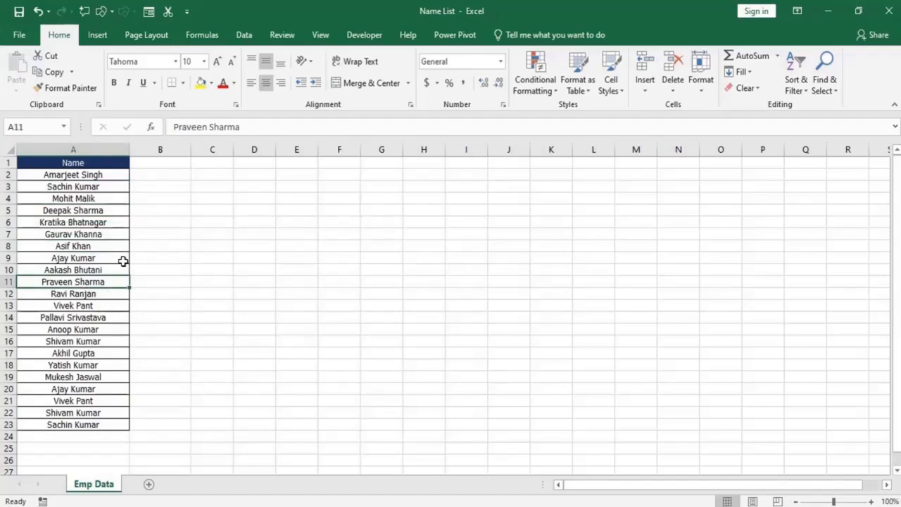
{"action": "left_click", "coordinate": [83, 187]}
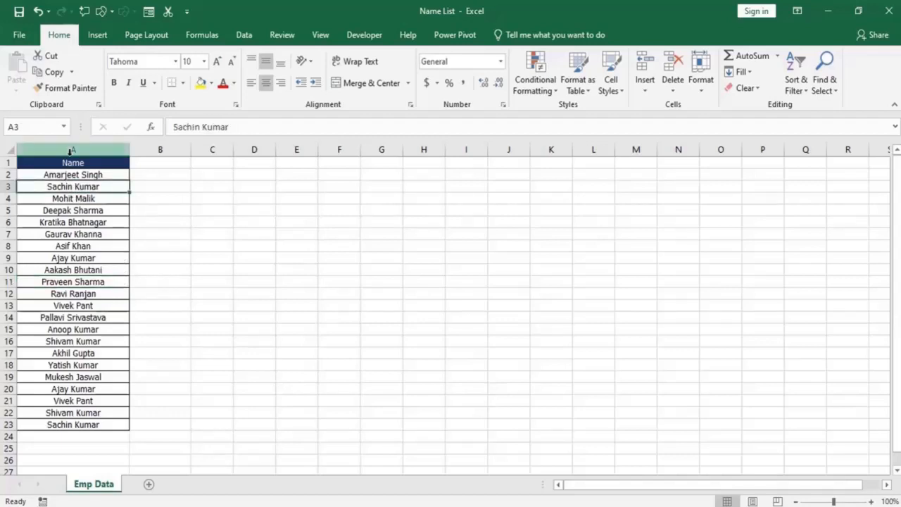
{"action": "left_click", "coordinate": [69, 198]}
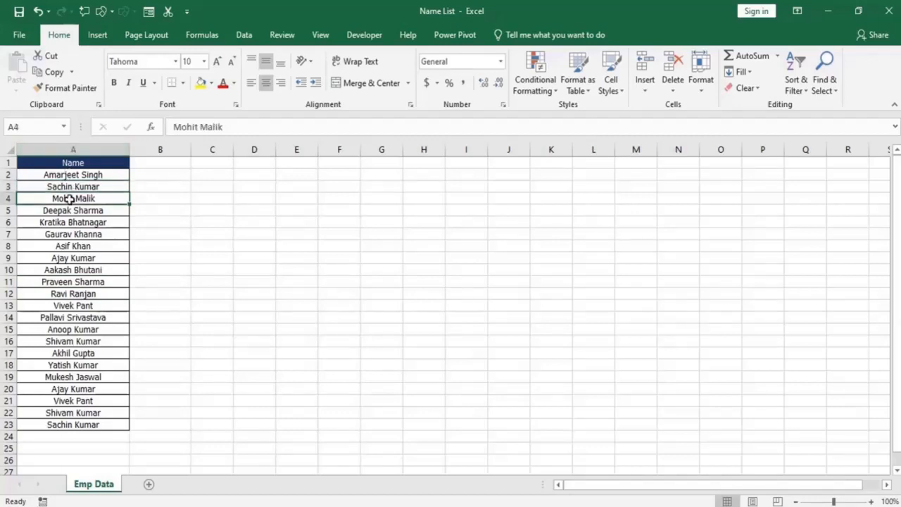
{"action": "left_click", "coordinate": [67, 176]}
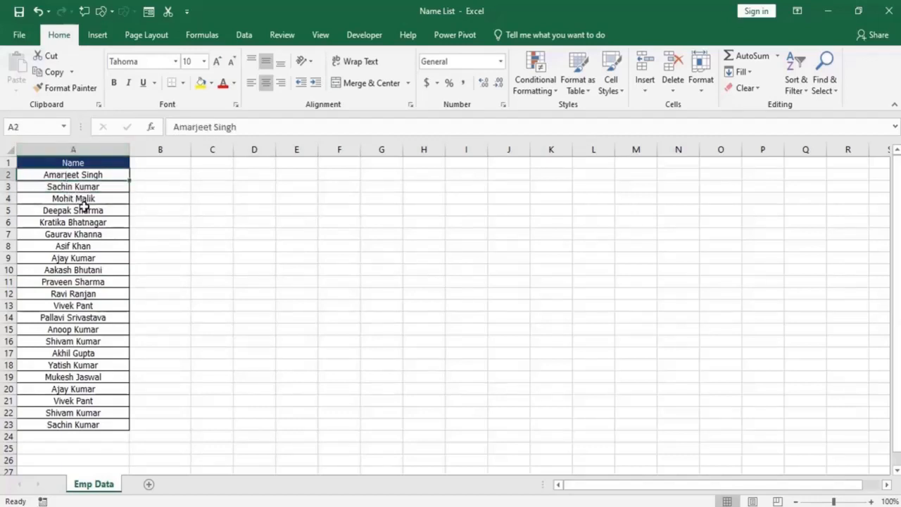
Highlight duplicate values in column A using conditional formatting with Light Red Fill with Dark Red Text.
{"action": "left_click", "coordinate": [81, 151]}
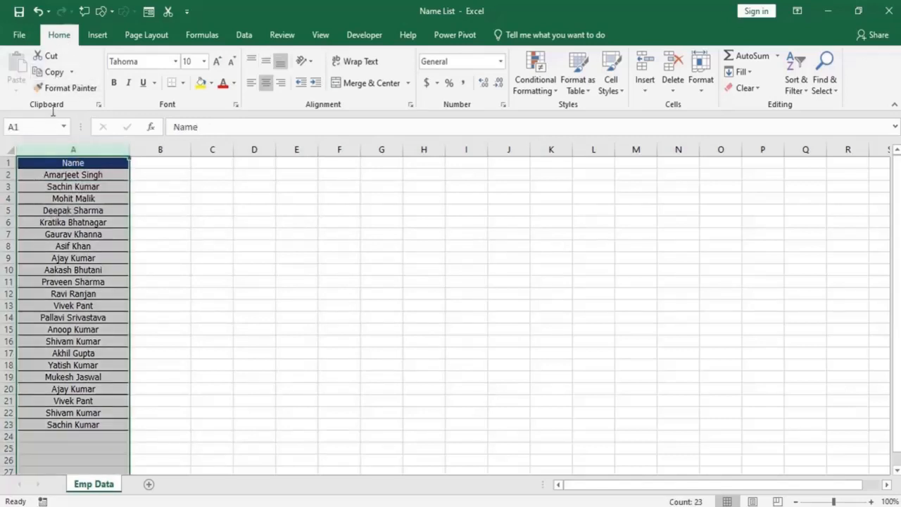
{"action": "left_click", "coordinate": [543, 96]}
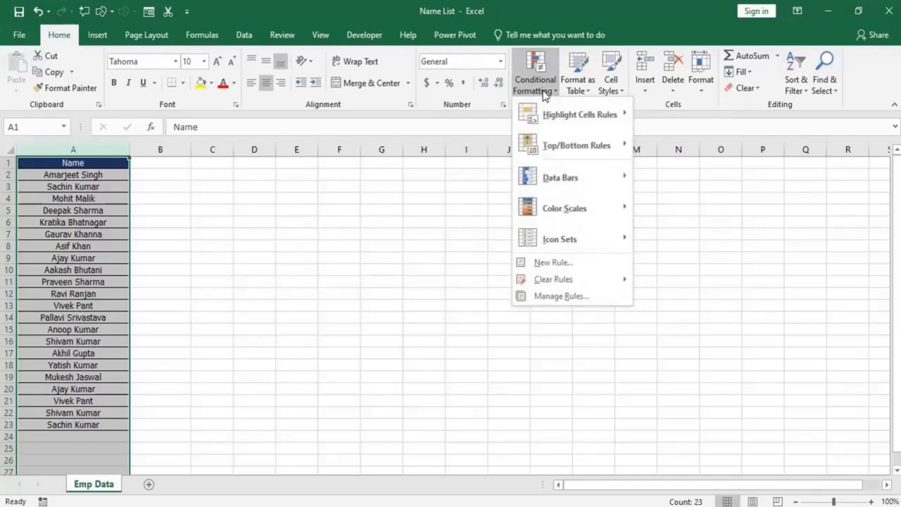
{"action": "mouse_move", "coordinate": [563, 113]}
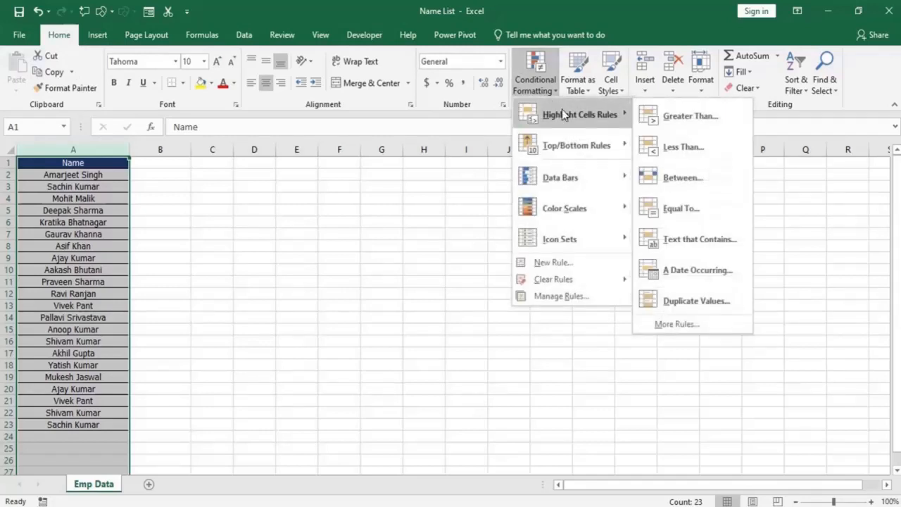
{"action": "left_click", "coordinate": [691, 308]}
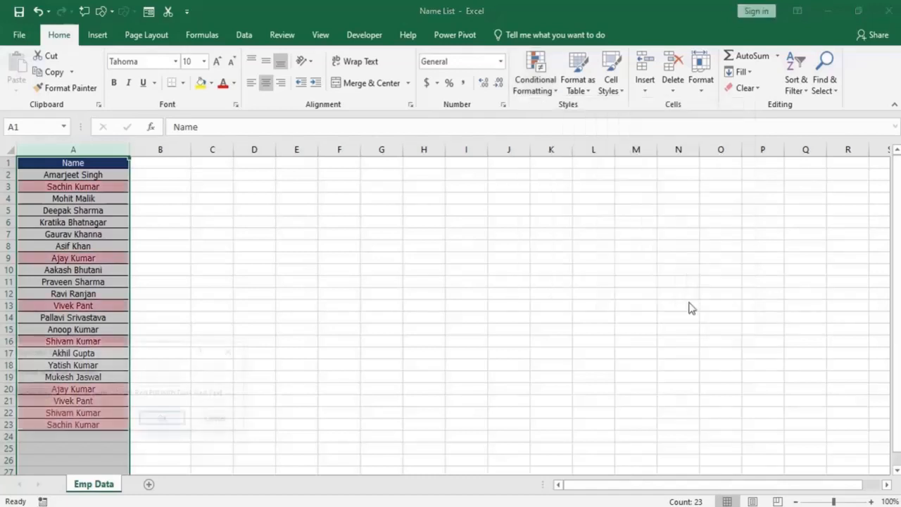
{"action": "left_click_drag", "start_coordinate": [107, 352], "coordinate": [419, 211]}
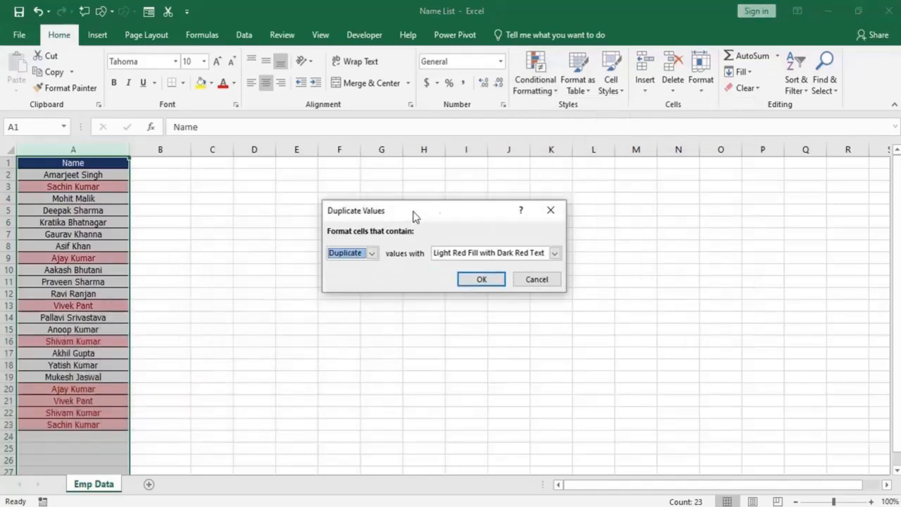
{"action": "left_click", "coordinate": [481, 280]}
Examine the highlighted names in column A, comparing each first occurrence with its repeat further down the list.
{"action": "left_click", "coordinate": [89, 271]}
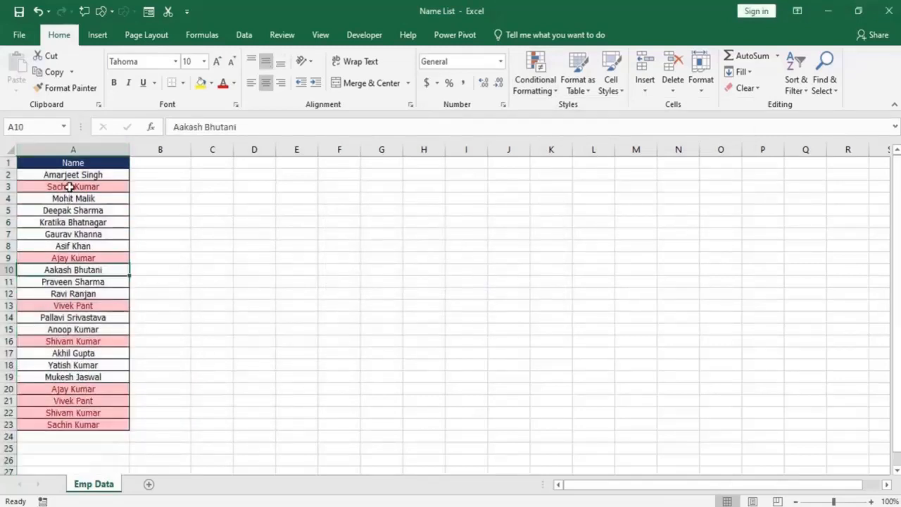
{"action": "left_click", "coordinate": [69, 187]}
{"action": "left_click", "coordinate": [77, 258]}
{"action": "left_click", "coordinate": [83, 304]}
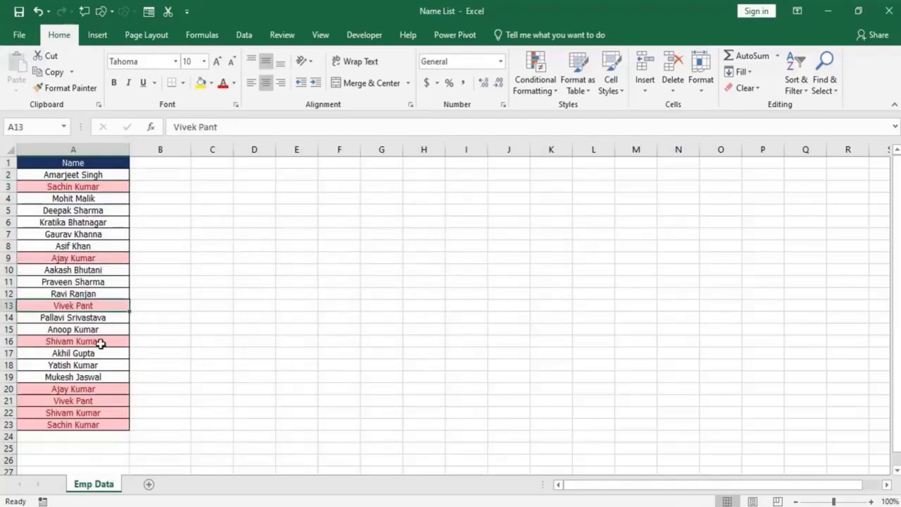
{"action": "left_click", "coordinate": [100, 342]}
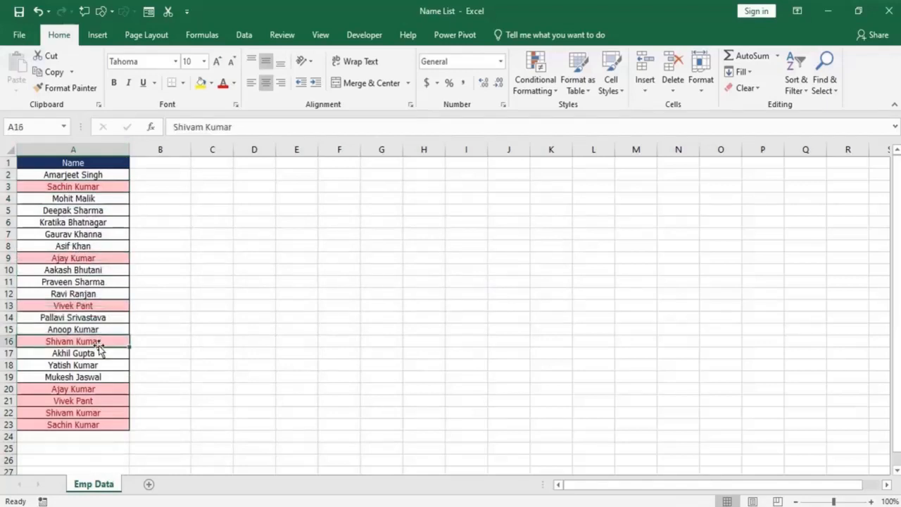
{"action": "left_click", "coordinate": [79, 187]}
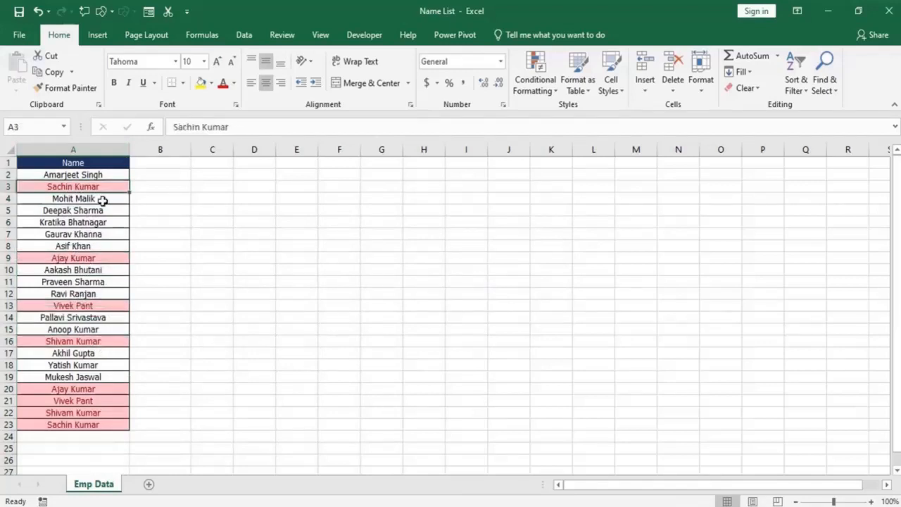
{"action": "left_click", "coordinate": [48, 423]}
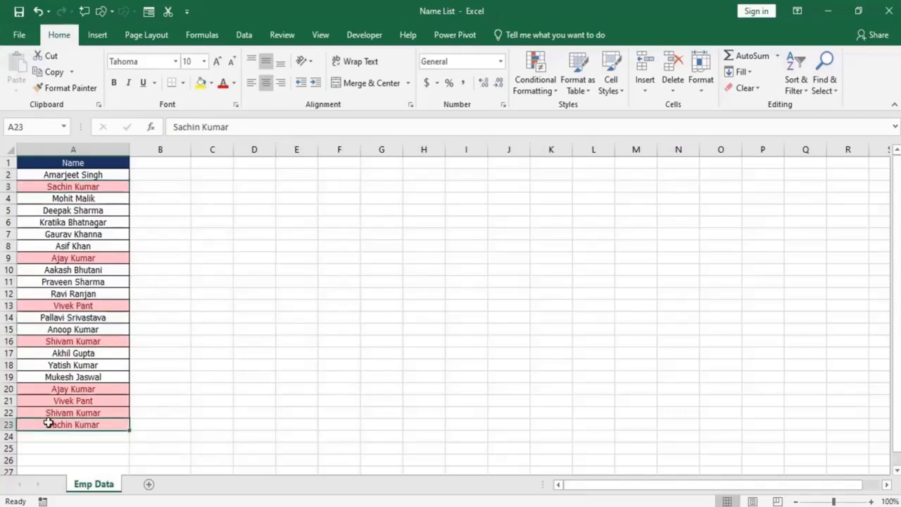
{"action": "left_click", "coordinate": [76, 257]}
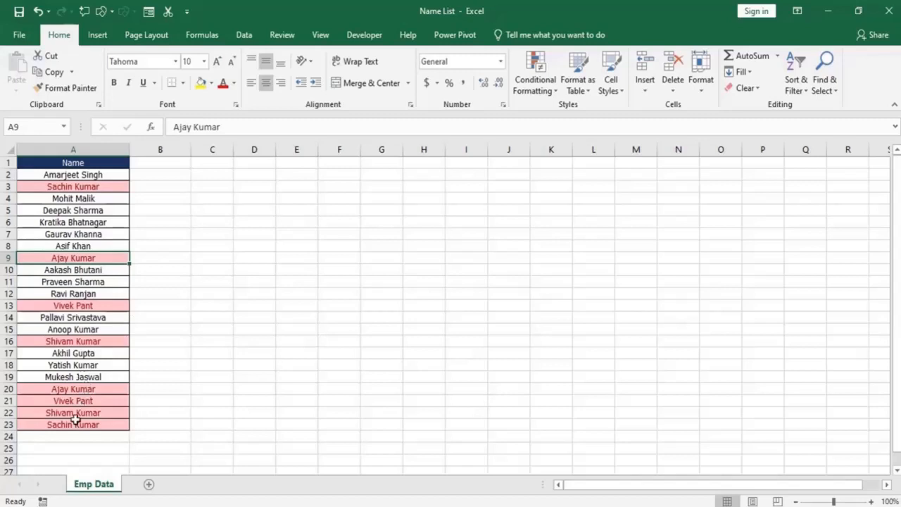
{"action": "left_click", "coordinate": [61, 388]}
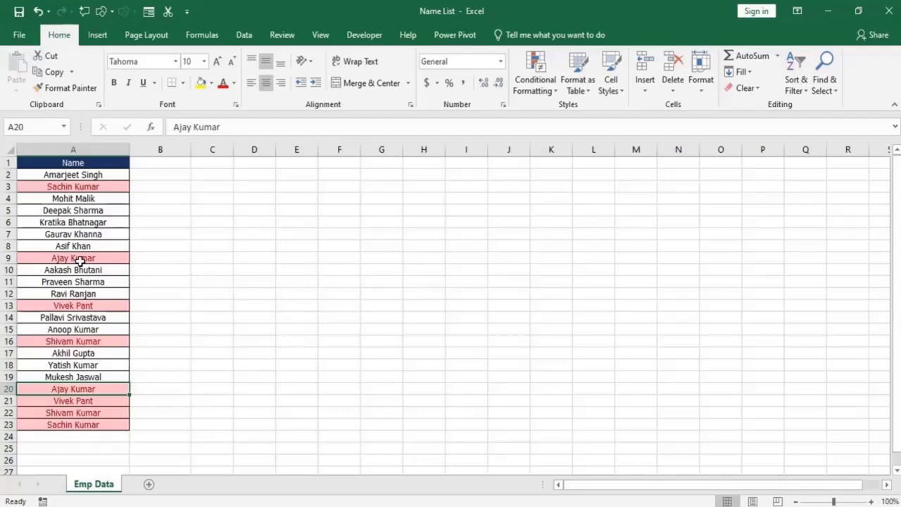
{"action": "left_click", "coordinate": [71, 185]}
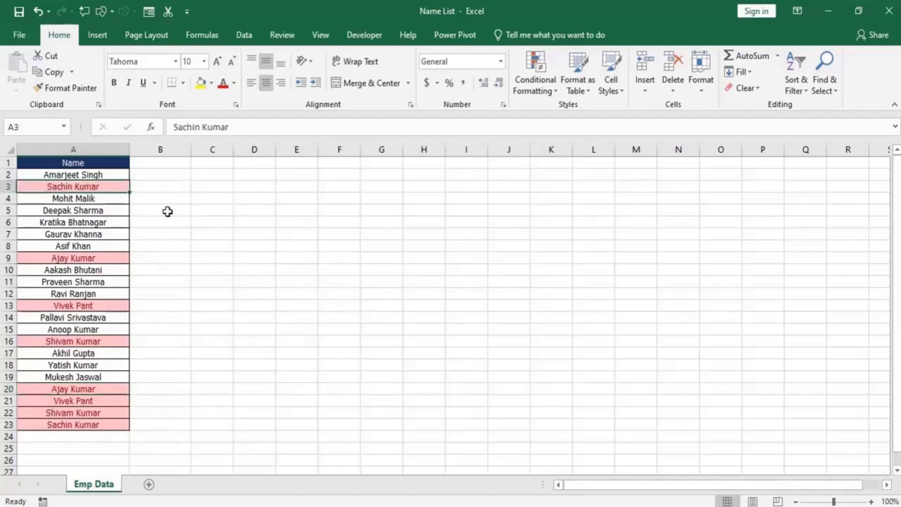
{"action": "left_click", "coordinate": [67, 425], "text": "ctrl"}
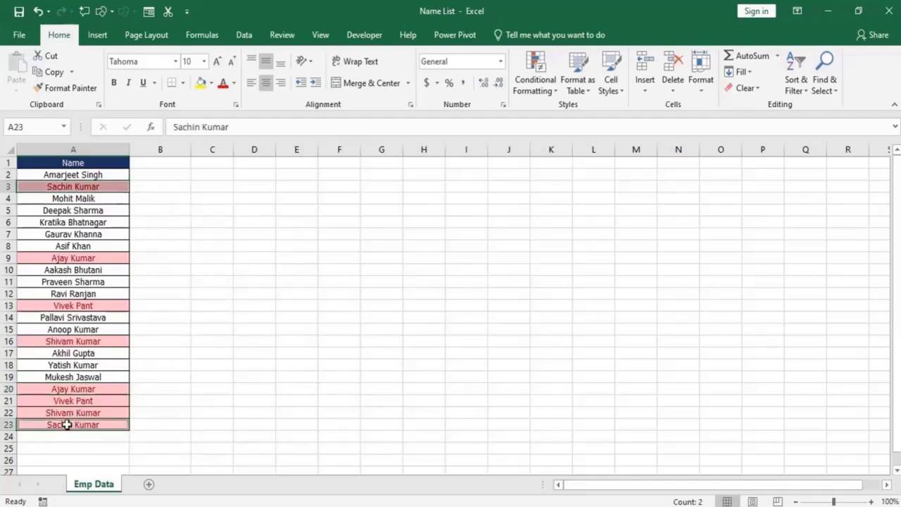
{"action": "left_click", "coordinate": [72, 187]}
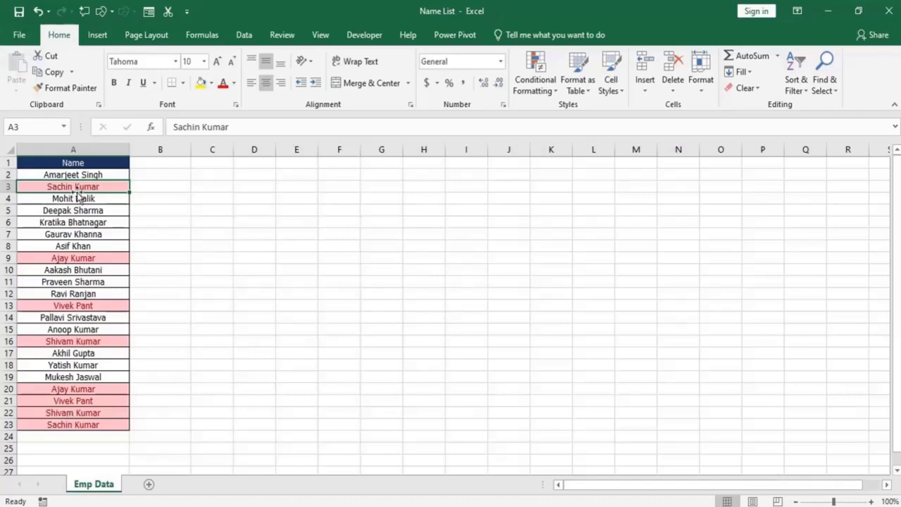
Try labelling a repeated name's first occurrence with X in B3 and its second occurrence as a duplicate in B23.
{"action": "left_click", "coordinate": [146, 185]}
{"action": "type", "text": "X"}
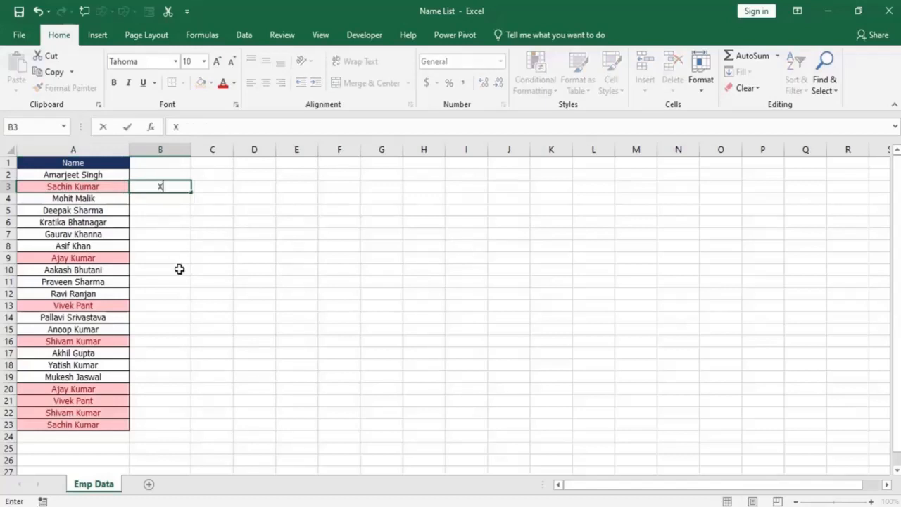
{"action": "key", "text": "Return"}
{"action": "left_click", "coordinate": [179, 267]}
{"action": "left_click", "coordinate": [140, 427]}
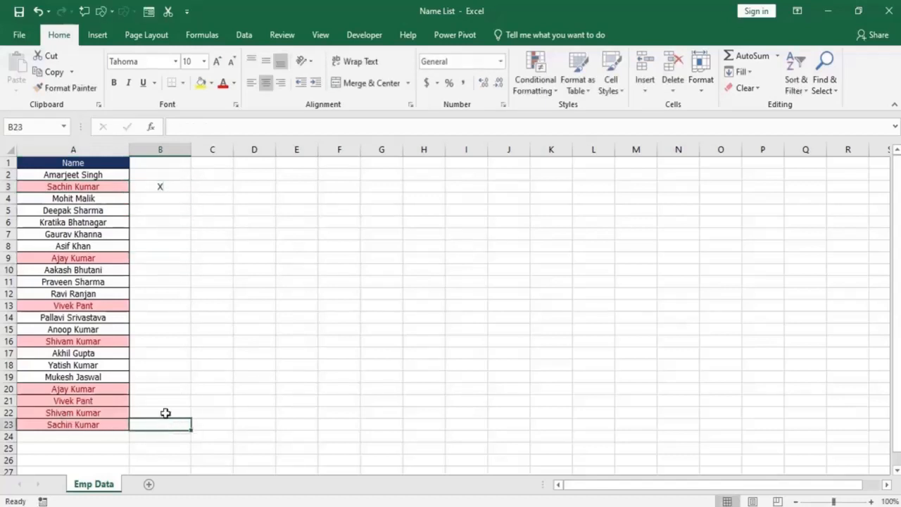
{"action": "type", "text": "dfgdfh"}
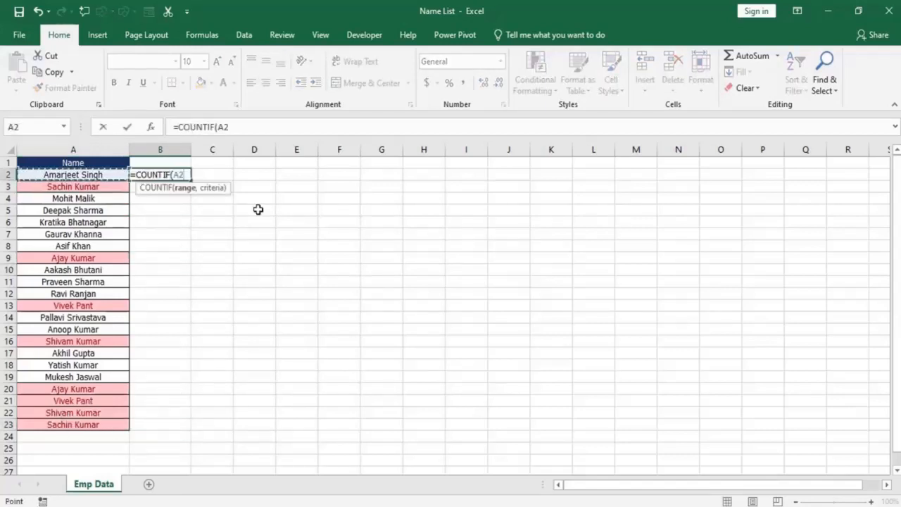
{"action": "key", "text": "Escape"}
{"action": "left_click", "coordinate": [258, 209]}
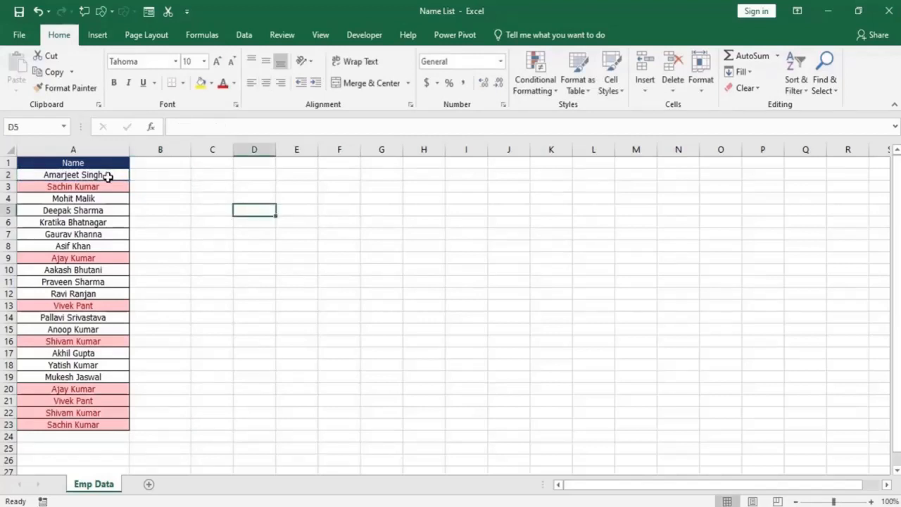
{"action": "left_click", "coordinate": [164, 182]}
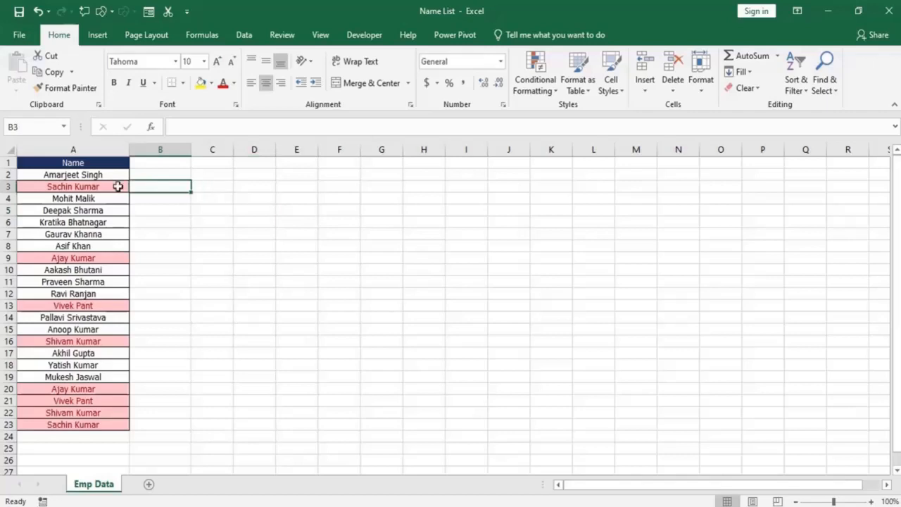
{"action": "left_click", "coordinate": [60, 175]}
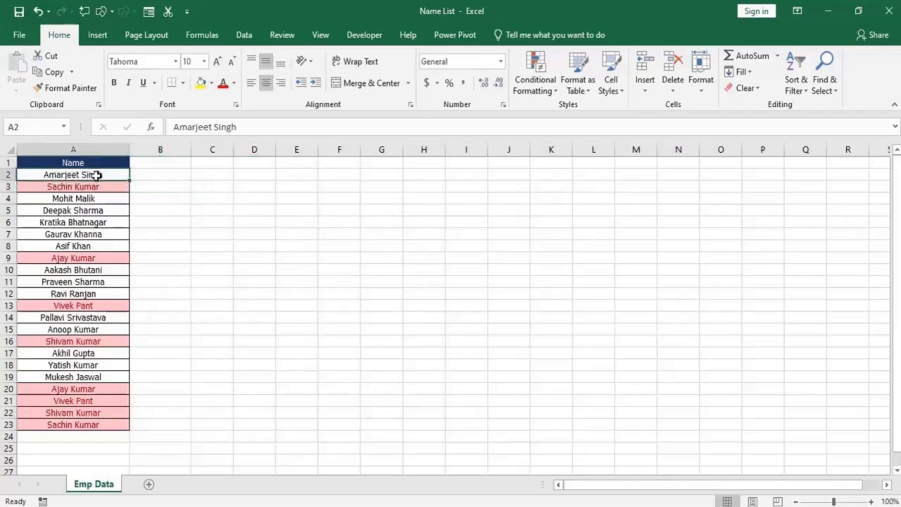
{"action": "left_click_drag", "start_coordinate": [66, 175], "coordinate": [64, 172]}
{"action": "left_click", "coordinate": [67, 176]}
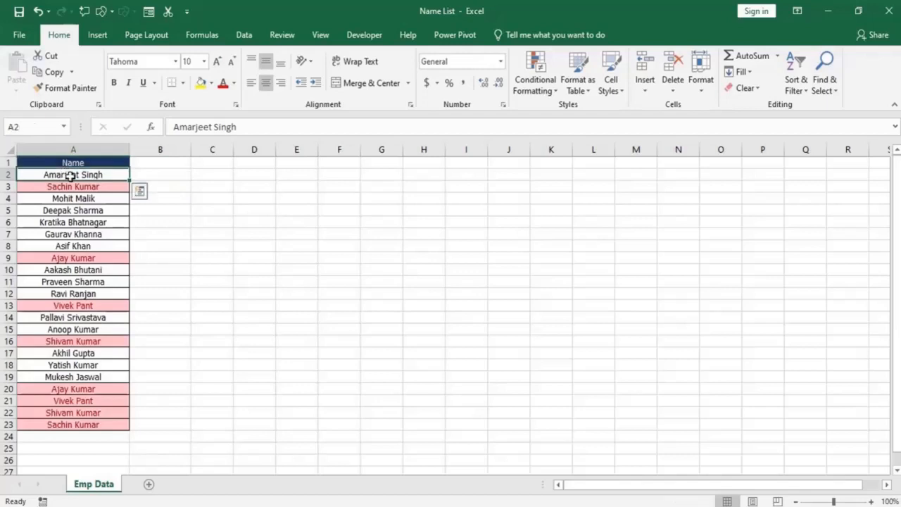
{"action": "left_click_drag", "start_coordinate": [81, 175], "coordinate": [92, 415]}
Enter =COUNTIF($A$2:$A$23,A2) in cell B2 to count each name's occurrences.
{"action": "left_click", "coordinate": [159, 175]}
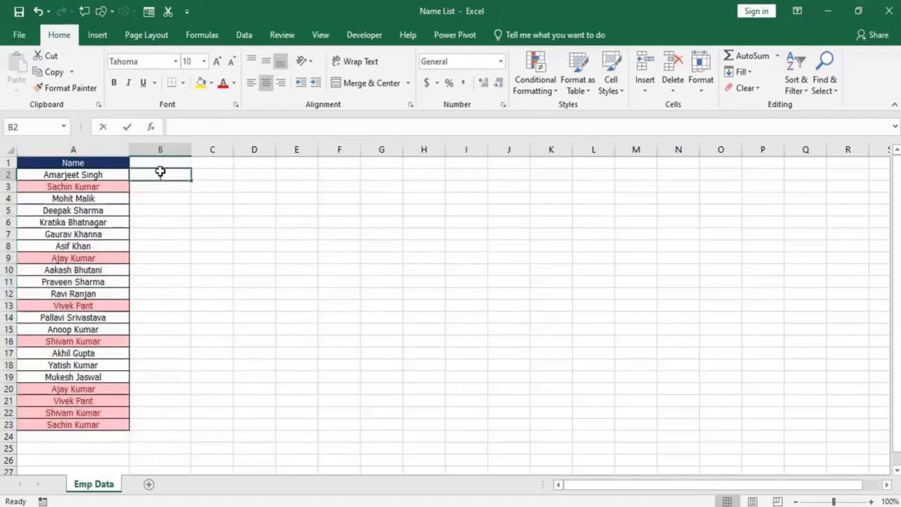
{"action": "type", "text": "=countif"}
{"action": "key", "text": "Tab"}
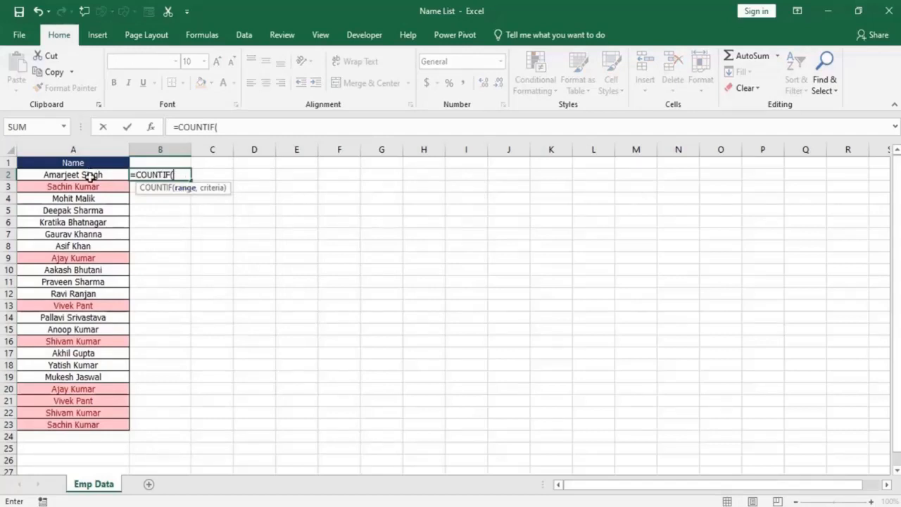
{"action": "left_click_drag", "start_coordinate": [90, 186], "coordinate": [77, 425]}
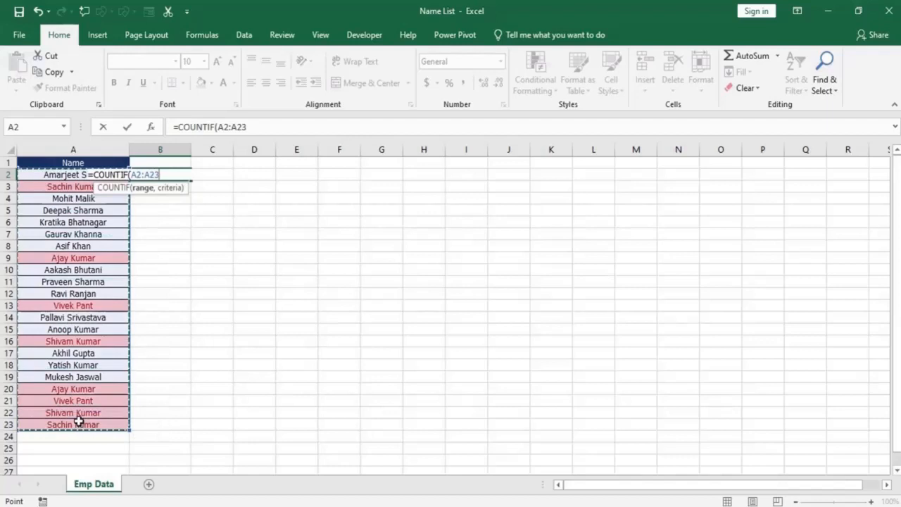
{"action": "key", "text": "F4"}
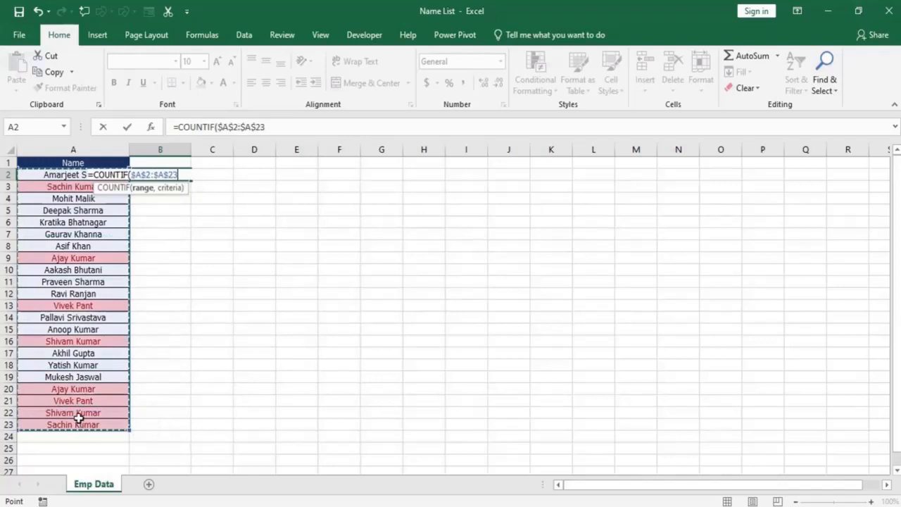
{"action": "type", "text": ","}
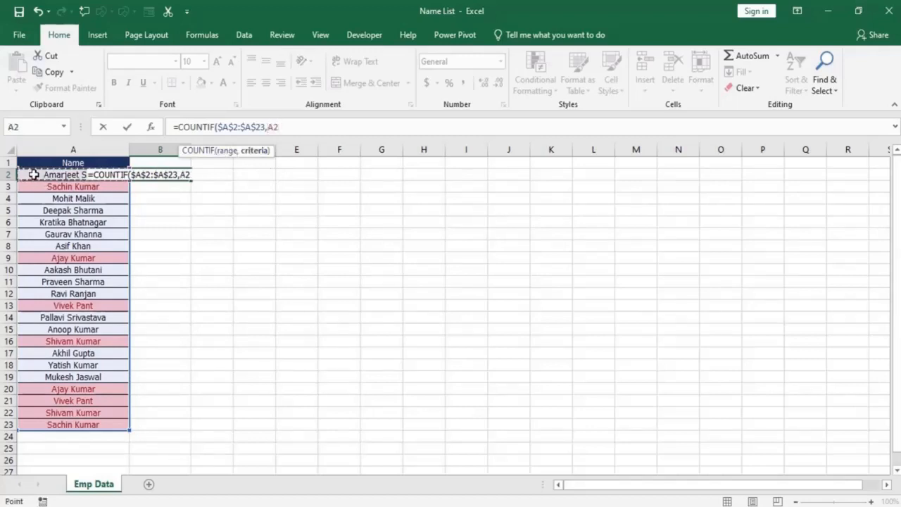
{"action": "type", "text": ")"}
{"action": "key", "text": "Return"}
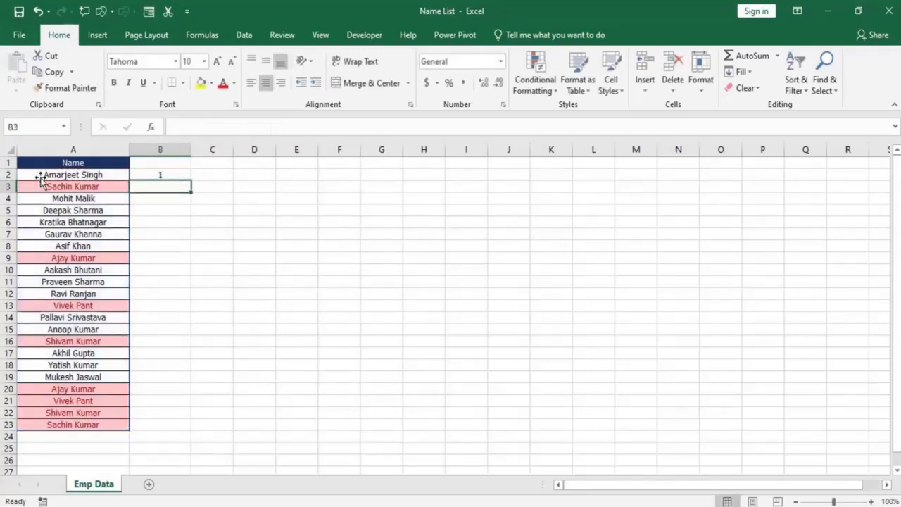
Fill the COUNTIF formula from B2 down to B23 and compare the count in B3 with the matching names in A3 and A23.
{"action": "left_click", "coordinate": [188, 177]}
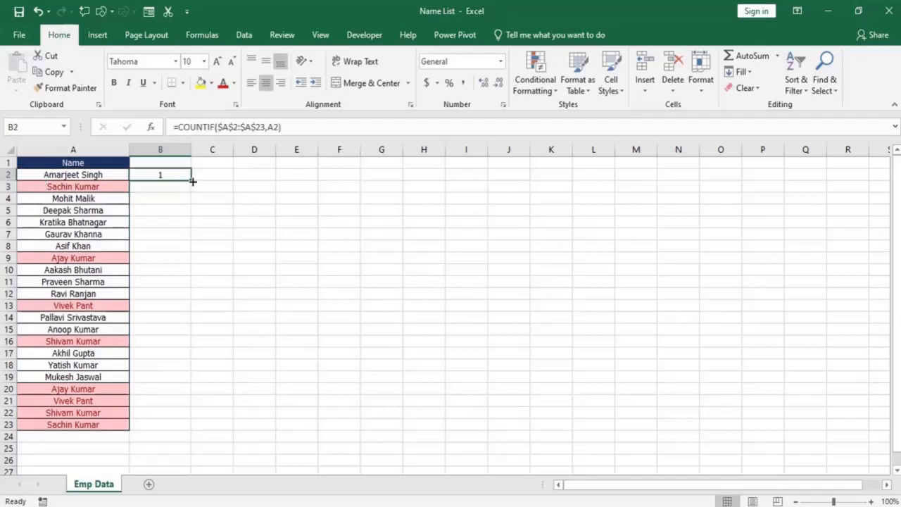
{"action": "left_click_drag", "start_coordinate": [192, 181], "coordinate": [195, 433]}
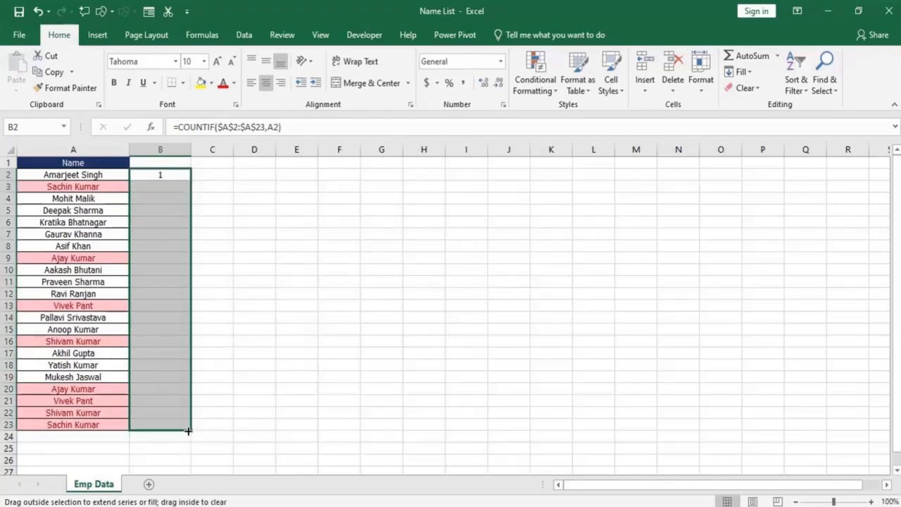
{"action": "left_click", "coordinate": [155, 188]}
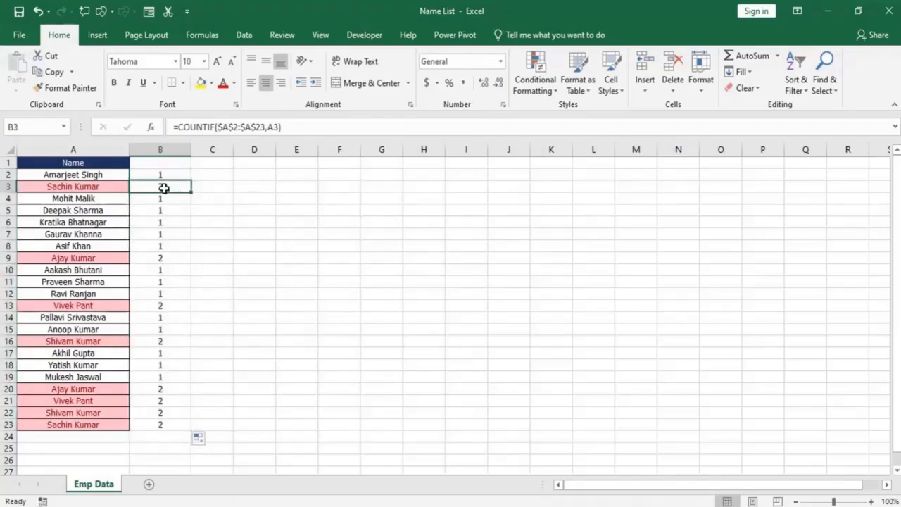
{"action": "left_click", "coordinate": [89, 188]}
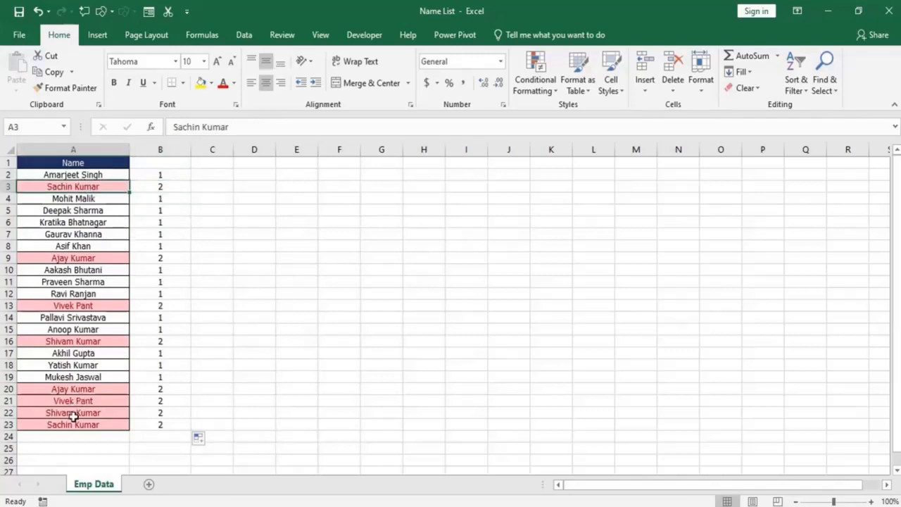
{"action": "left_click", "coordinate": [73, 425]}
{"action": "left_click", "coordinate": [95, 186]}
Change the COUNTIF range in B2 to the expanding range $A$2:A2 and fill the formula down to B23.
{"action": "left_click", "coordinate": [154, 176]}
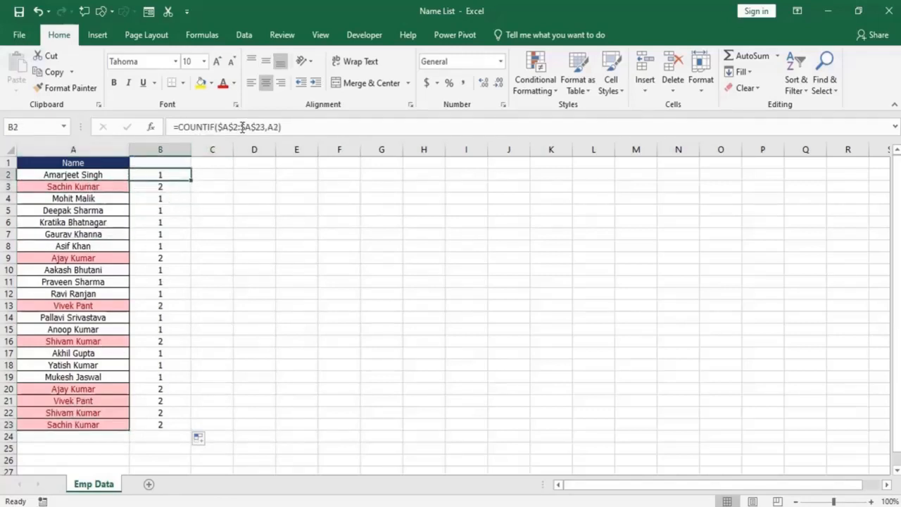
{"action": "left_click_drag", "start_coordinate": [262, 126], "coordinate": [224, 127]}
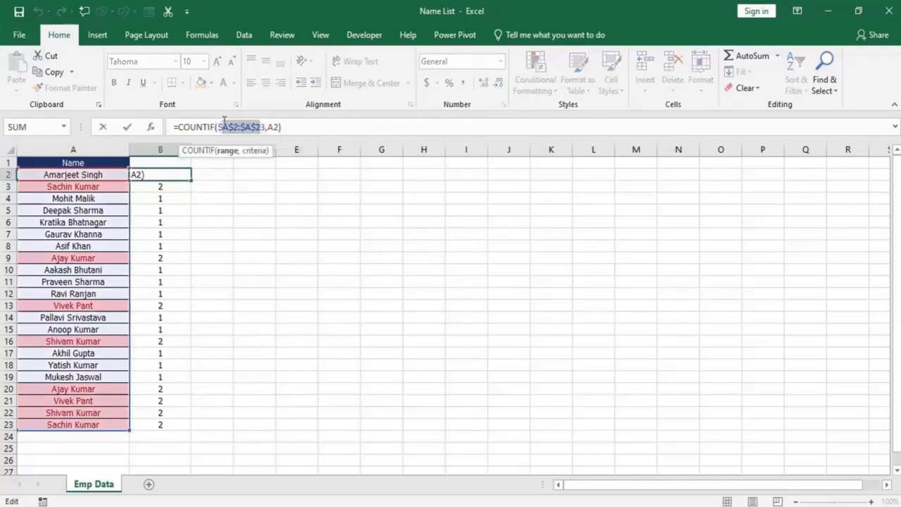
{"action": "left_click", "coordinate": [227, 151]}
{"action": "key", "text": "Delete"}
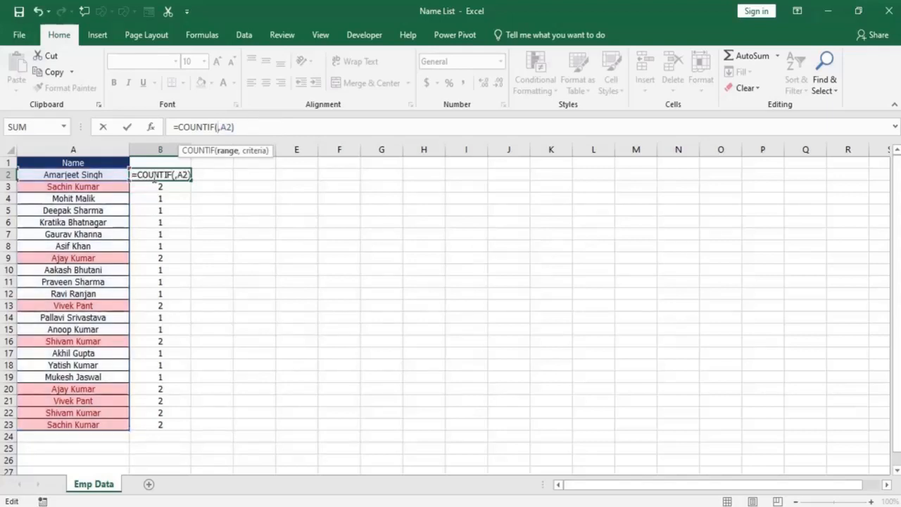
{"action": "left_click", "coordinate": [83, 173]}
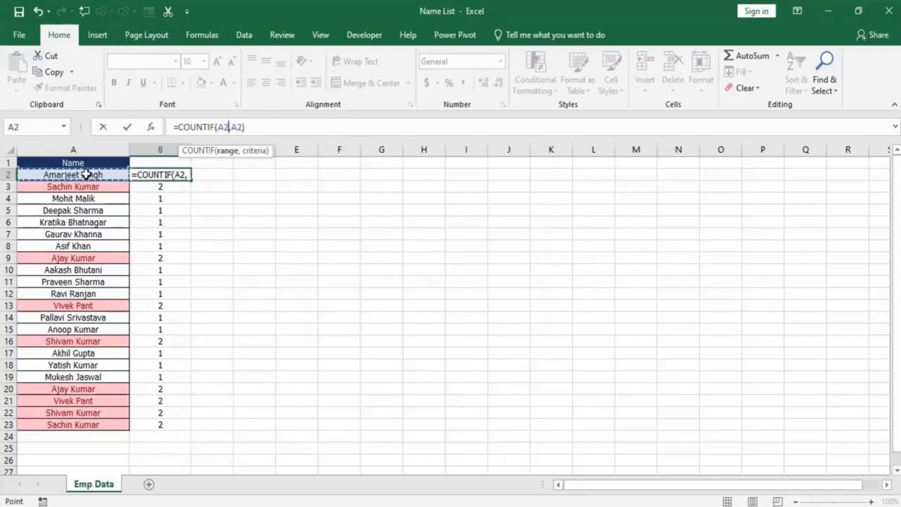
{"action": "key", "text": "F8"}
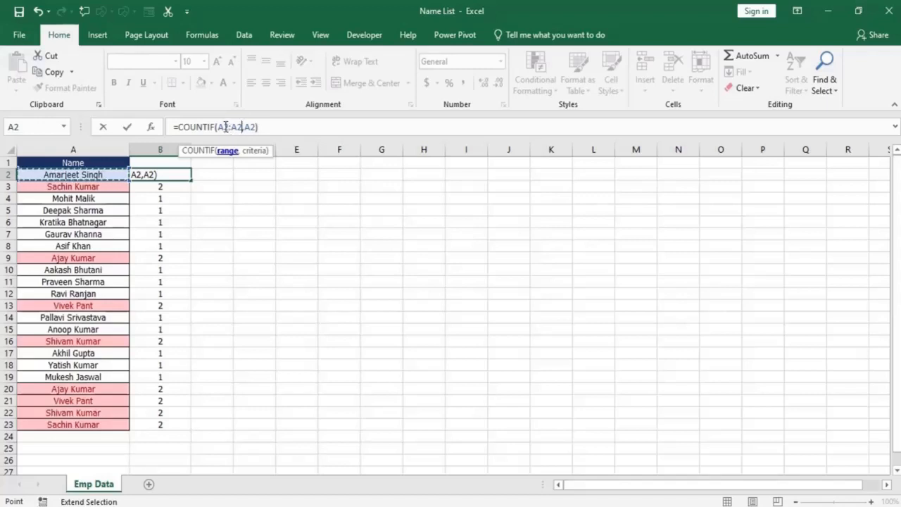
{"action": "left_click", "coordinate": [222, 126]}
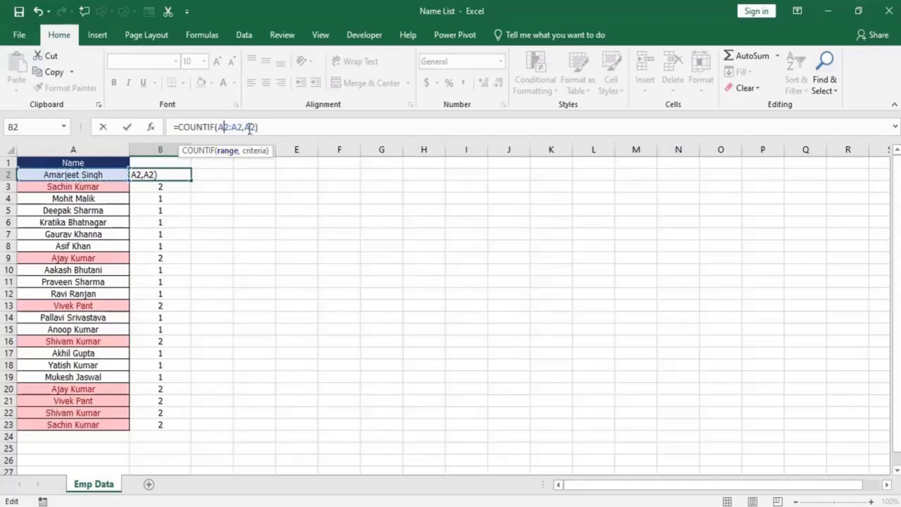
{"action": "key", "text": "F4"}
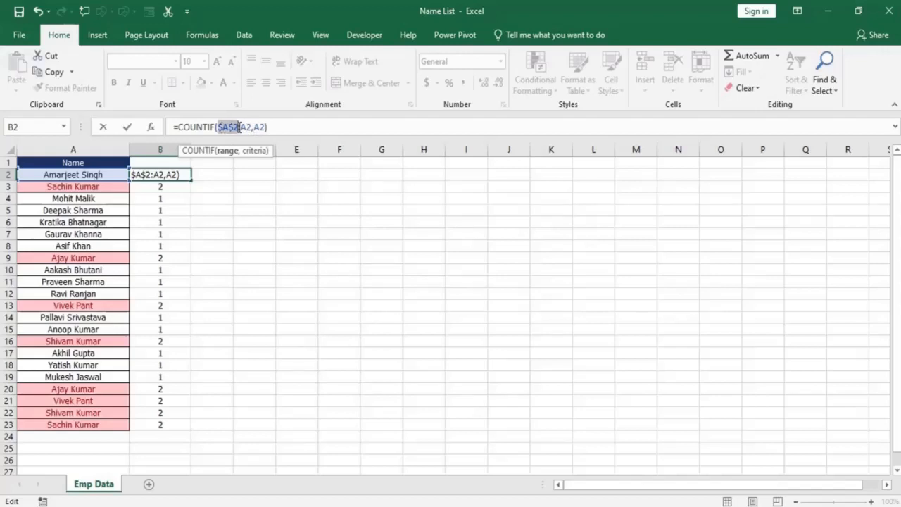
{"action": "left_click", "coordinate": [231, 126]}
{"action": "left_click_drag", "start_coordinate": [228, 127], "coordinate": [240, 128]}
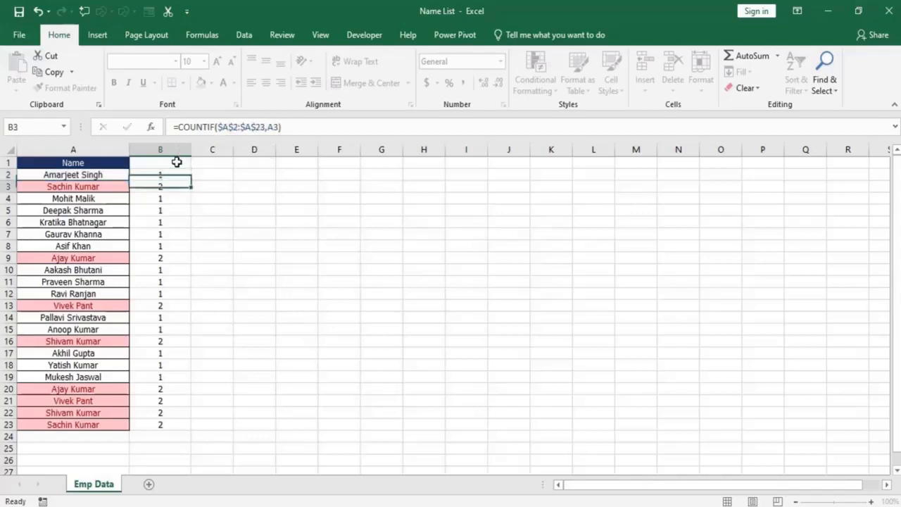
{"action": "key", "text": "Return"}
{"action": "left_click", "coordinate": [181, 177]}
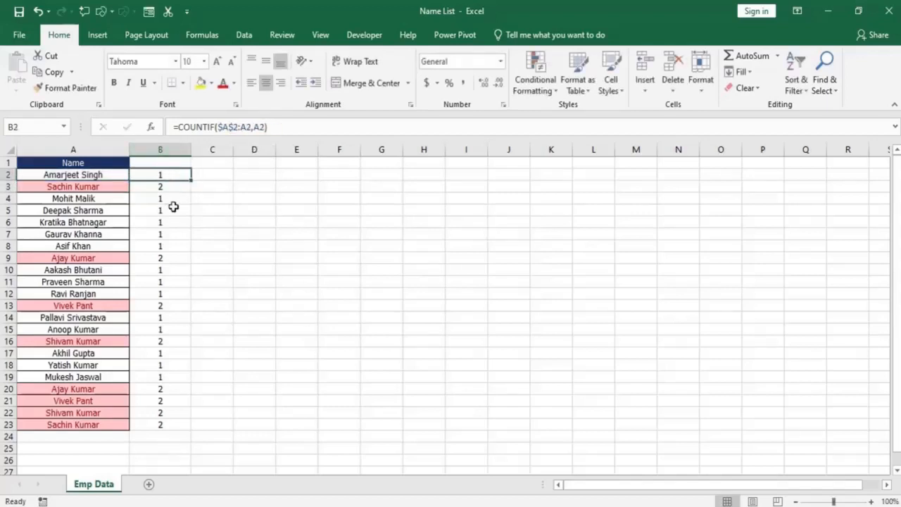
{"action": "left_click_drag", "start_coordinate": [190, 181], "coordinate": [184, 428]}
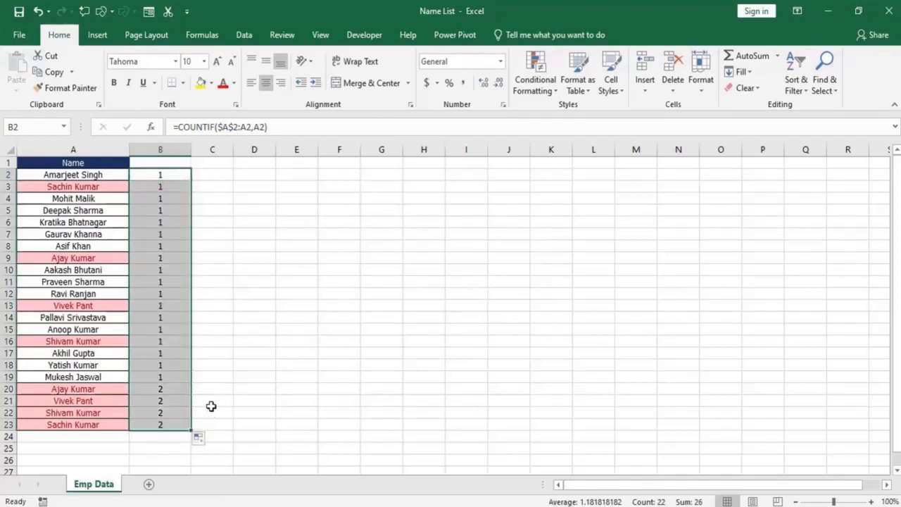
Examine how the COUNTIF range expands down column B by comparing the formulas in B3 and B23 with the names they cover.
{"action": "left_click", "coordinate": [161, 186]}
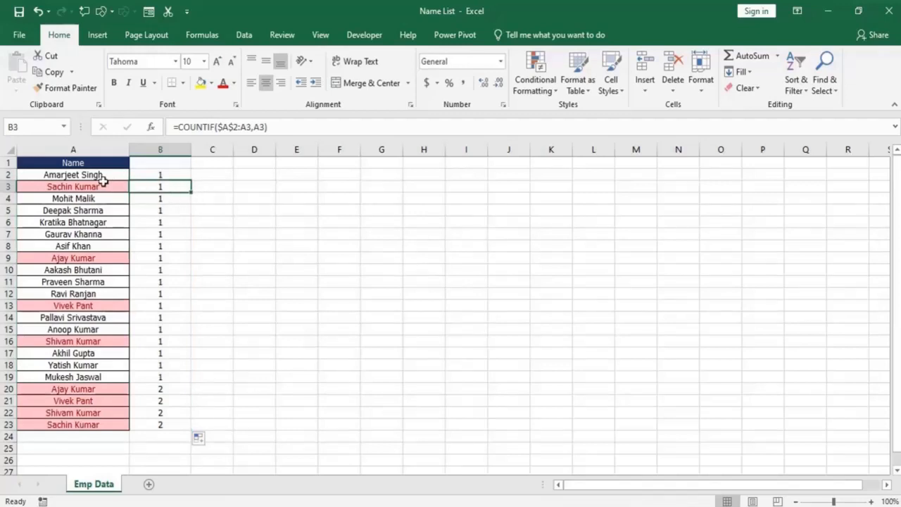
{"action": "left_click", "coordinate": [47, 177]}
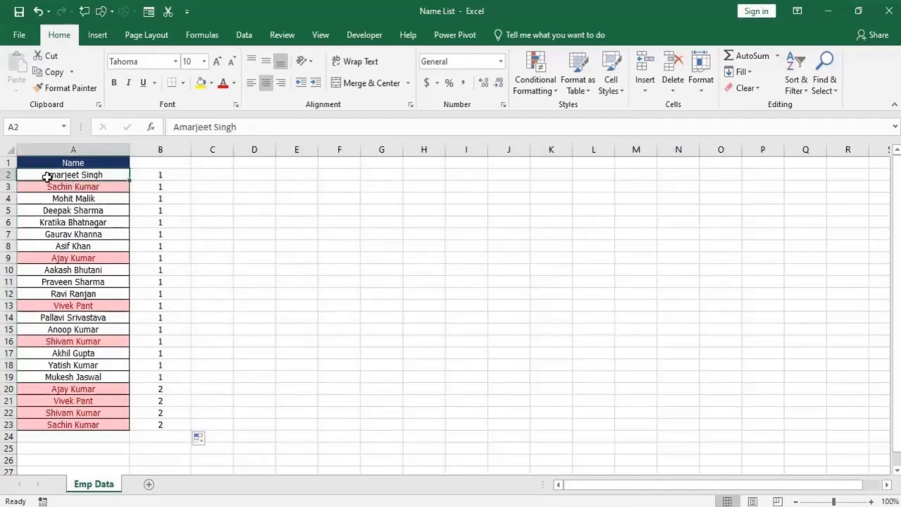
{"action": "left_click_drag", "start_coordinate": [47, 177], "coordinate": [47, 186]}
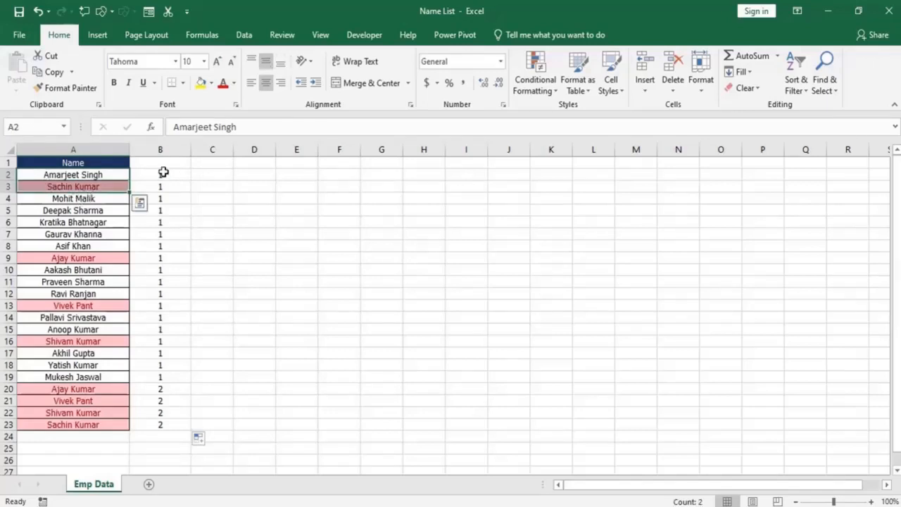
{"action": "left_click_drag", "start_coordinate": [162, 174], "coordinate": [159, 321]}
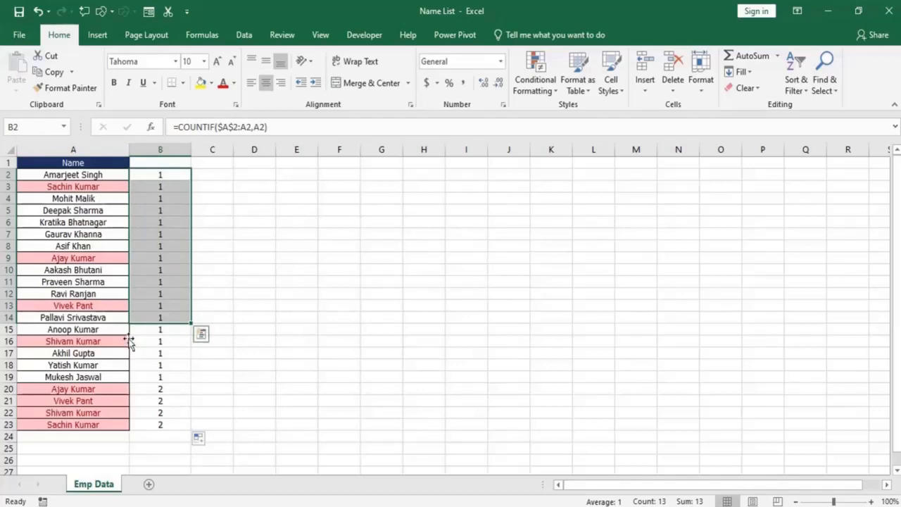
{"action": "left_click", "coordinate": [95, 423]}
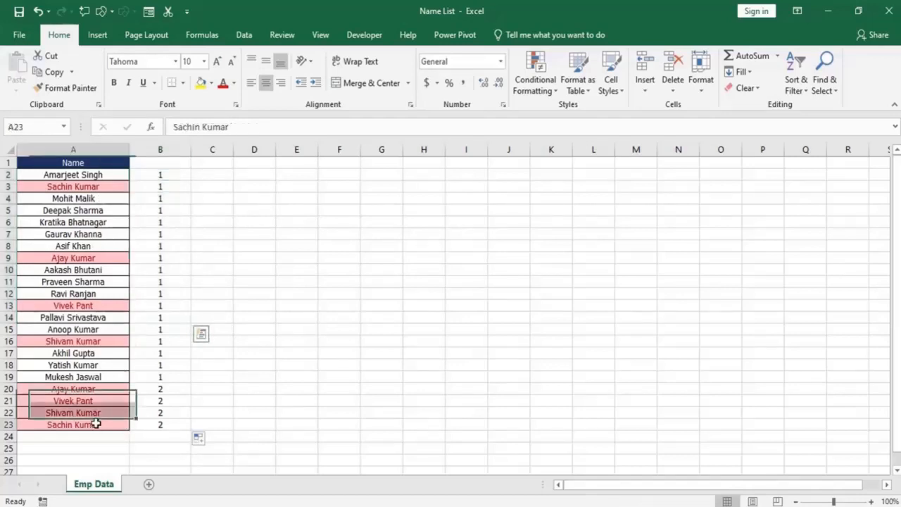
{"action": "left_click", "coordinate": [163, 424]}
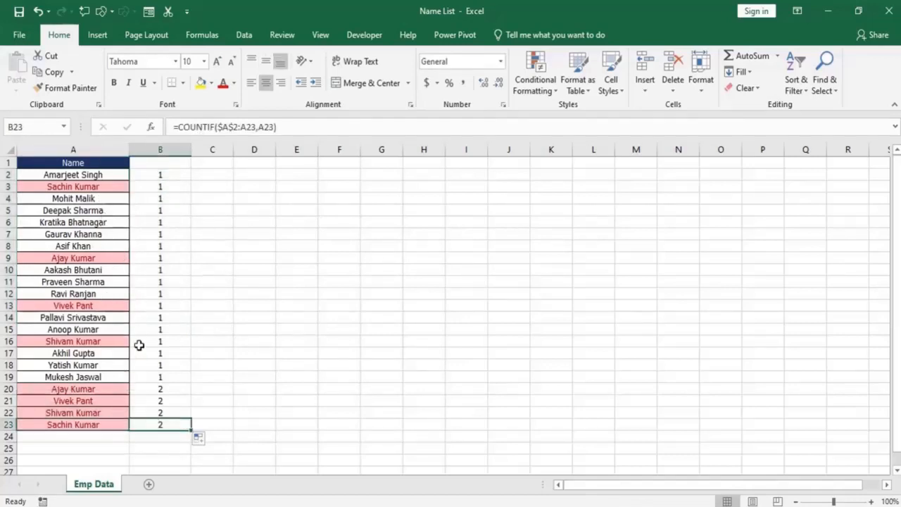
{"action": "key", "text": "F2"}
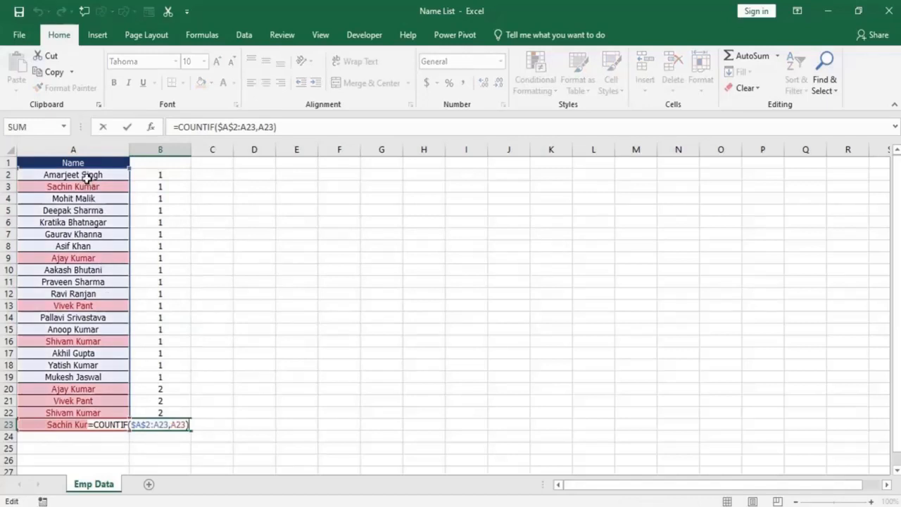
{"action": "key", "text": "Escape"}
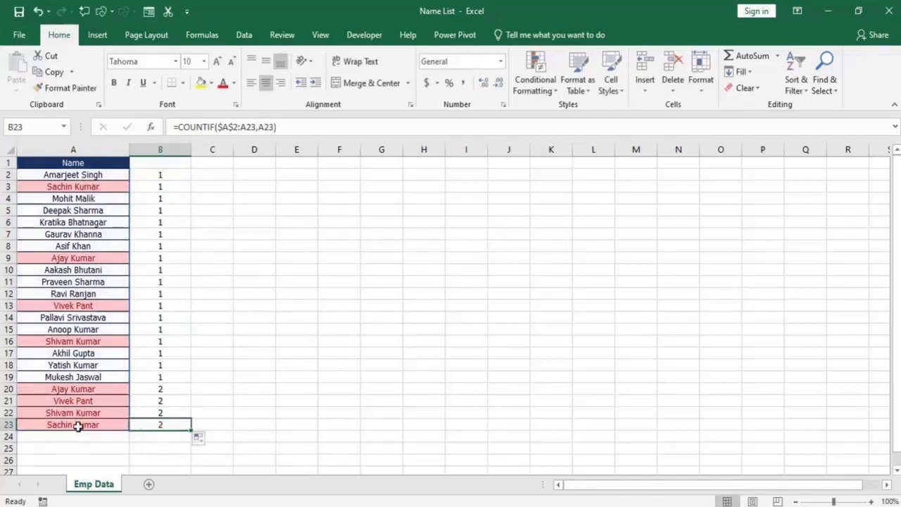
{"action": "left_click", "coordinate": [77, 425]}
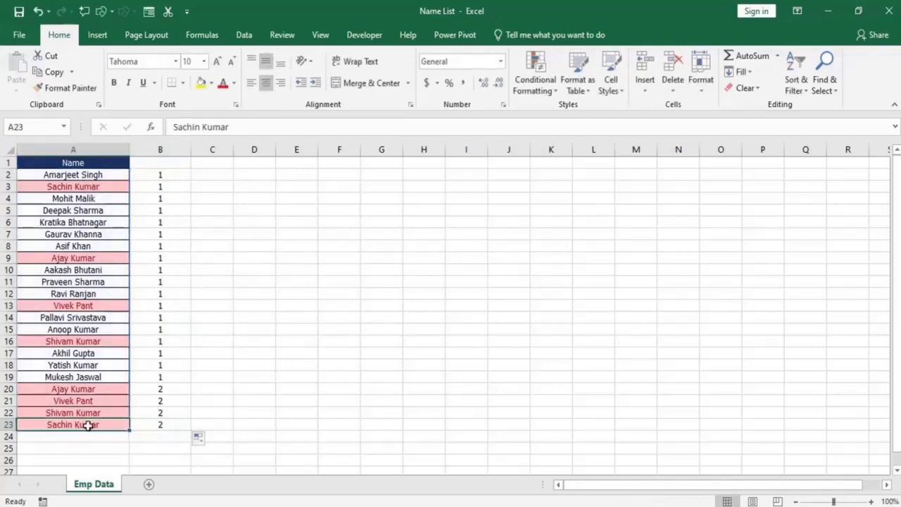
Review the $A$2:A2 range in the B2 formula and the formulas in the cells below it.
{"action": "left_click", "coordinate": [178, 178]}
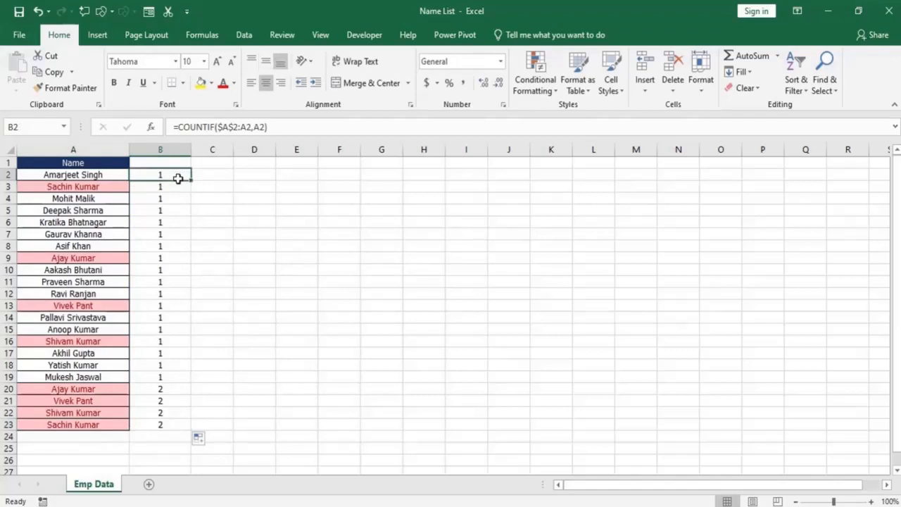
{"action": "left_click", "coordinate": [224, 127]}
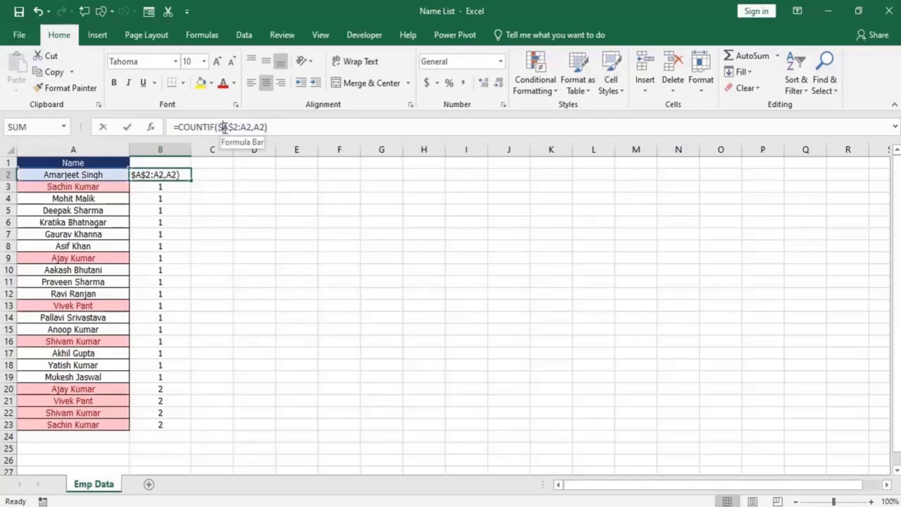
{"action": "left_click_drag", "start_coordinate": [223, 127], "coordinate": [251, 128]}
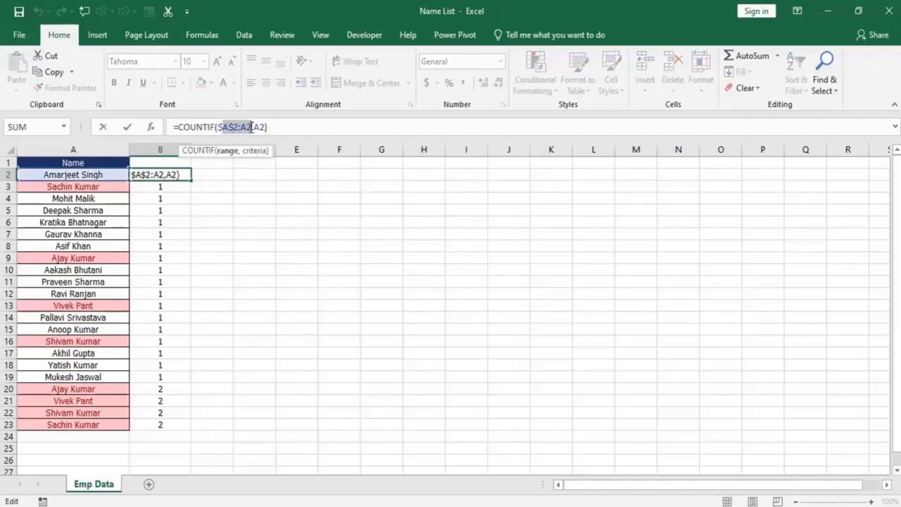
{"action": "key", "text": "Escape"}
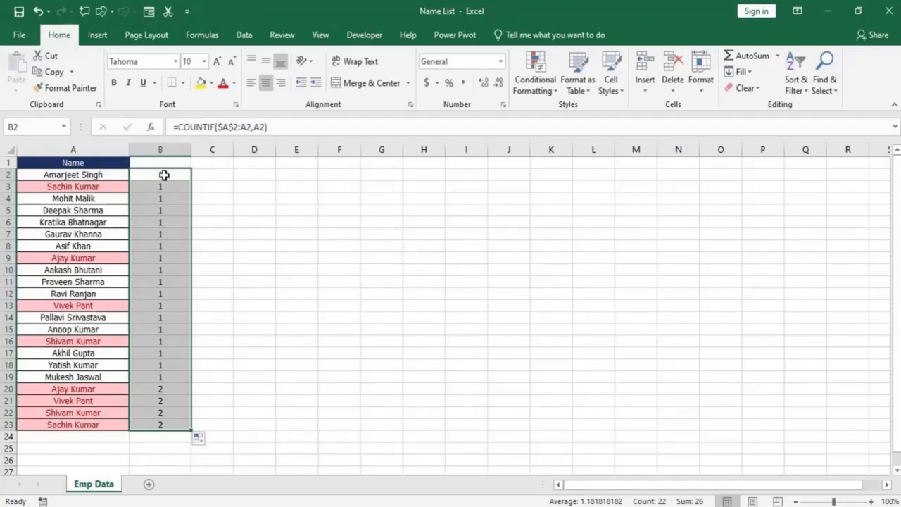
{"action": "key", "text": "Down"}
{"action": "key", "text": "Down"}
{"action": "key", "text": "Down"}
{"action": "key", "text": "Down"}
{"action": "key", "text": "Down"}
{"action": "key", "text": "Down"}
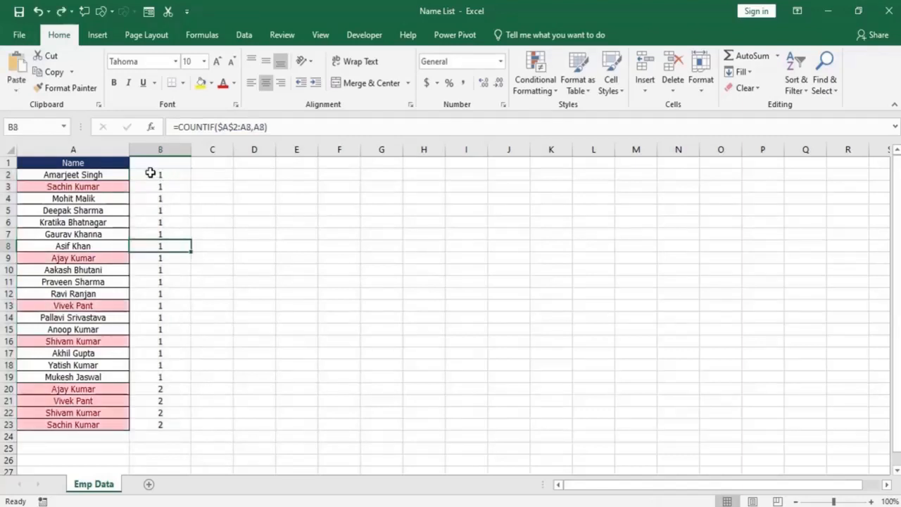
Clear the conditional formatting rules from the entire sheet.
{"action": "left_click", "coordinate": [150, 173]}
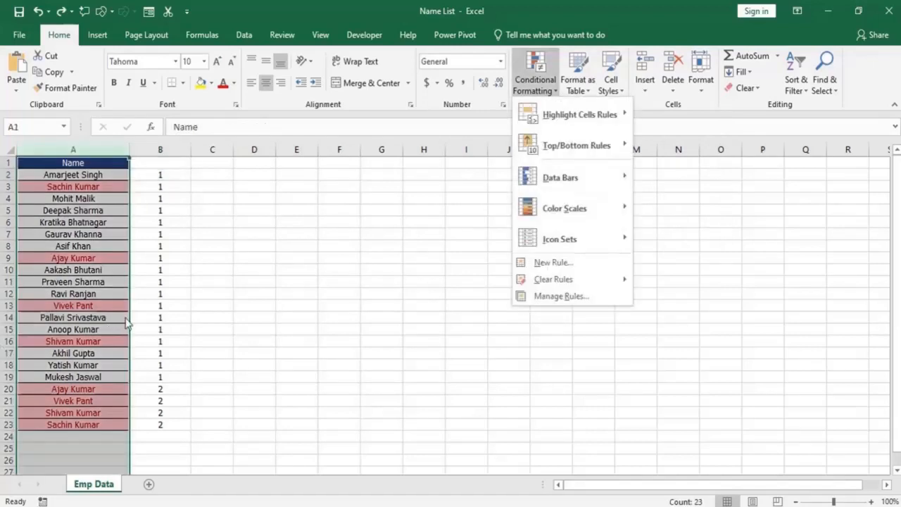
{"action": "key", "text": "Escape"}
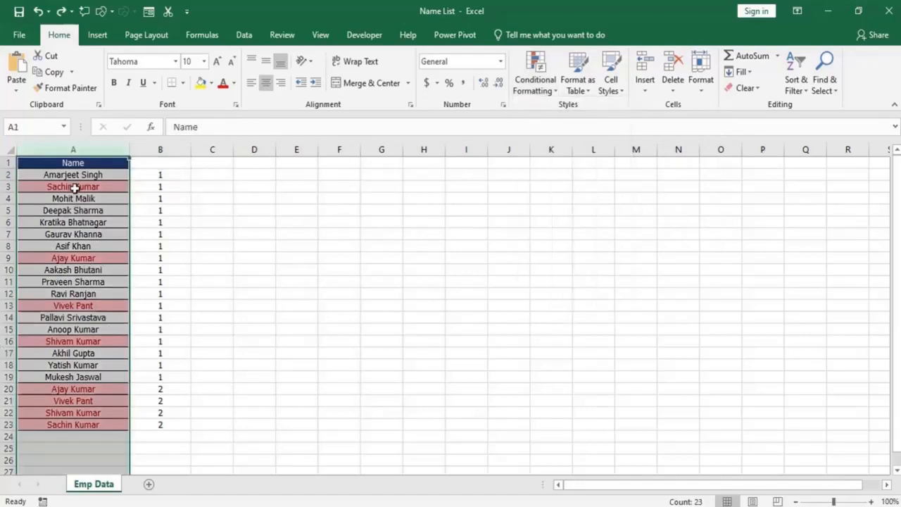
{"action": "left_click", "coordinate": [538, 100]}
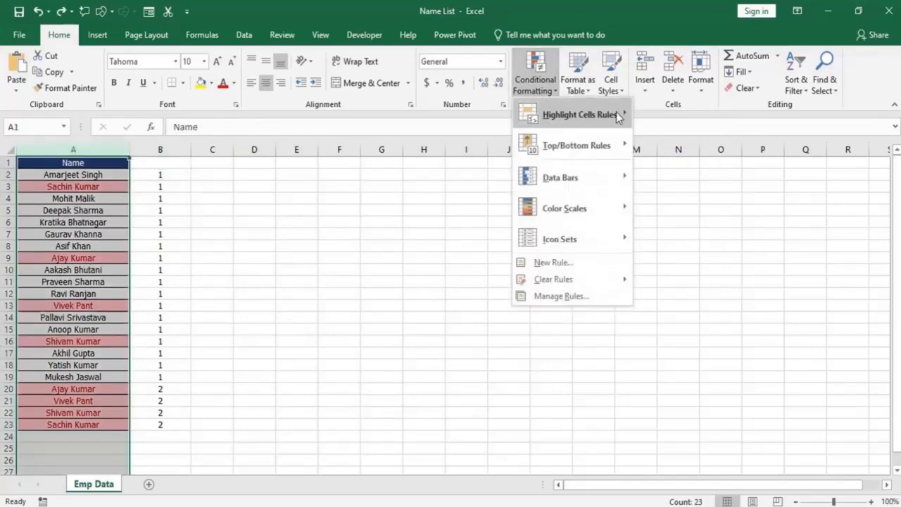
{"action": "mouse_move", "coordinate": [580, 280]}
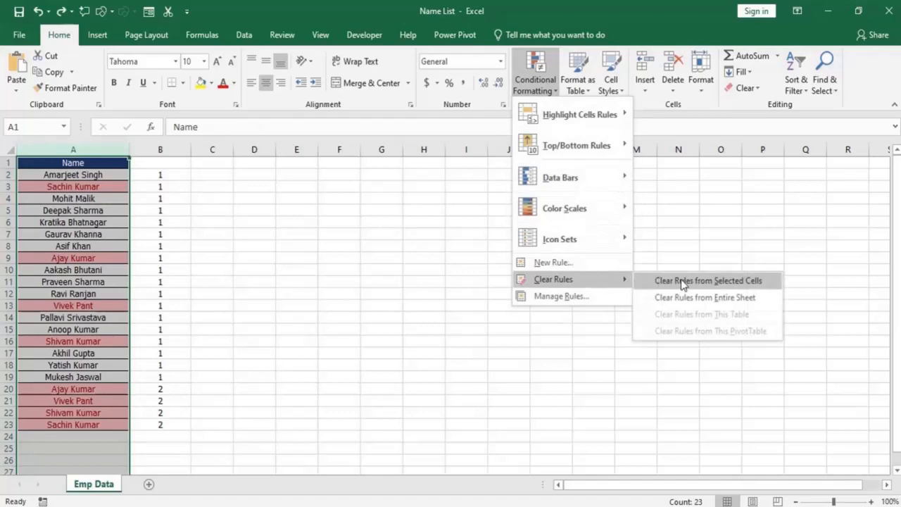
{"action": "left_click", "coordinate": [543, 82]}
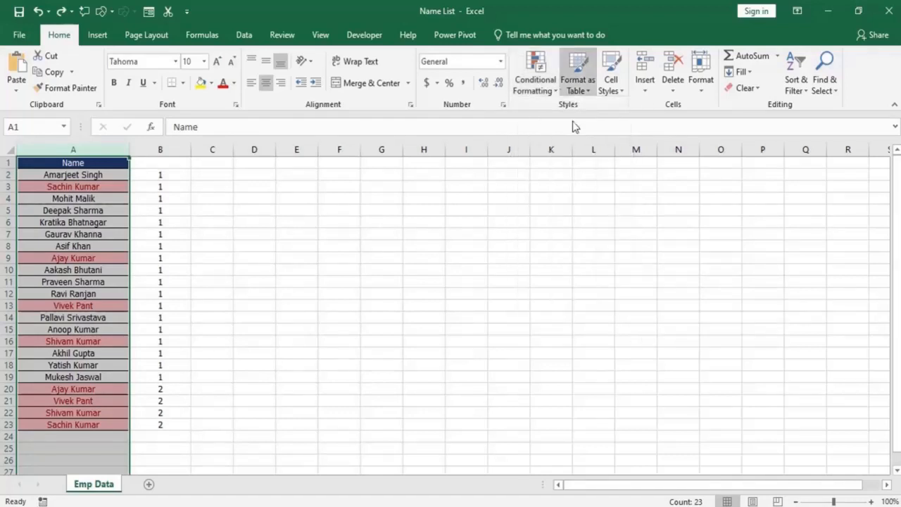
{"action": "left_click", "coordinate": [555, 97]}
{"action": "mouse_move", "coordinate": [562, 283]}
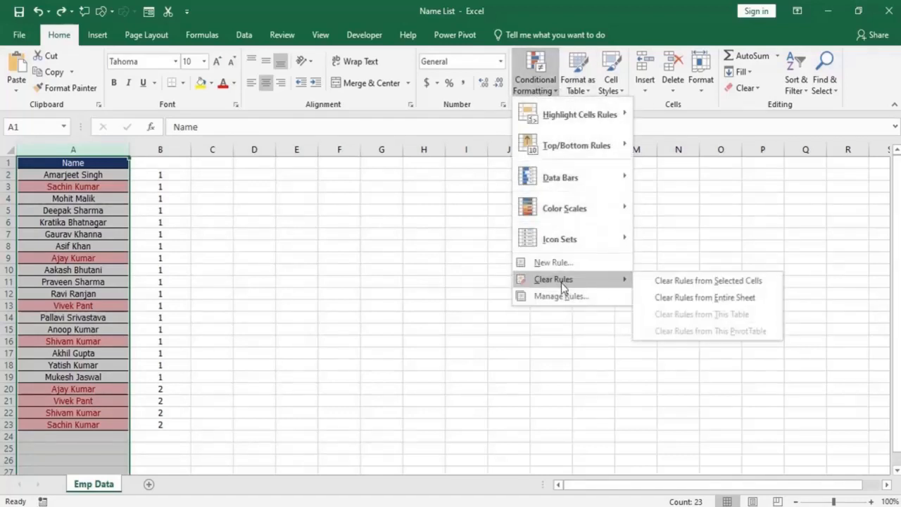
{"action": "left_click", "coordinate": [711, 298]}
{"action": "left_click", "coordinate": [713, 295]}
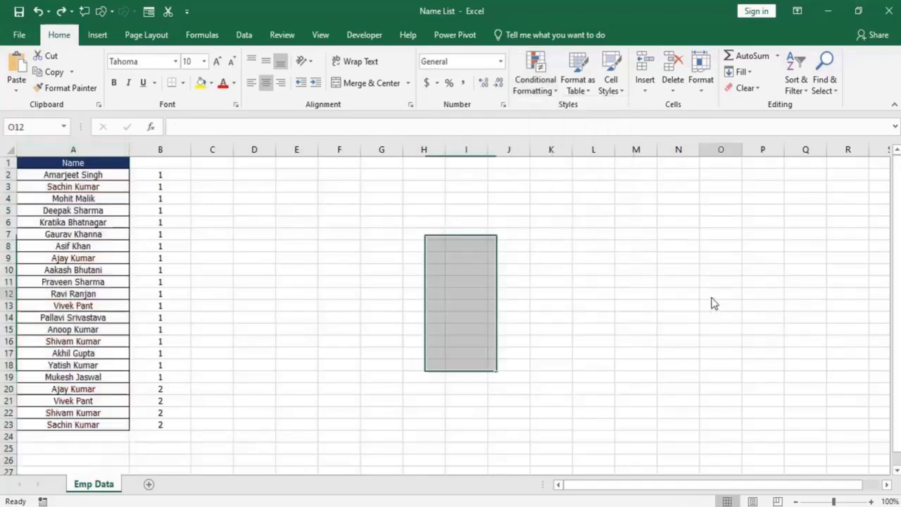
Review the names in A2:A23 and the COUNTIF formula in B2.
{"action": "left_click_drag", "start_coordinate": [75, 176], "coordinate": [87, 428]}
{"action": "left_click", "coordinate": [67, 304]}
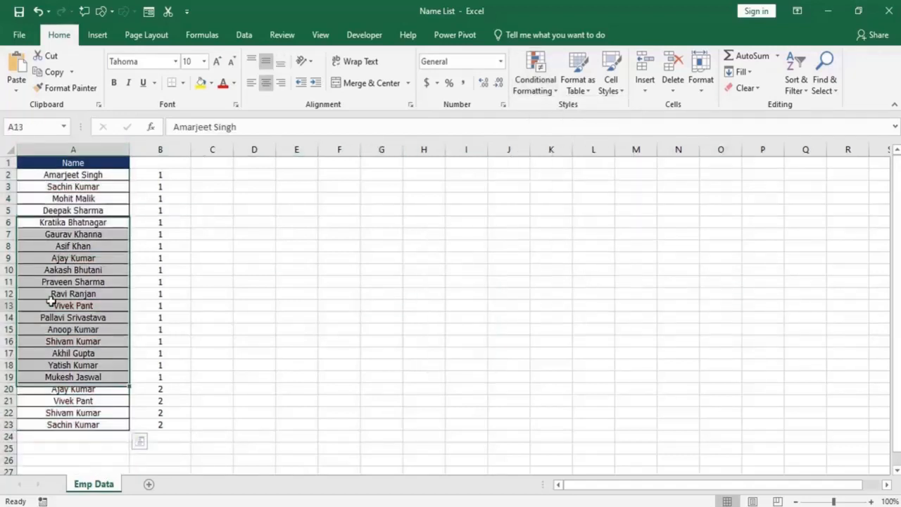
{"action": "left_click", "coordinate": [156, 176]}
{"action": "left_click_drag", "start_coordinate": [172, 127], "coordinate": [320, 126]}
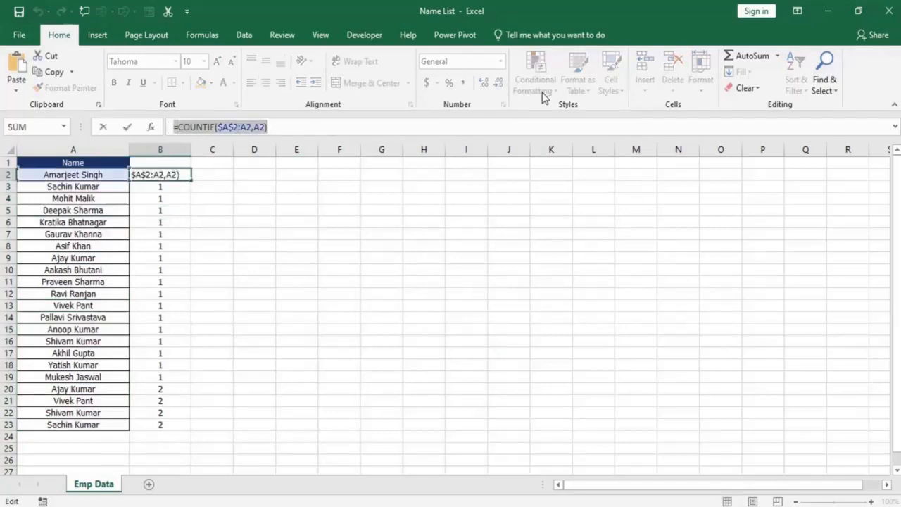
{"action": "key", "text": "Escape"}
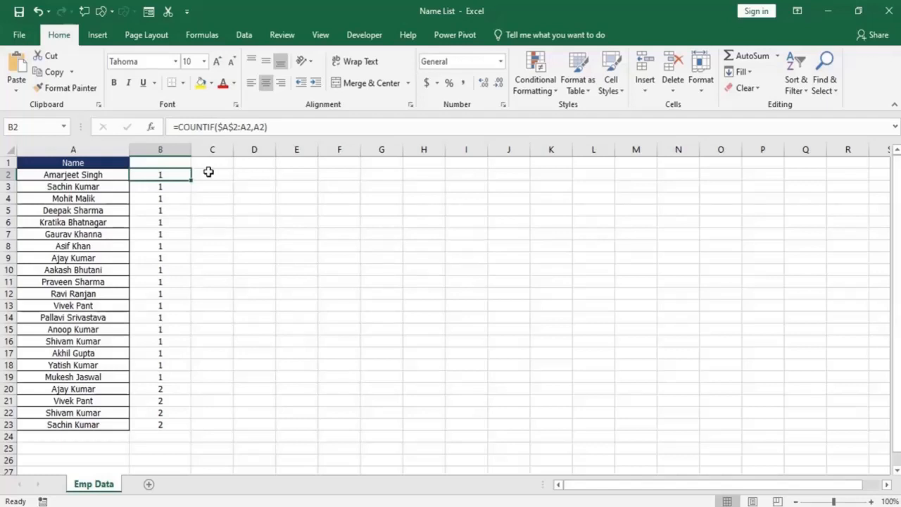
Append >1 to the COUNTIF formula in B2 and fill it down to B23.
{"action": "left_click", "coordinate": [289, 126]}
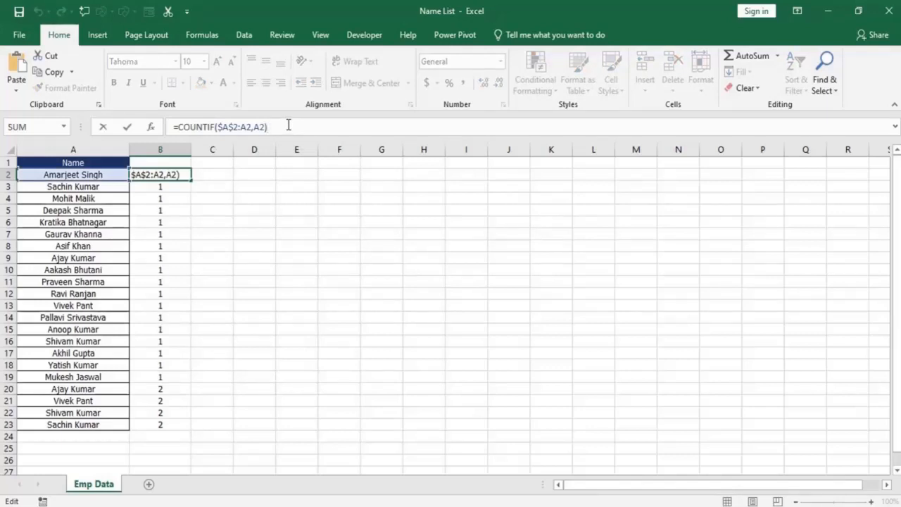
{"action": "type", "text": ">1"}
{"action": "key", "text": "Return"}
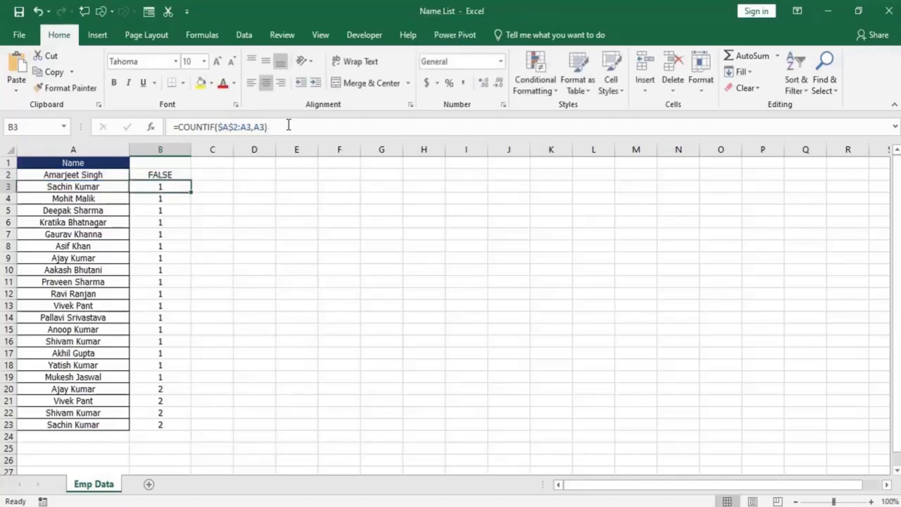
{"action": "left_click", "coordinate": [177, 174]}
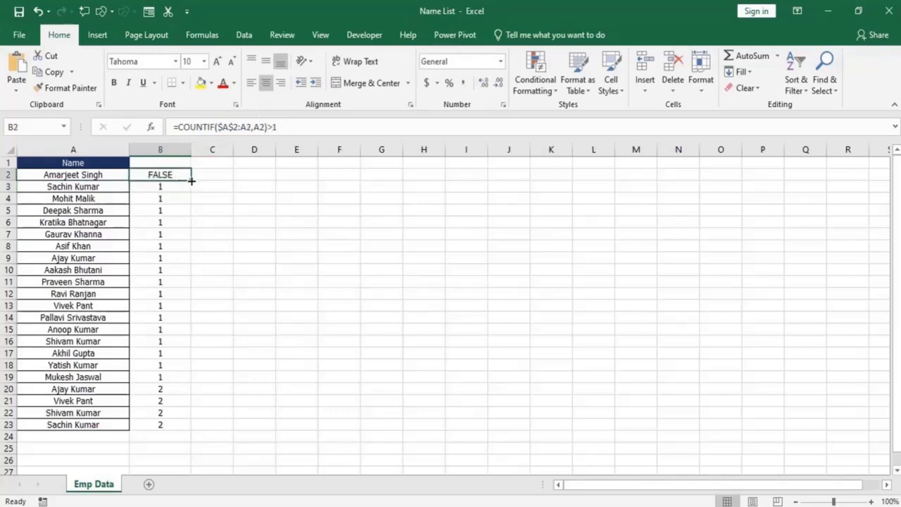
{"action": "left_click_drag", "start_coordinate": [191, 181], "coordinate": [185, 427]}
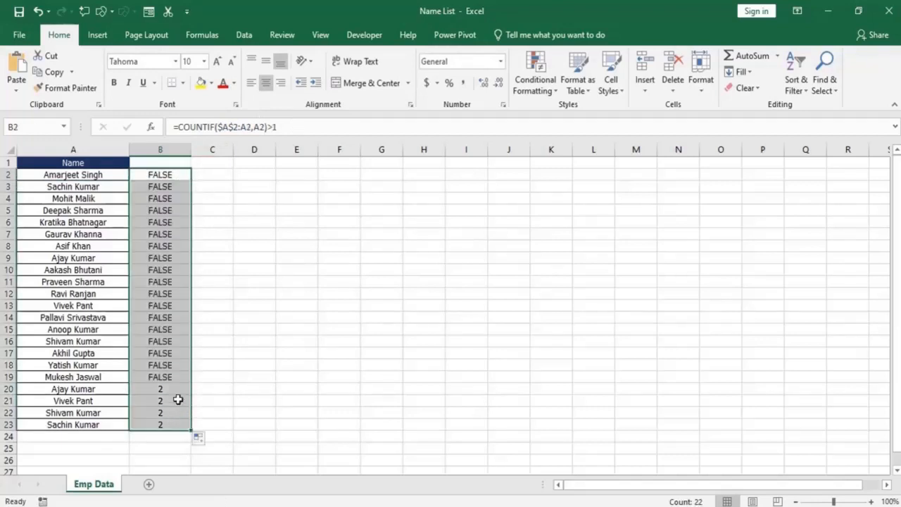
Check the formula results for the repeated names in B20 to B23.
{"action": "left_click", "coordinate": [155, 391]}
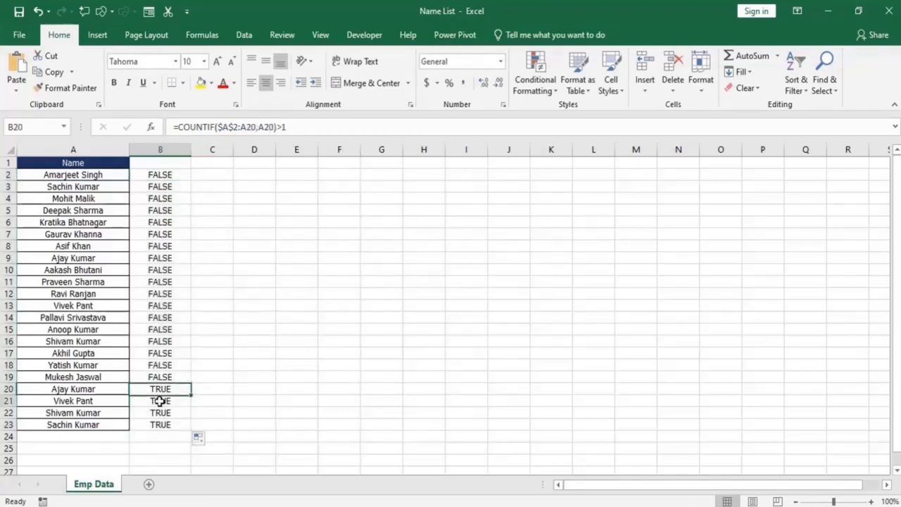
{"action": "left_click", "coordinate": [159, 400]}
{"action": "left_click", "coordinate": [162, 412]}
{"action": "left_click", "coordinate": [157, 424]}
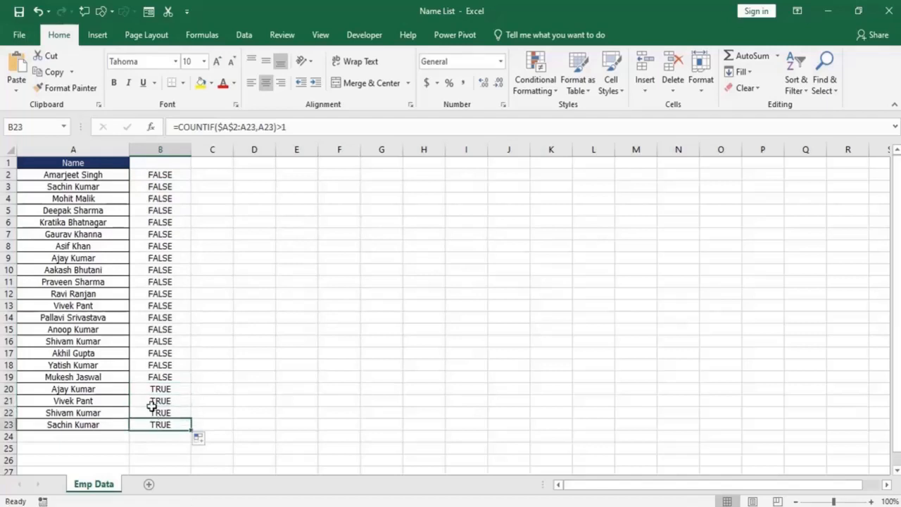
{"action": "left_click", "coordinate": [152, 413]}
{"action": "left_click", "coordinate": [154, 401]}
{"action": "left_click", "coordinate": [155, 389]}
Copy the full formula text =COUNTIF($A$2:A2,A2)>1 from B2 and leave the cell unchanged.
{"action": "left_click", "coordinate": [176, 173]}
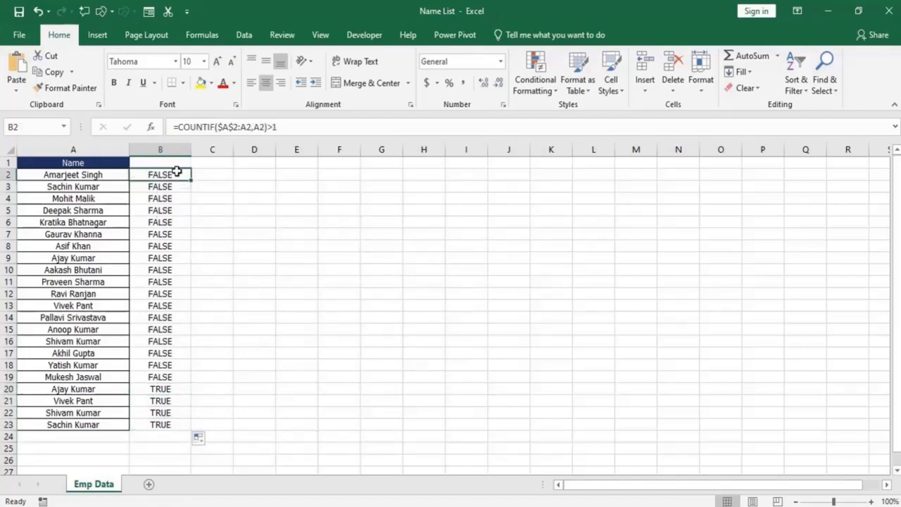
{"action": "left_click_drag", "start_coordinate": [278, 128], "coordinate": [196, 129]}
{"action": "left_click", "coordinate": [188, 127]}
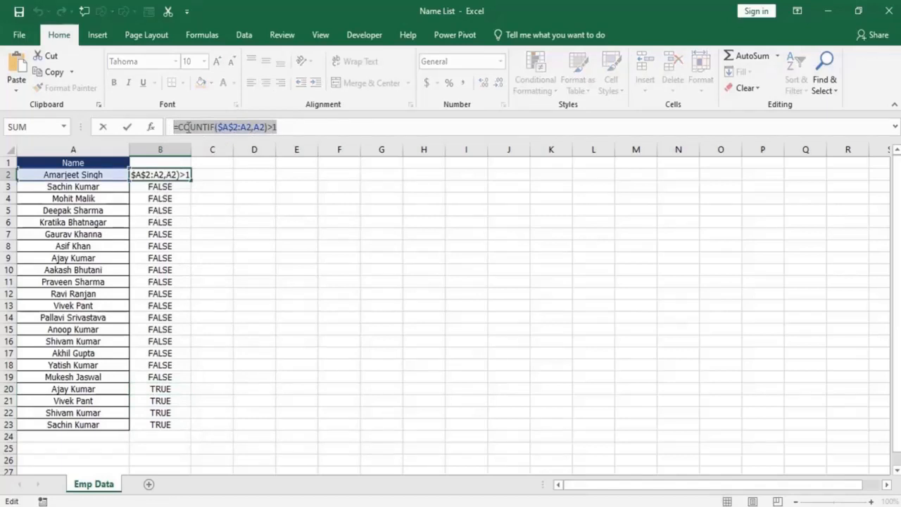
{"action": "right_click", "coordinate": [187, 127]}
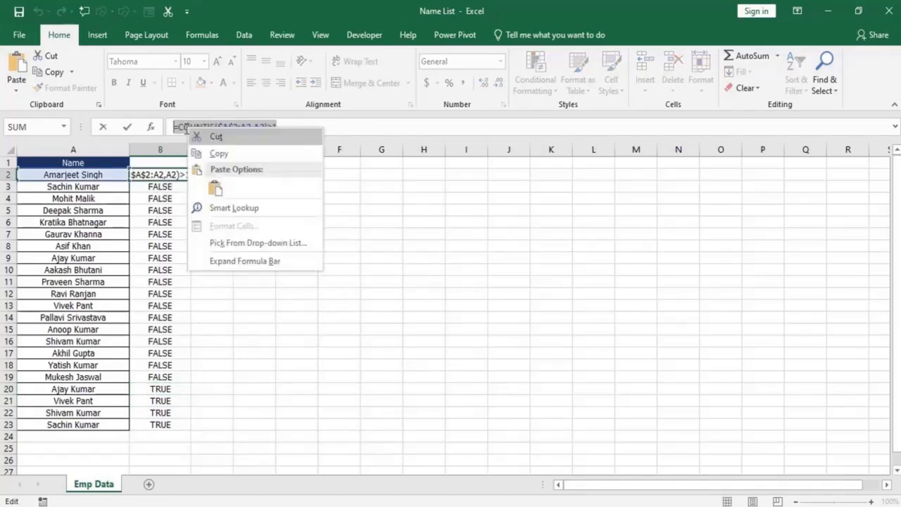
{"action": "left_click", "coordinate": [215, 154]}
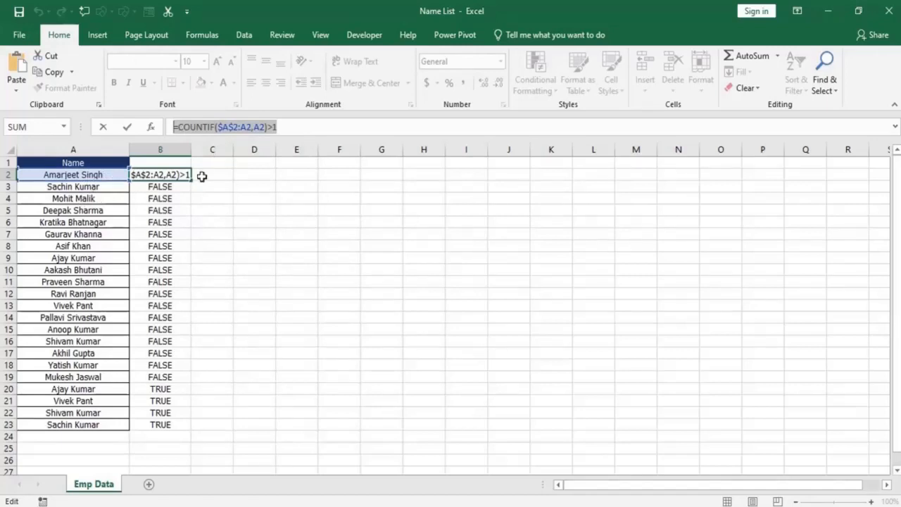
{"action": "key", "text": "Escape"}
Start a new formula-based conditional formatting rule for A2:A23 and paste =COUNTIF($A$2:A2,A2)>1 as its condition.
{"action": "left_click_drag", "start_coordinate": [92, 175], "coordinate": [97, 425]}
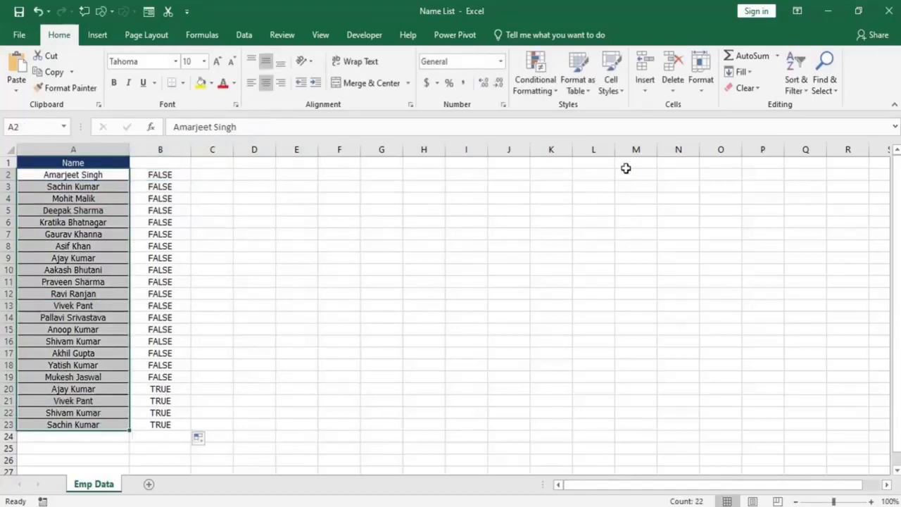
{"action": "left_click", "coordinate": [541, 90]}
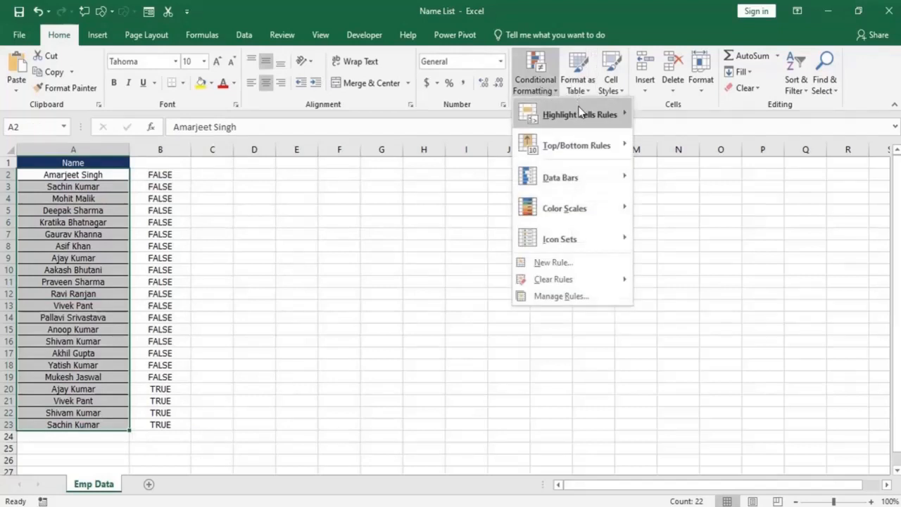
{"action": "mouse_move", "coordinate": [581, 114]}
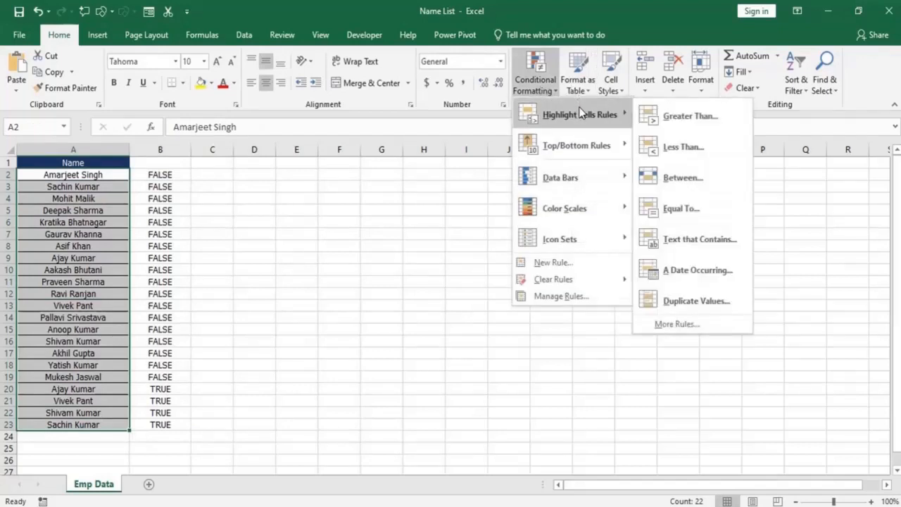
{"action": "left_click", "coordinate": [571, 297]}
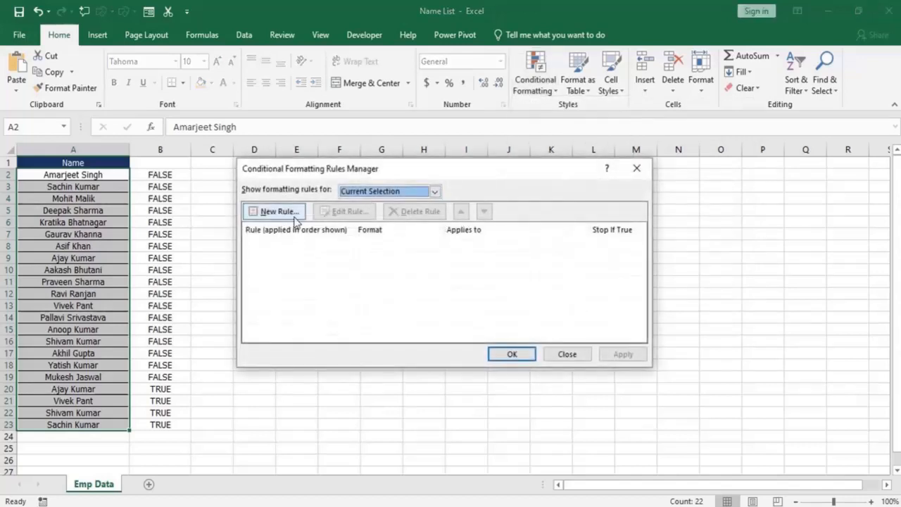
{"action": "left_click", "coordinate": [294, 217]}
{"action": "left_click", "coordinate": [295, 219]}
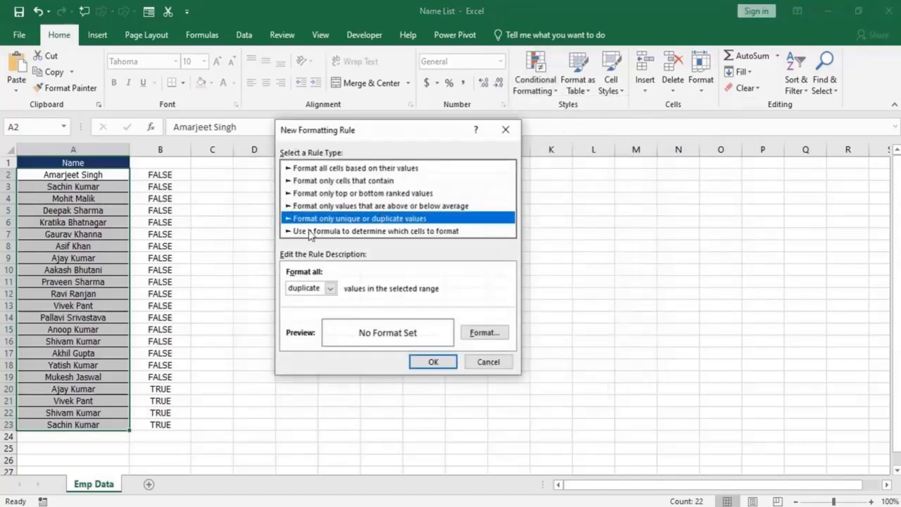
{"action": "left_click", "coordinate": [311, 234]}
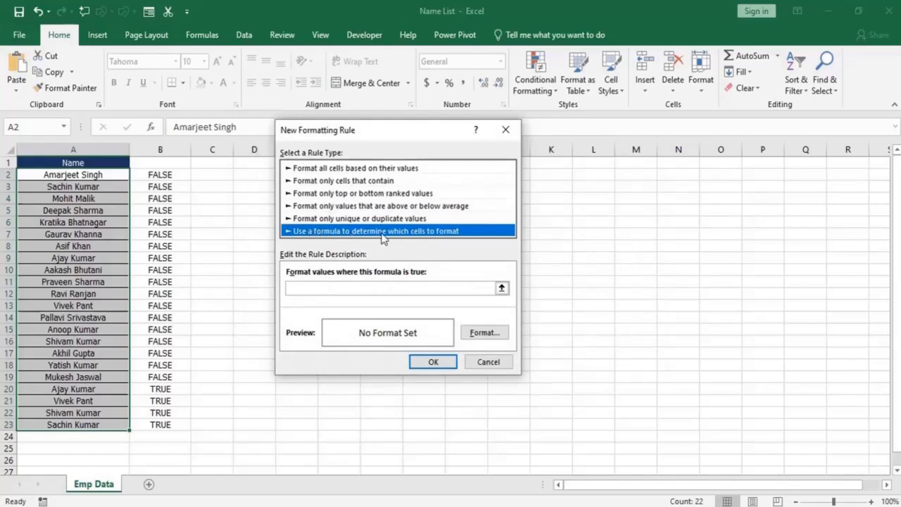
{"action": "left_click", "coordinate": [320, 287]}
{"action": "key", "text": "ctrl+v"}
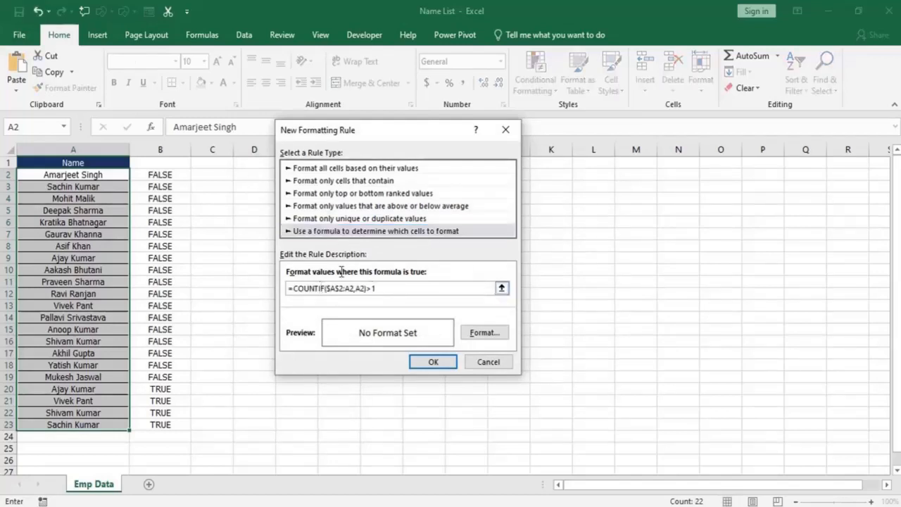
Give the new rule a red fill and yellow font colour and apply it to A2:A23.
{"action": "left_click", "coordinate": [484, 331]}
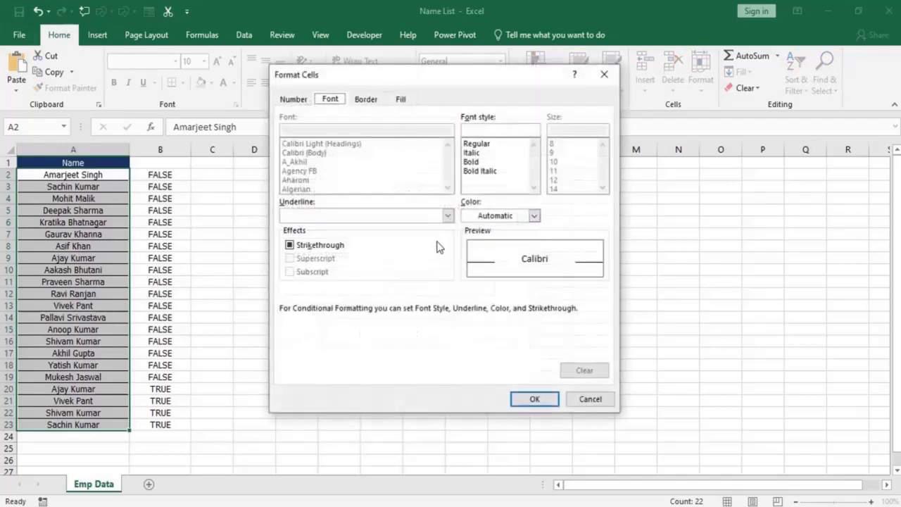
{"action": "left_click", "coordinate": [407, 100]}
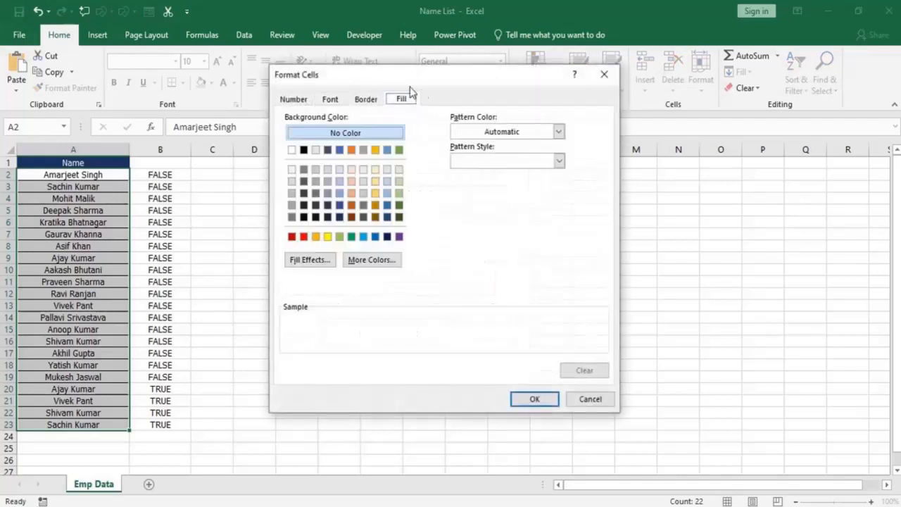
{"action": "left_click", "coordinate": [304, 238]}
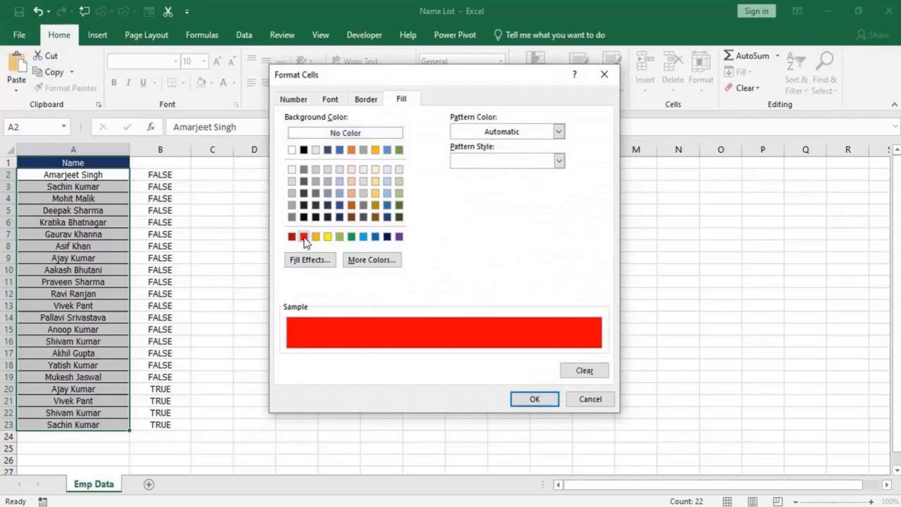
{"action": "left_click", "coordinate": [331, 100]}
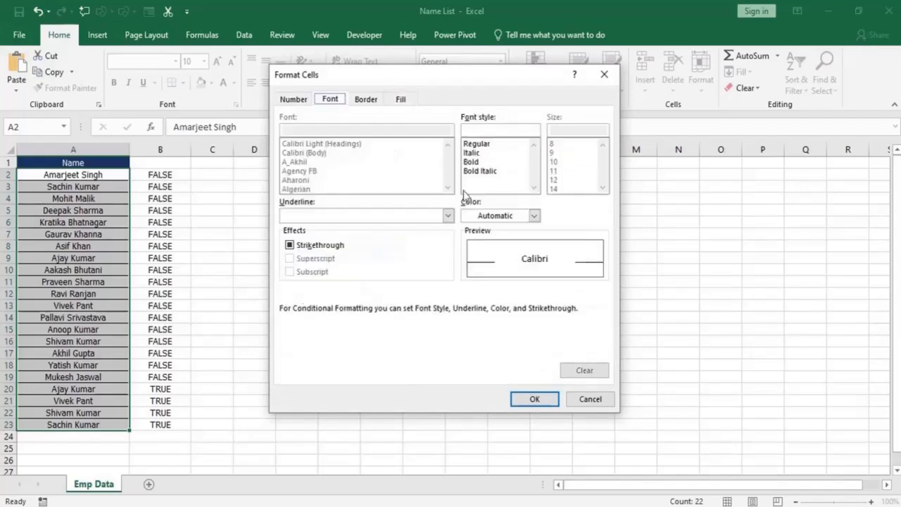
{"action": "left_click", "coordinate": [496, 216]}
{"action": "left_click", "coordinate": [512, 341]}
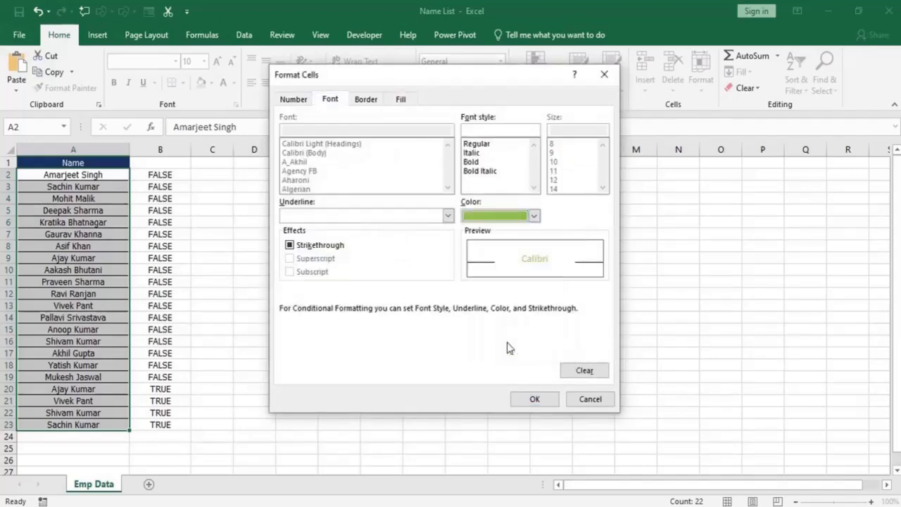
{"action": "left_click", "coordinate": [496, 215]}
{"action": "left_click", "coordinate": [502, 341]}
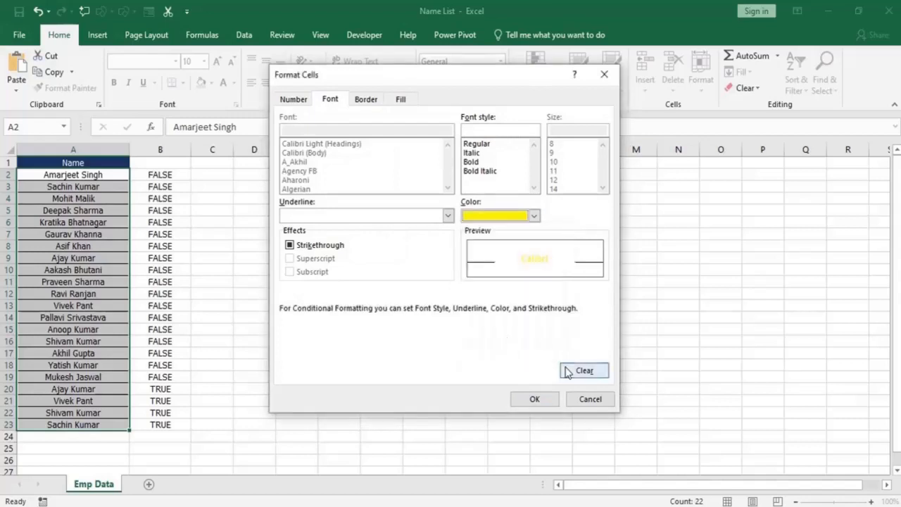
{"action": "left_click", "coordinate": [535, 399]}
{"action": "left_click", "coordinate": [451, 360]}
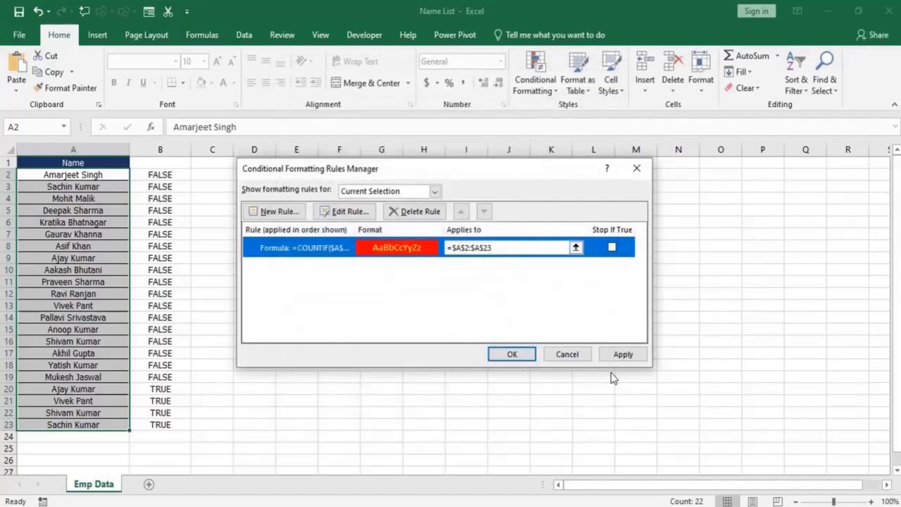
{"action": "left_click", "coordinate": [624, 356]}
{"action": "left_click", "coordinate": [508, 353]}
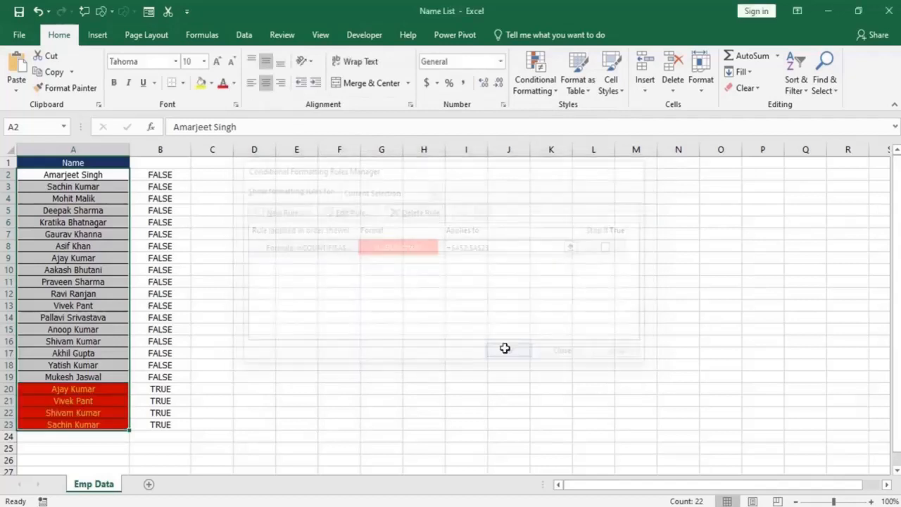
Examine which names in the list the new rule highlights, comparing A20:A23 with the first occurrences above.
{"action": "left_click", "coordinate": [71, 284]}
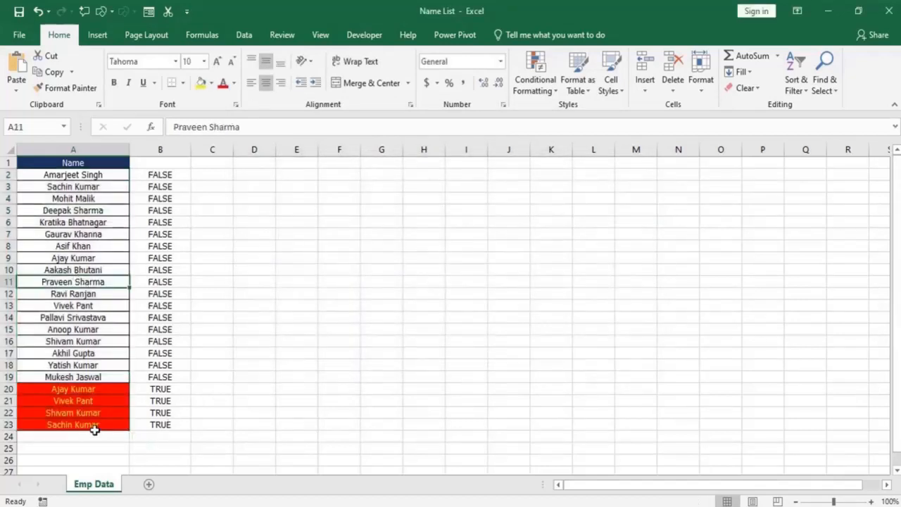
{"action": "left_click_drag", "start_coordinate": [66, 391], "coordinate": [87, 427]}
{"action": "left_click", "coordinate": [81, 398]}
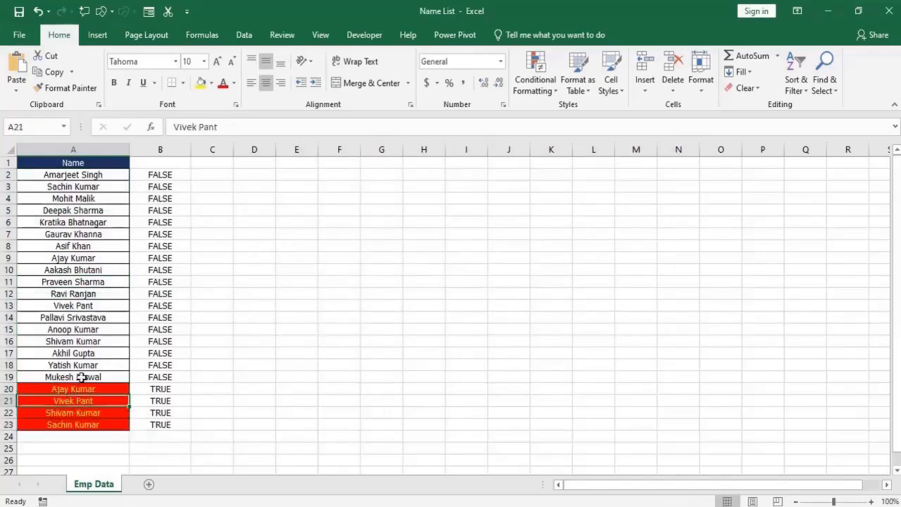
{"action": "left_click", "coordinate": [81, 437]}
{"action": "left_click", "coordinate": [105, 400]}
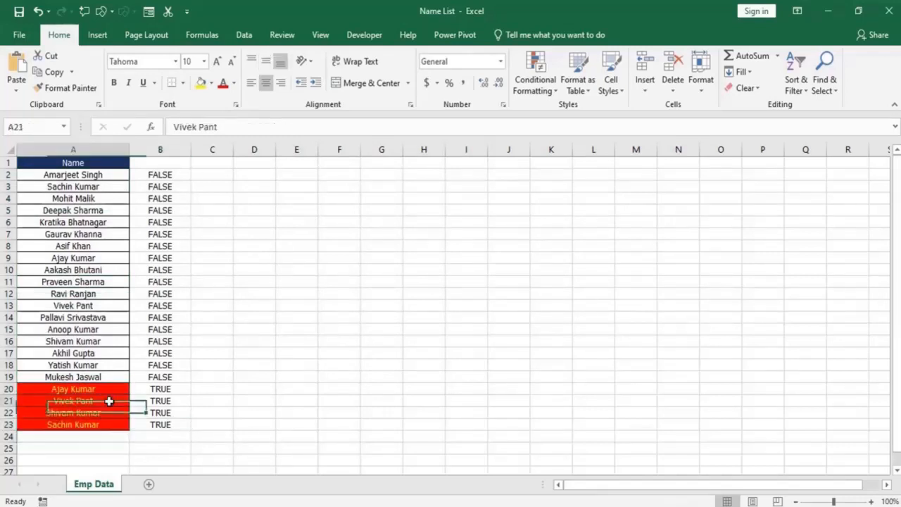
{"action": "left_click", "coordinate": [85, 376]}
{"action": "left_click", "coordinate": [89, 295]}
{"action": "left_click", "coordinate": [87, 234]}
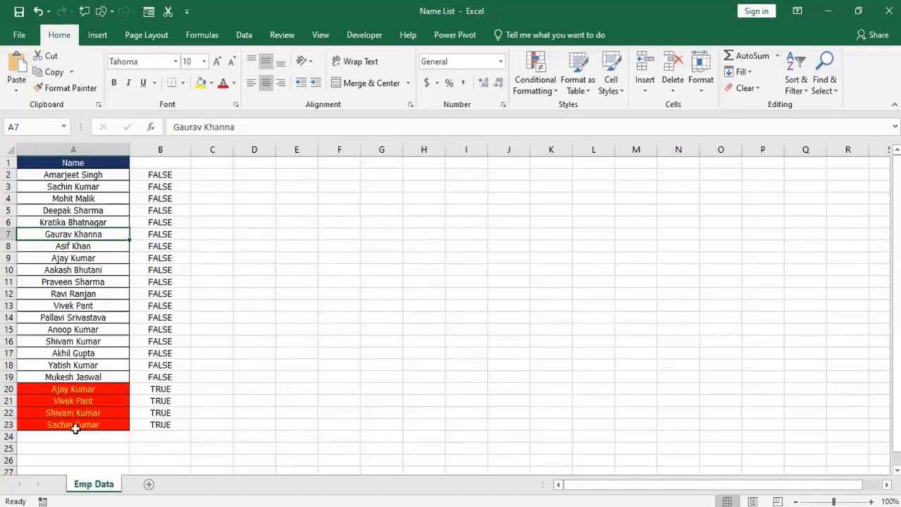
{"action": "left_click", "coordinate": [75, 425]}
{"action": "left_click", "coordinate": [83, 435]}
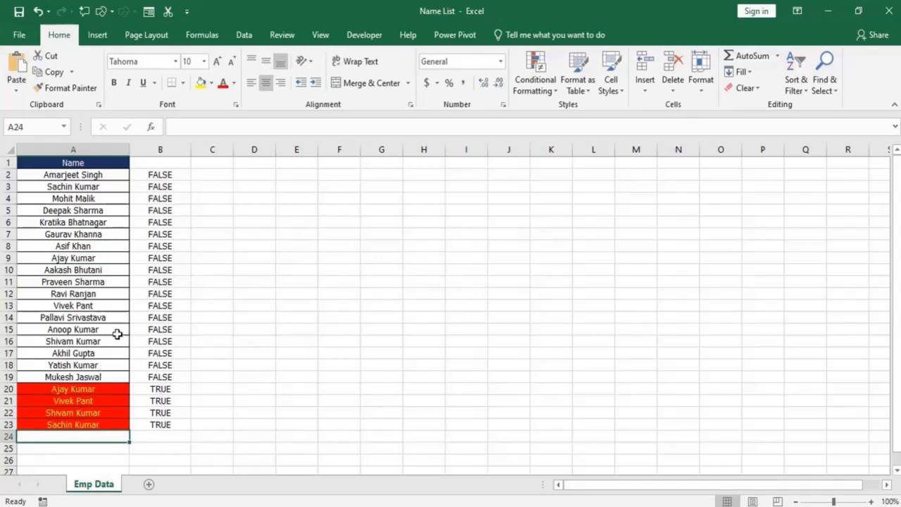
Enter the name from A12 again in A24, directly below the list.
{"action": "left_click", "coordinate": [102, 295]}
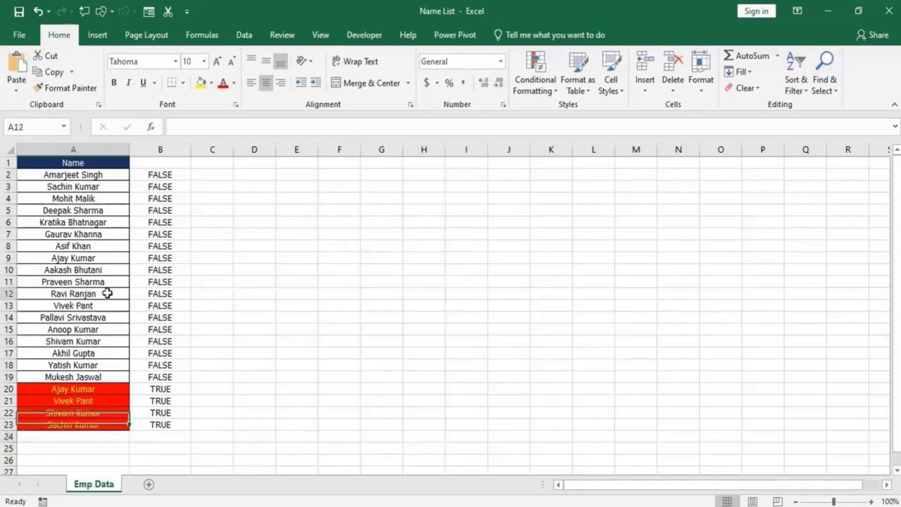
{"action": "left_click", "coordinate": [66, 435]}
{"action": "type", "text": "Ravi Ranjan"}
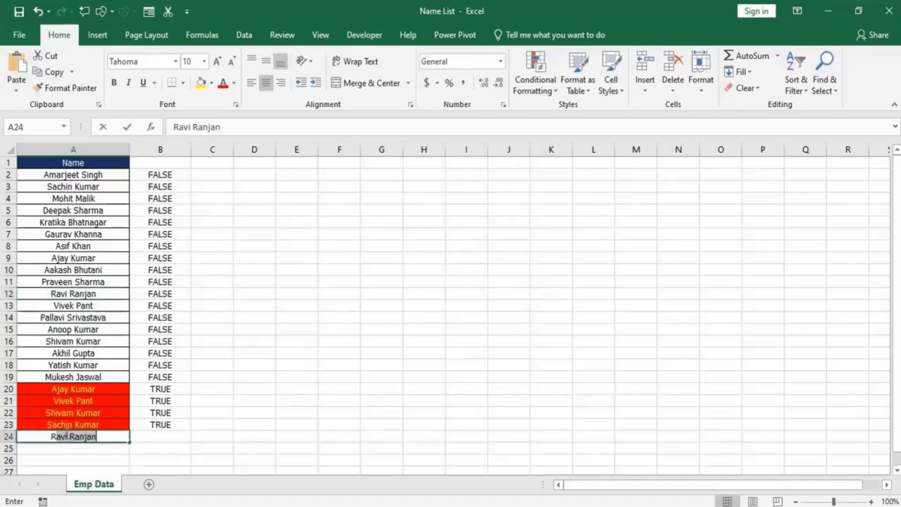
{"action": "key", "text": "Return"}
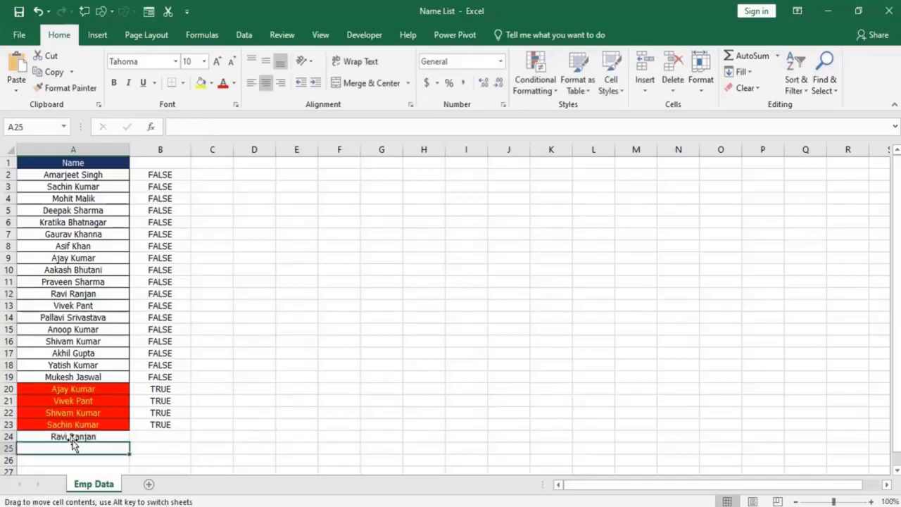
{"action": "key", "text": "BackSpace"}
{"action": "left_click", "coordinate": [86, 433]}
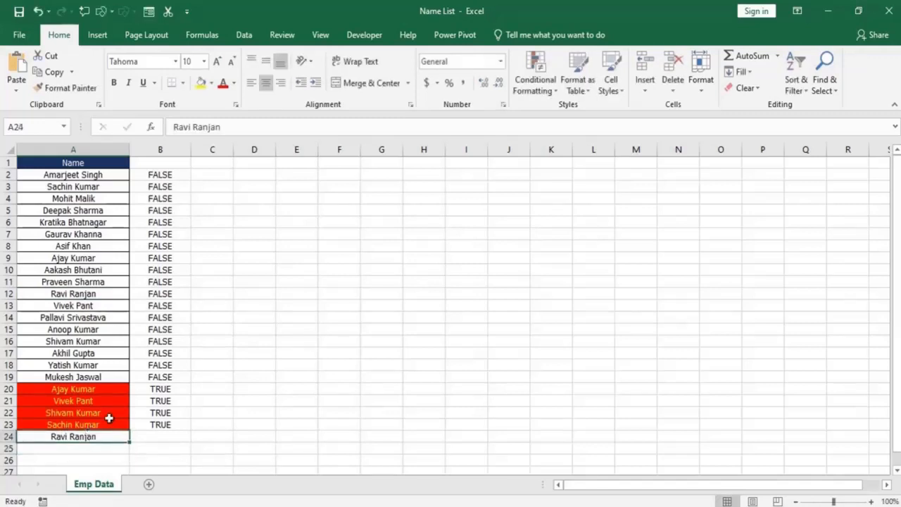
Change the range the COUNTIF formatting rule applies to so that it covers the whole column, =$A:$A, and check A24.
{"action": "left_click", "coordinate": [102, 306]}
{"action": "left_click", "coordinate": [542, 90]}
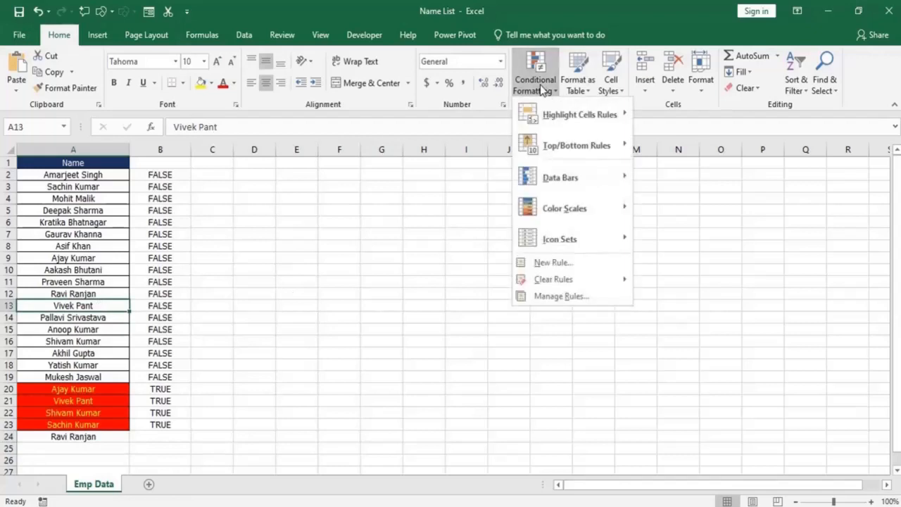
{"action": "left_click", "coordinate": [553, 297]}
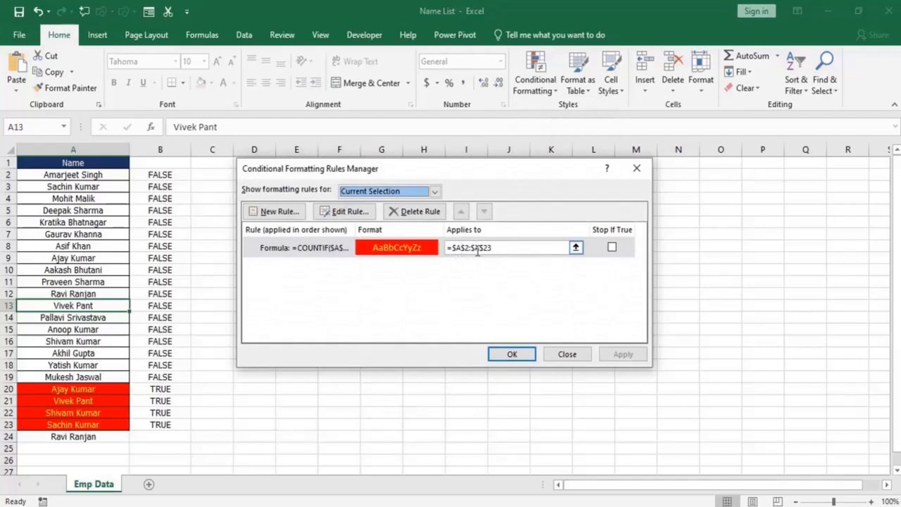
{"action": "left_click", "coordinate": [576, 248]}
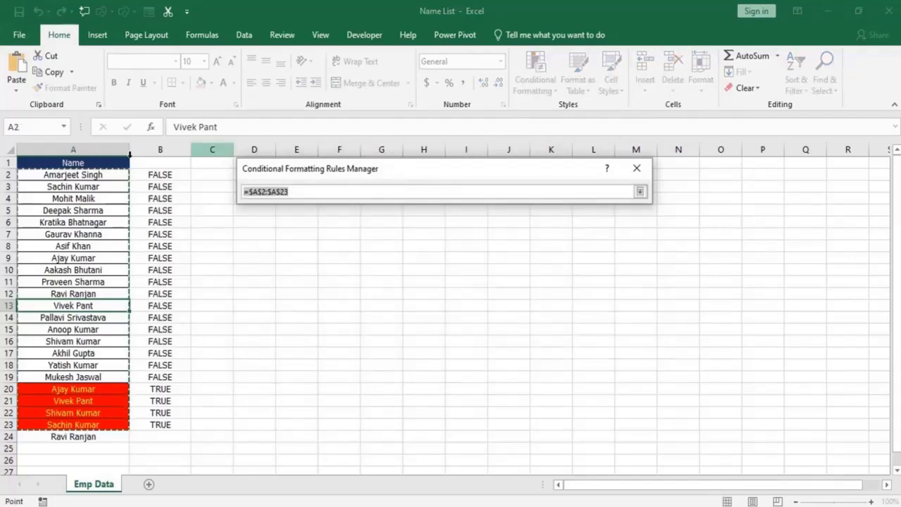
{"action": "left_click", "coordinate": [79, 148]}
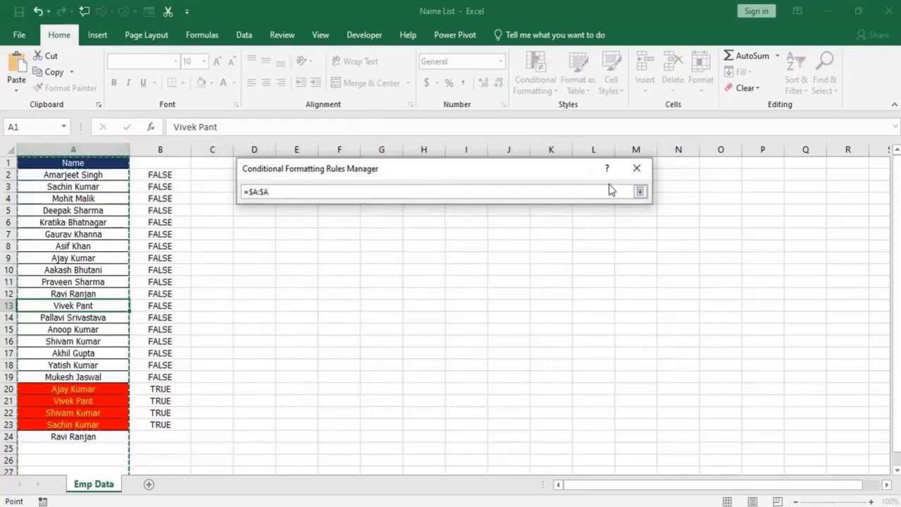
{"action": "left_click", "coordinate": [640, 192]}
{"action": "left_click", "coordinate": [621, 355]}
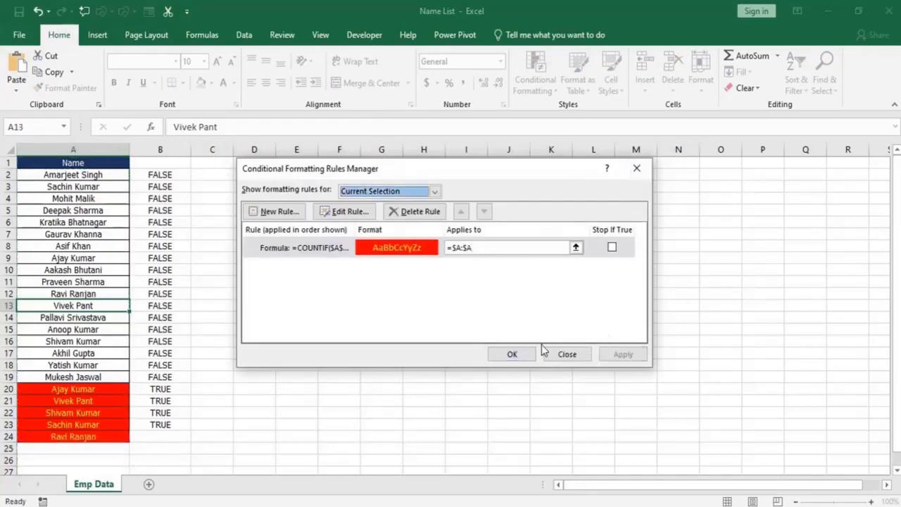
{"action": "left_click", "coordinate": [512, 355]}
{"action": "left_click", "coordinate": [73, 436]}
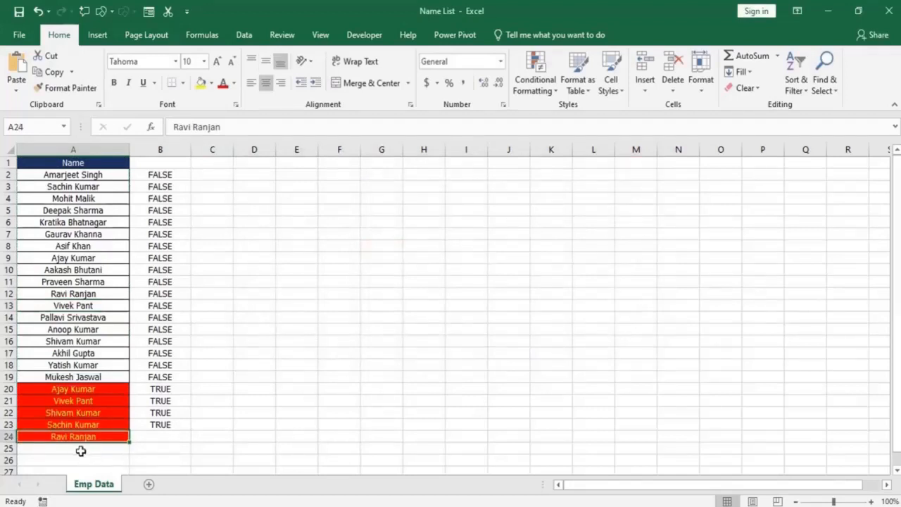
Enter a new first name that is not yet in the list in A25.
{"action": "left_click", "coordinate": [80, 449]}
{"action": "scroll", "coordinate": [133, 443], "scroll_direction": "down", "scroll_amount": 1}
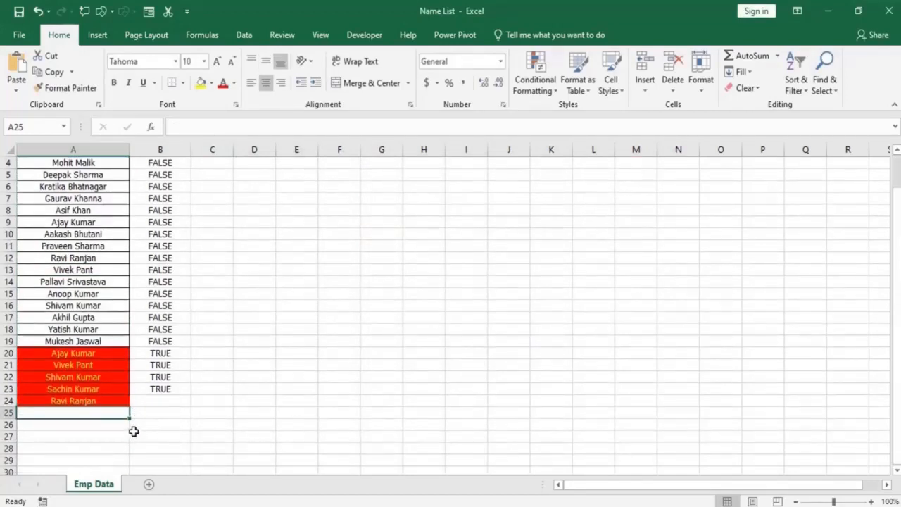
{"action": "scroll", "coordinate": [133, 431], "scroll_direction": "up", "scroll_amount": 1}
{"action": "type", "text": "Inderjeet"}
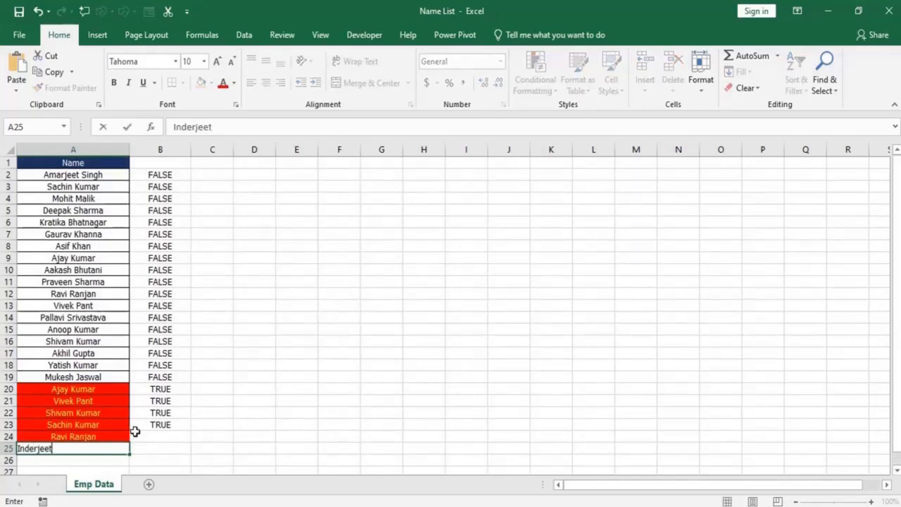
{"action": "key", "text": "Return"}
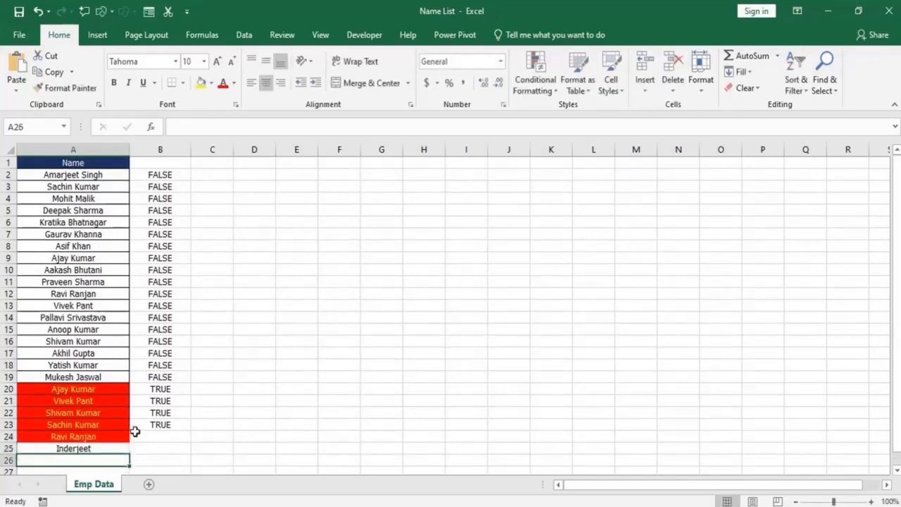
Enter the name from A17 again in A26 and compare the two cells.
{"action": "type", "text": "Y"}
{"action": "key", "text": "BackSpace"}
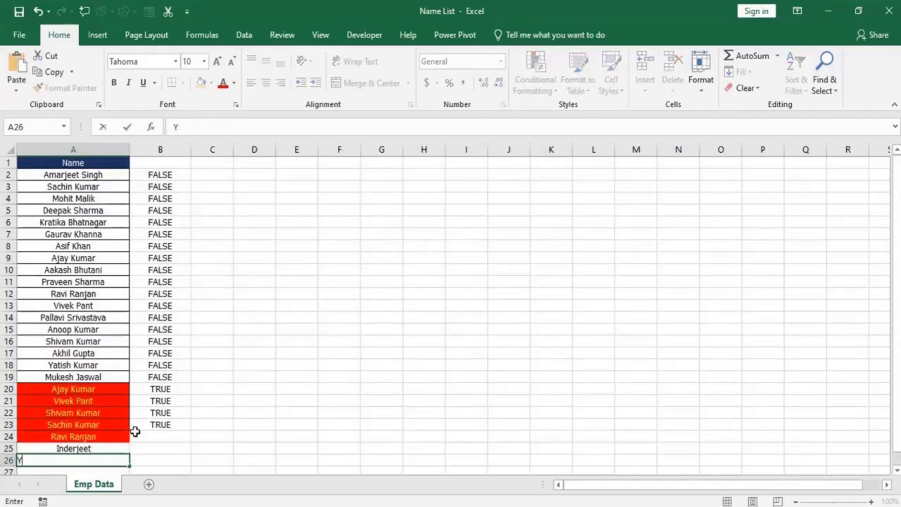
{"action": "type", "text": "Akhil Gupta"}
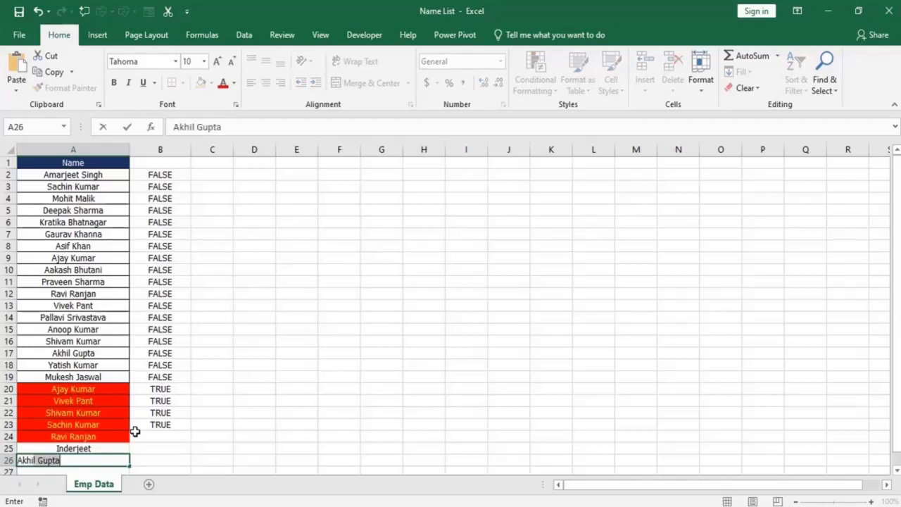
{"action": "key", "text": "Return"}
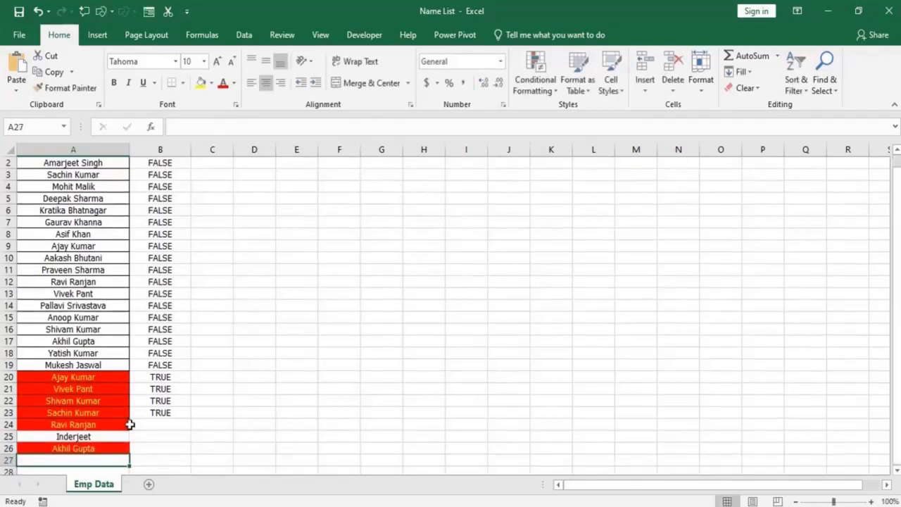
{"action": "left_click", "coordinate": [98, 448]}
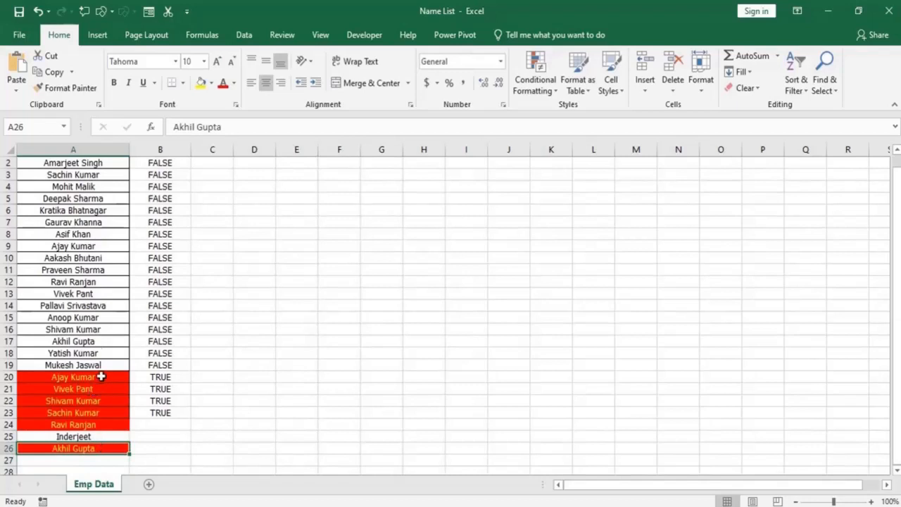
{"action": "left_click", "coordinate": [84, 342]}
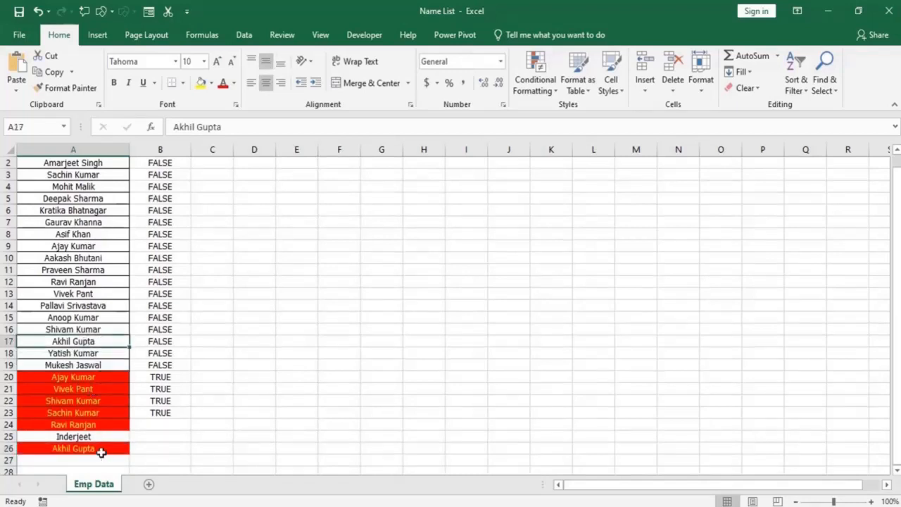
{"action": "left_click", "coordinate": [98, 448]}
Delete column B with the COUNTIF helper formulas.
{"action": "scroll", "coordinate": [97, 426], "scroll_direction": "up", "scroll_amount": 1}
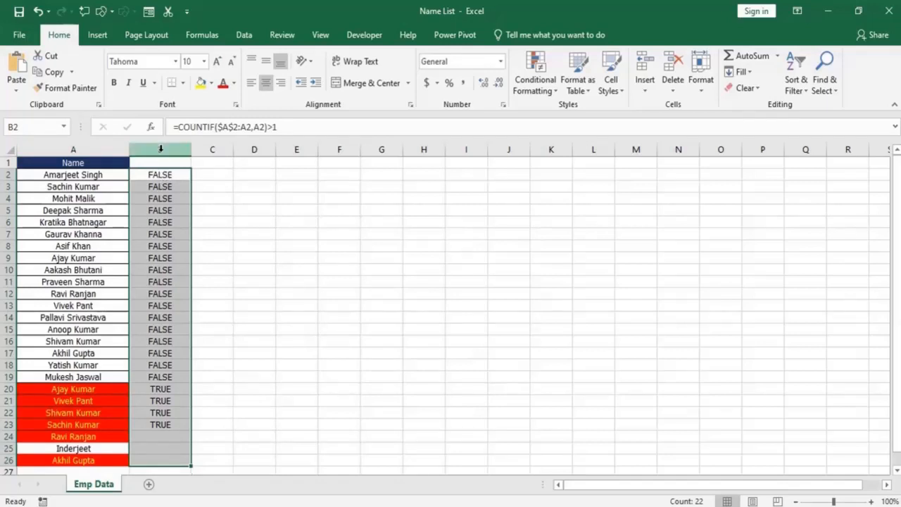
{"action": "right_click", "coordinate": [162, 150]}
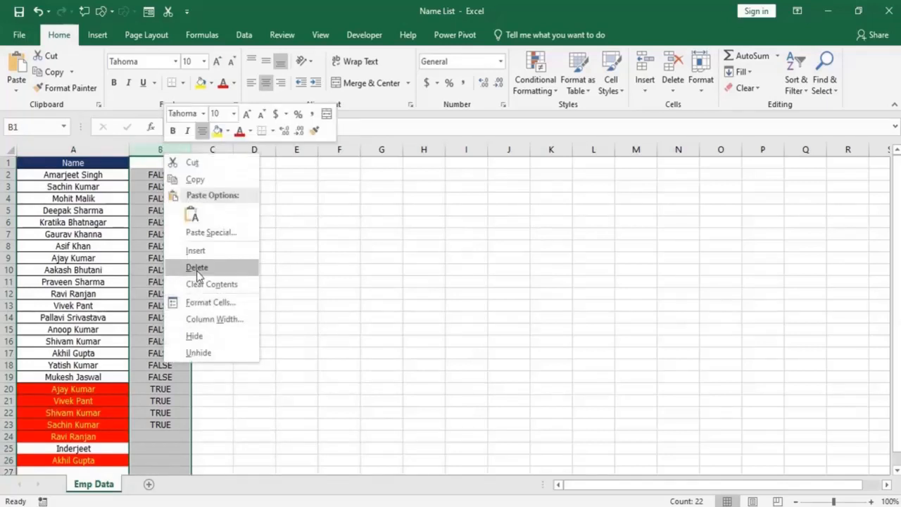
{"action": "left_click", "coordinate": [226, 269]}
{"action": "left_click", "coordinate": [96, 272]}
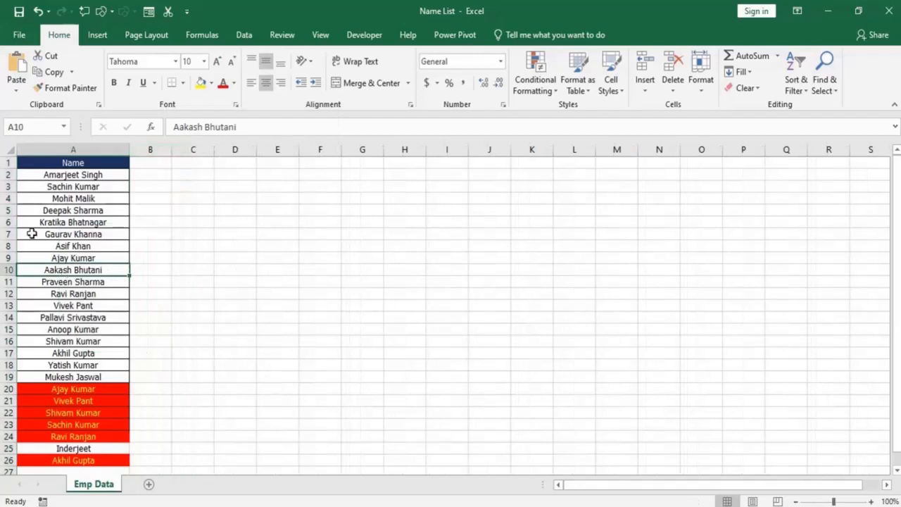
Switch to Notepad, review the lines on highlighting and removing duplicate entries, and return to the Excel name list.
{"action": "key", "text": "alt+Tab"}
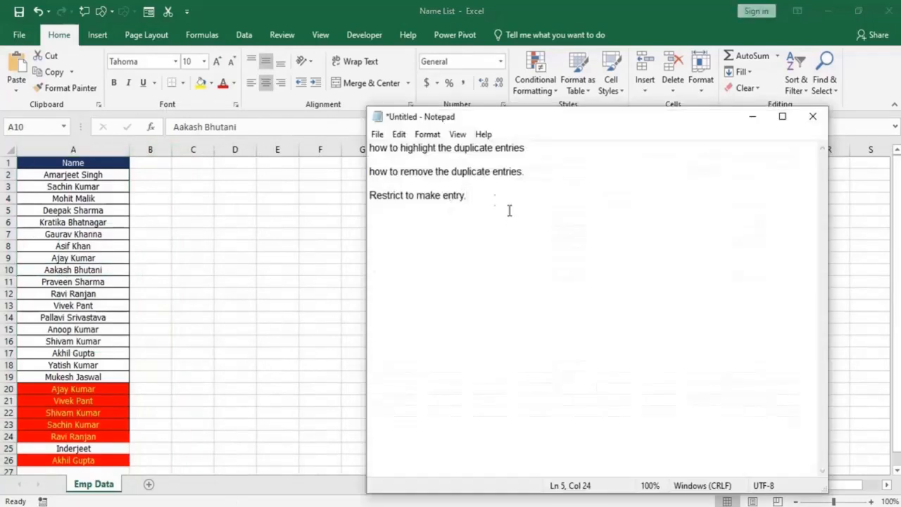
{"action": "left_click_drag", "start_coordinate": [549, 149], "coordinate": [362, 150]}
{"action": "left_click_drag", "start_coordinate": [524, 171], "coordinate": [370, 176]}
{"action": "key", "text": "alt+Tab"}
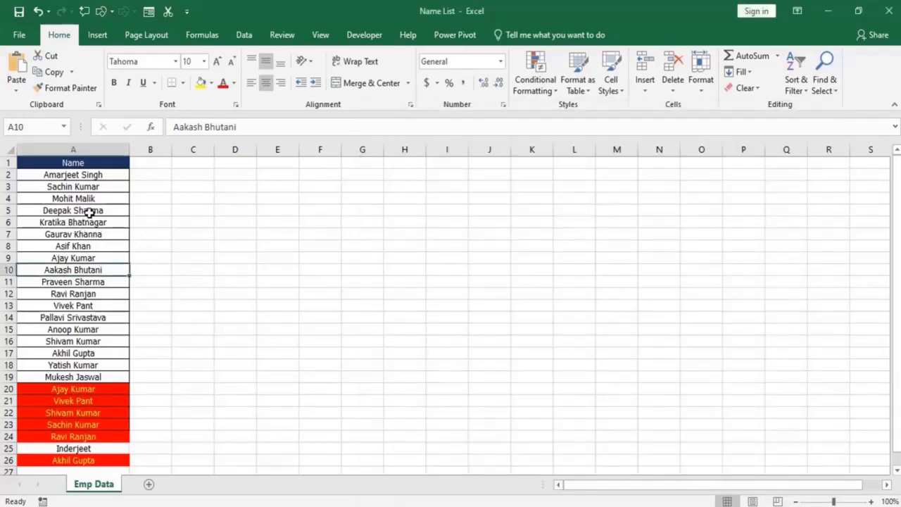
{"action": "left_click", "coordinate": [87, 211]}
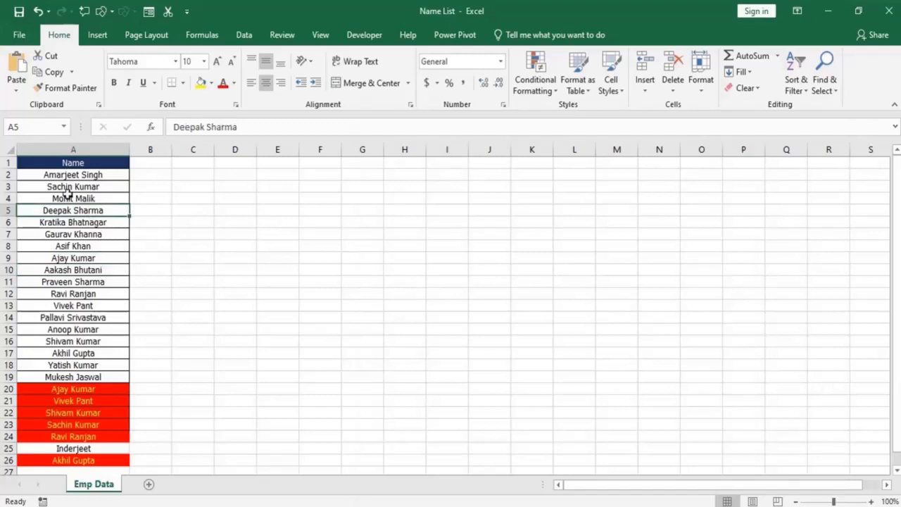
{"action": "left_click", "coordinate": [90, 283]}
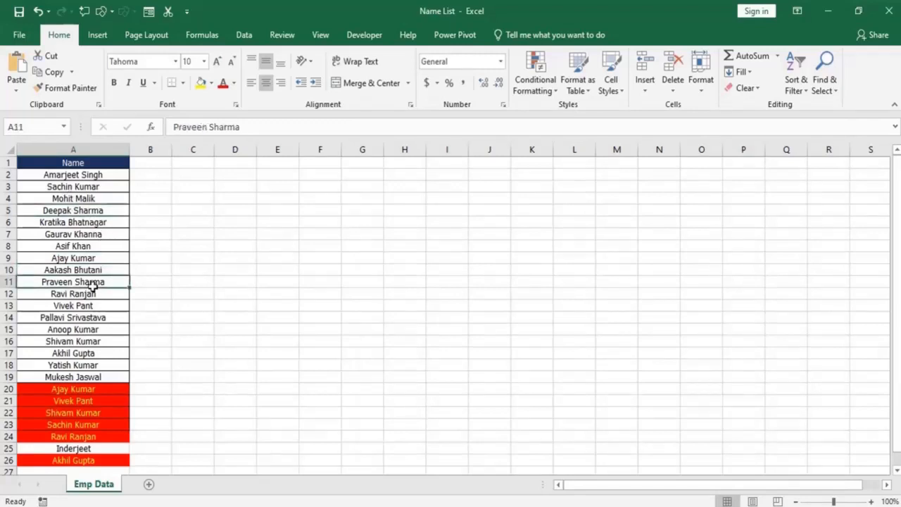
{"action": "left_click", "coordinate": [92, 187]}
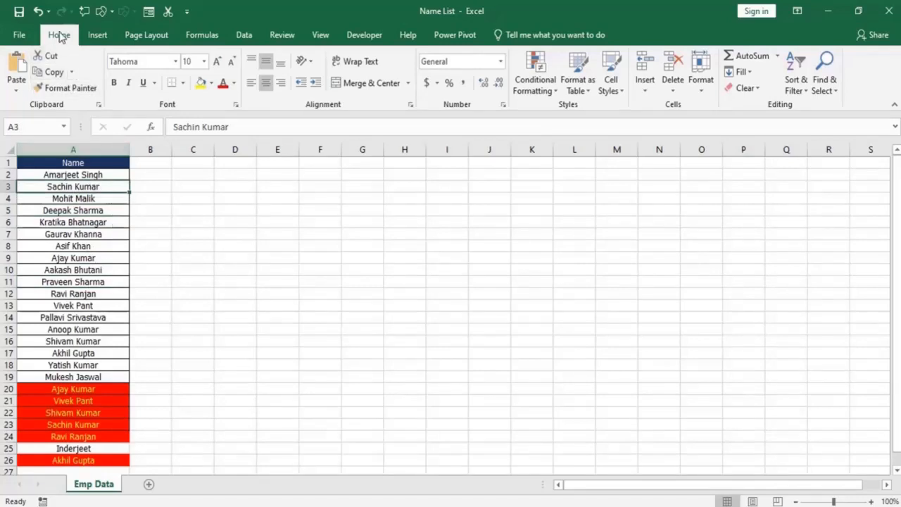
{"action": "left_click", "coordinate": [245, 37]}
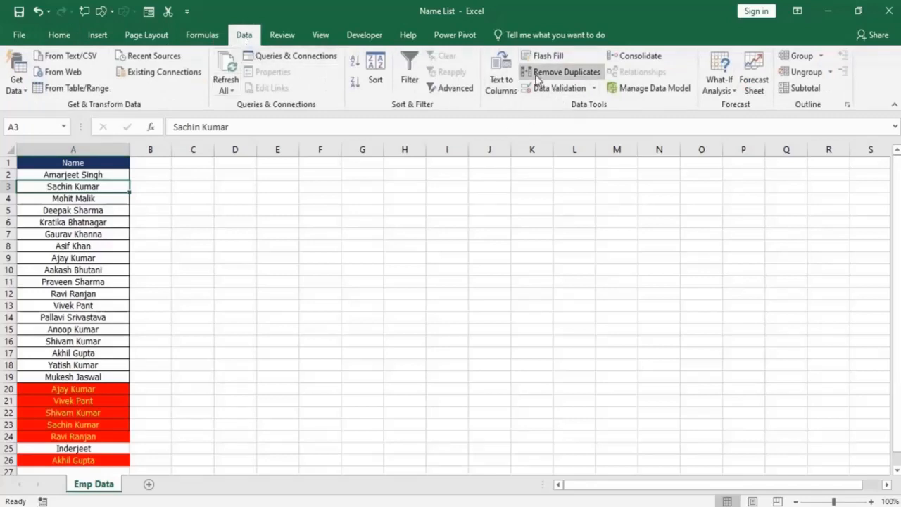
{"action": "left_click", "coordinate": [560, 73]}
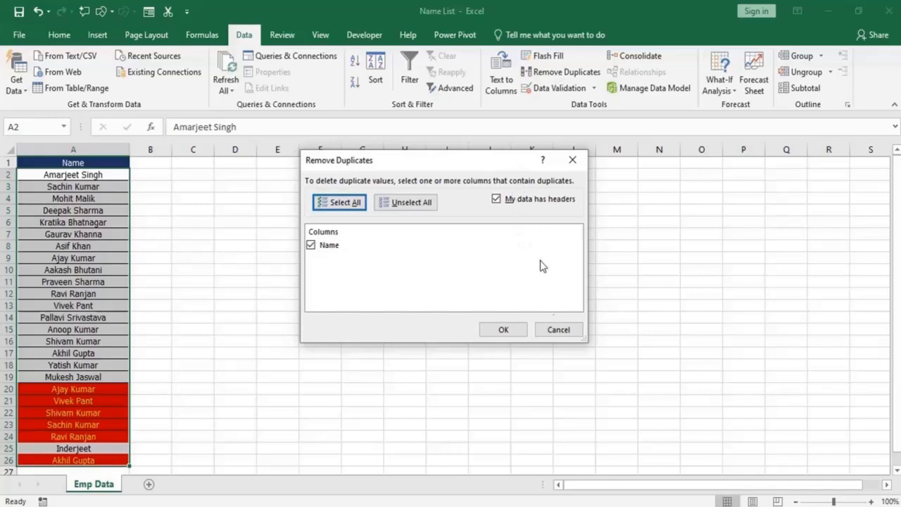
{"action": "left_click", "coordinate": [559, 329]}
{"action": "key", "text": "Down"}
Remove the duplicate entries from the Name column of the Emp Data list, treating the first row as a header.
{"action": "left_click", "coordinate": [54, 281]}
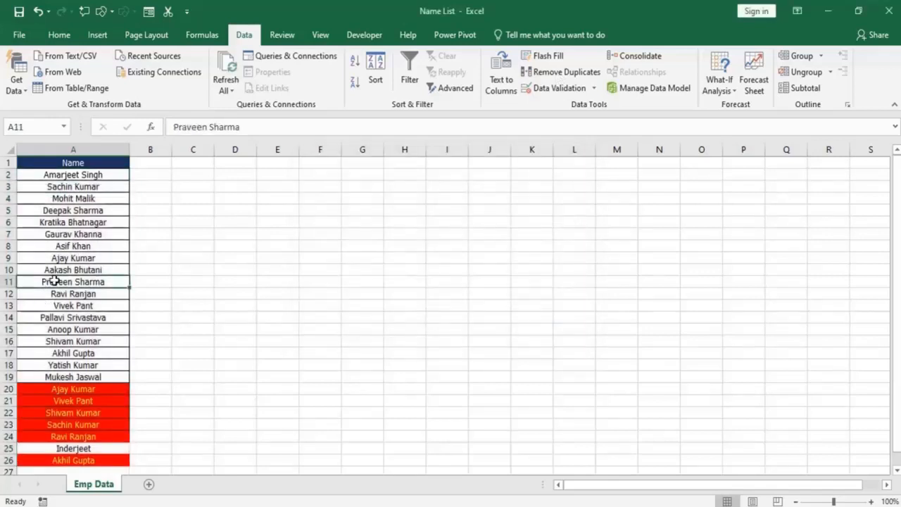
{"action": "key", "text": "alt+a"}
{"action": "key", "text": "m"}
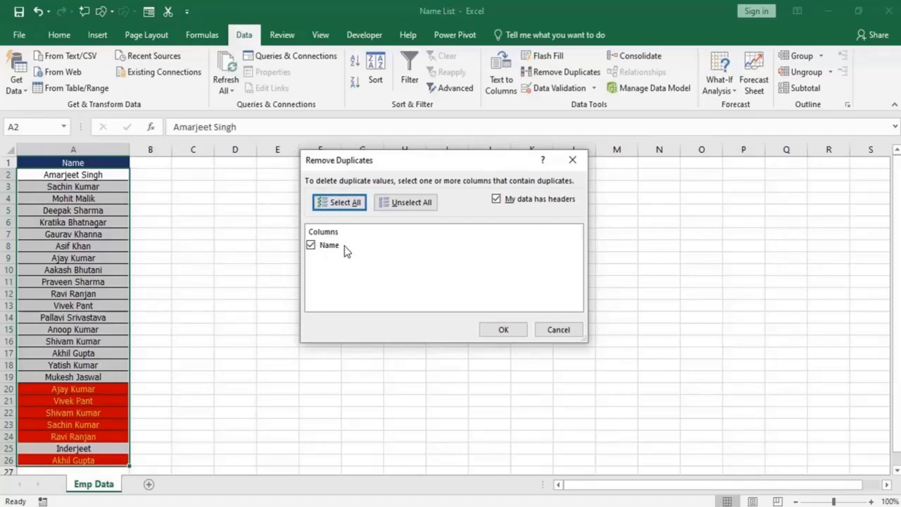
{"action": "left_click", "coordinate": [503, 331]}
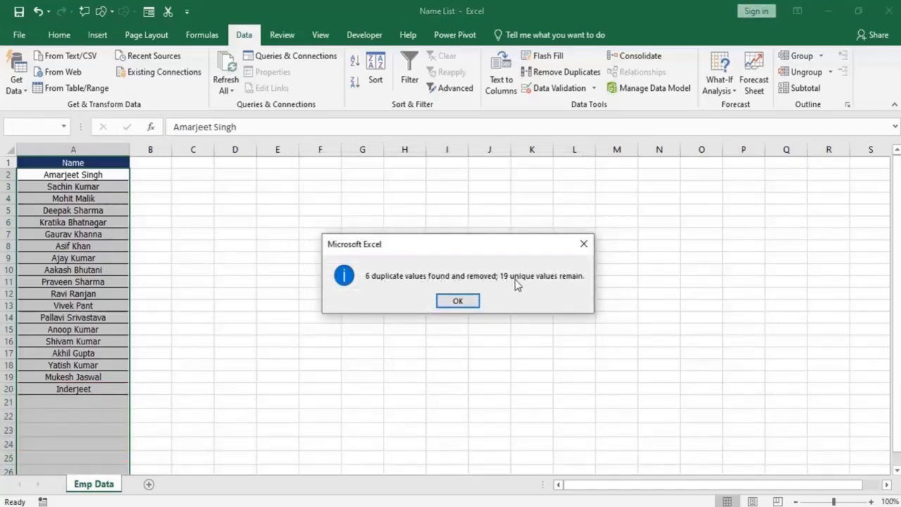
{"action": "left_click", "coordinate": [457, 302]}
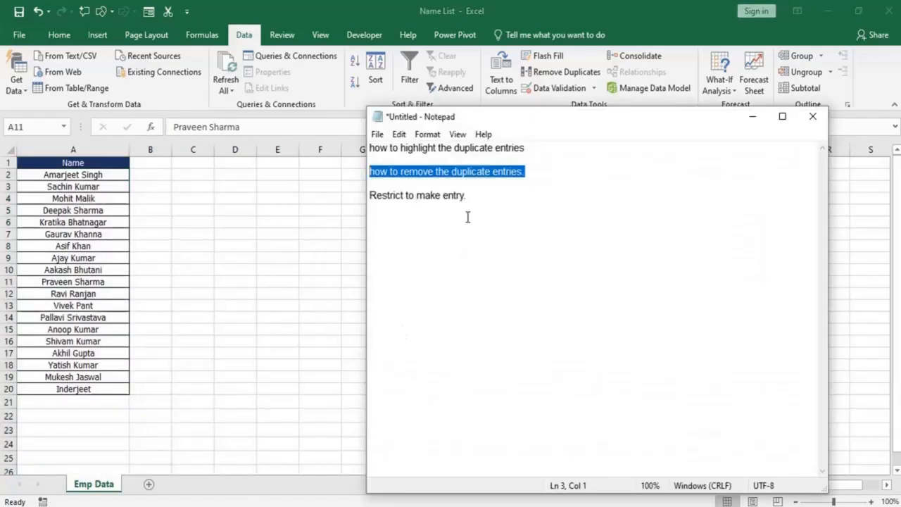
Switch to Notepad and review the line on restricting entries.
{"action": "left_click", "coordinate": [484, 197]}
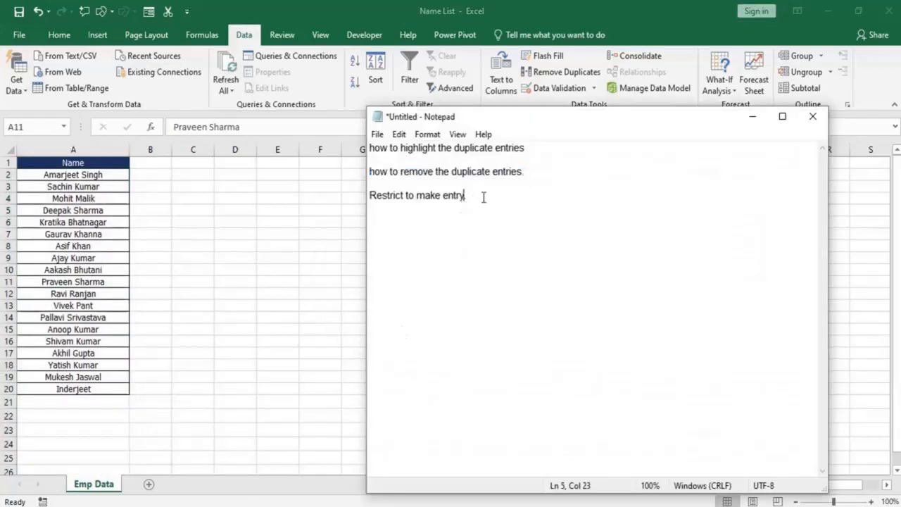
{"action": "left_click_drag", "start_coordinate": [504, 203], "coordinate": [384, 213]}
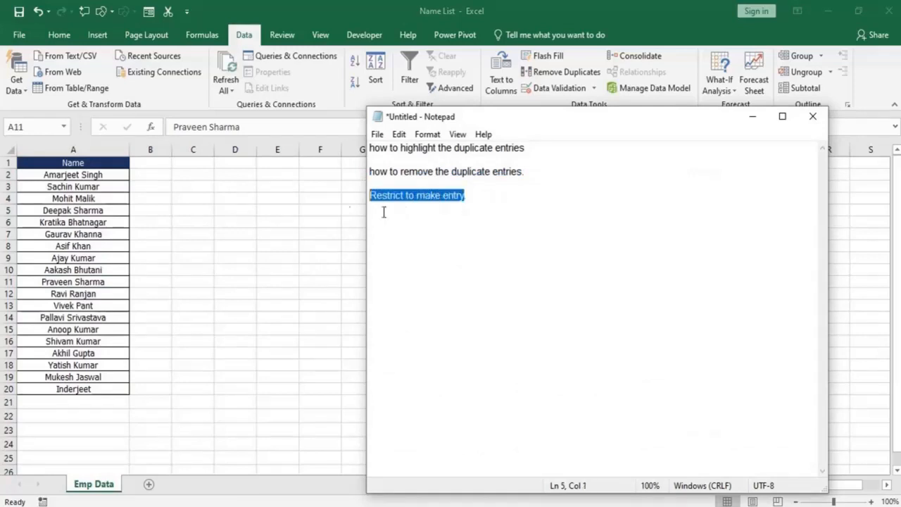
Add a new worksheet in Excel, paste the copied Name header into A1 and widen column A.
{"action": "left_click", "coordinate": [148, 485]}
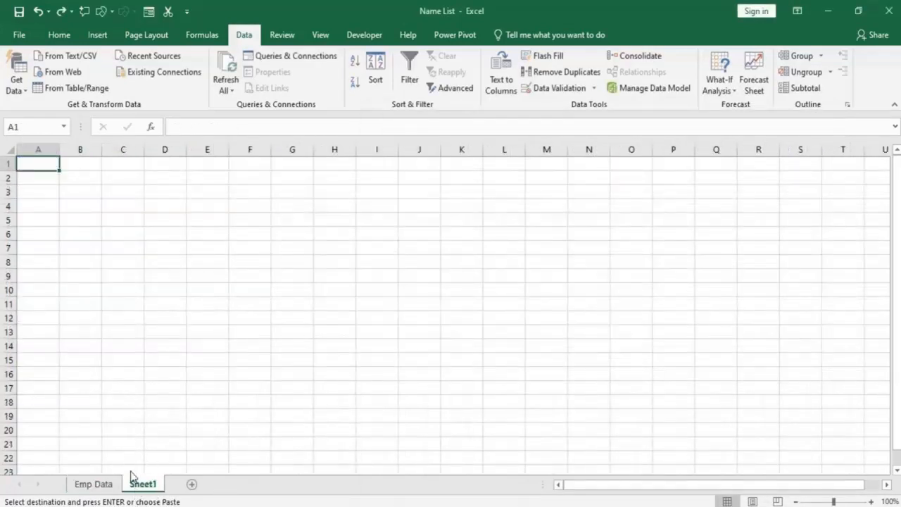
{"action": "type", "text": "Name"}
{"action": "left_click_drag", "start_coordinate": [59, 150], "coordinate": [116, 154]}
{"action": "left_click", "coordinate": [69, 234]}
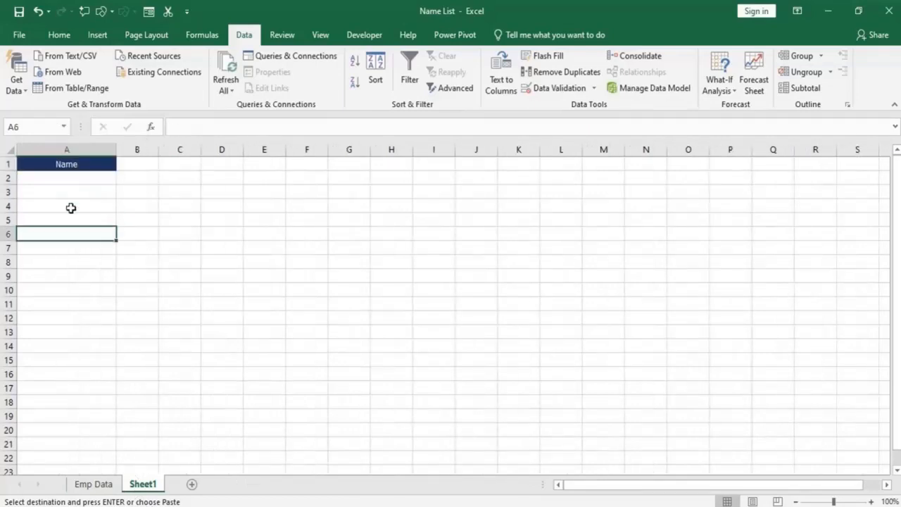
{"action": "left_click", "coordinate": [83, 165]}
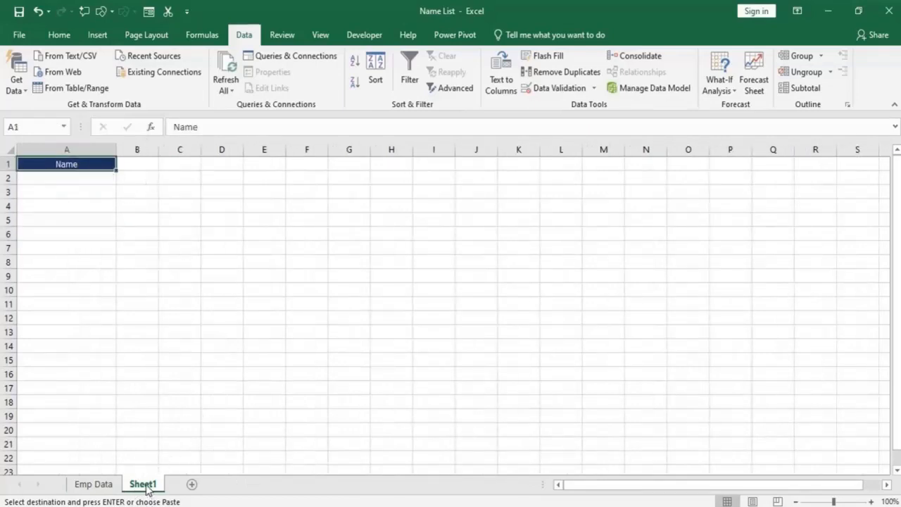
{"action": "left_click", "coordinate": [66, 176]}
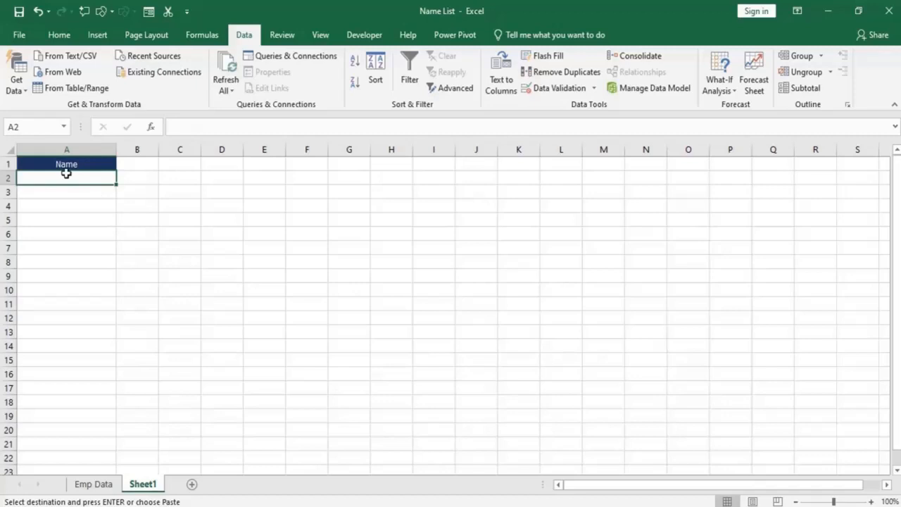
{"action": "left_click_drag", "start_coordinate": [63, 181], "coordinate": [66, 398]}
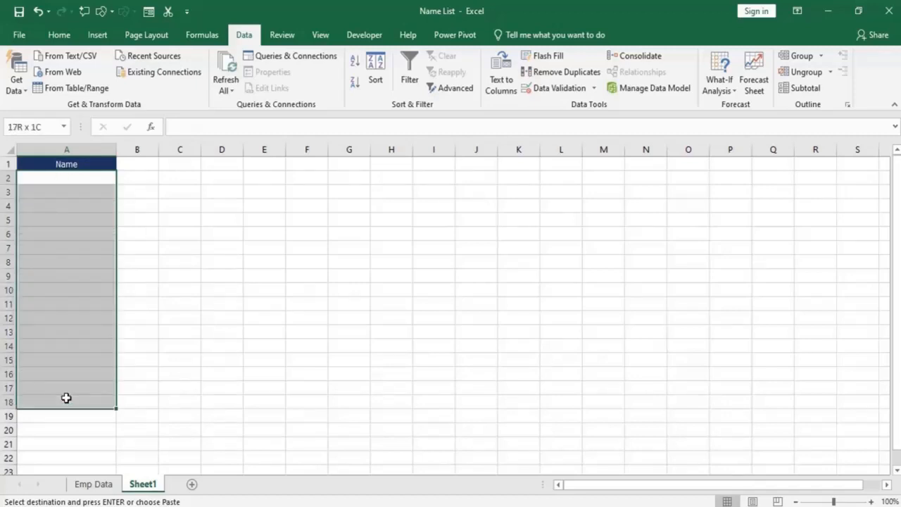
{"action": "left_click", "coordinate": [66, 178]}
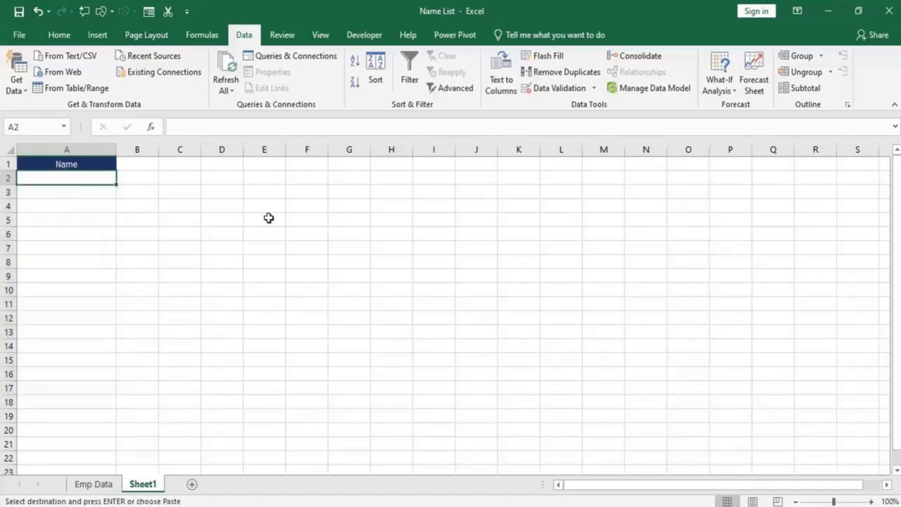
{"action": "left_click", "coordinate": [562, 89]}
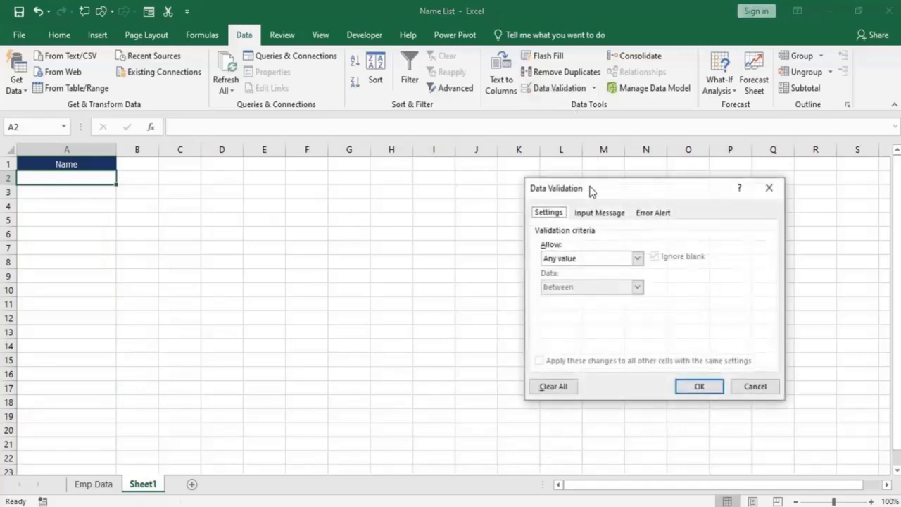
{"action": "left_click", "coordinate": [581, 261]}
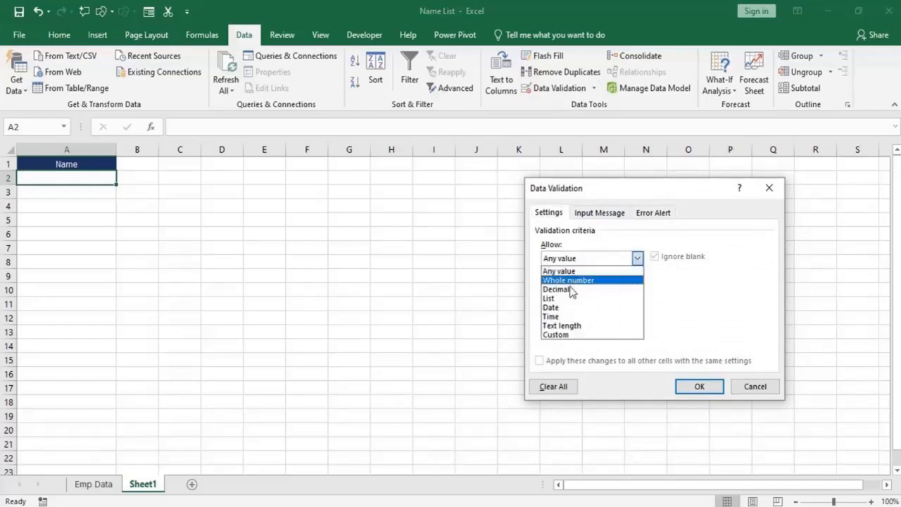
{"action": "left_click", "coordinate": [566, 335]}
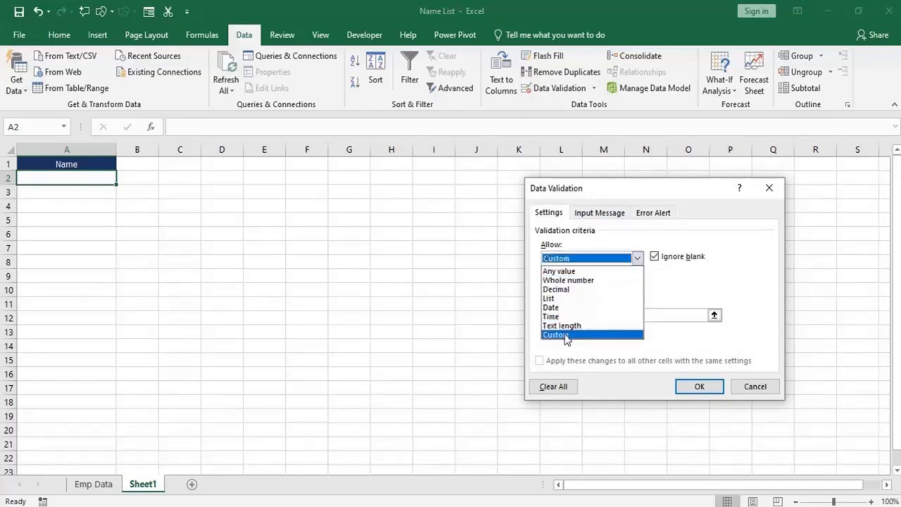
{"action": "left_click", "coordinate": [574, 316]}
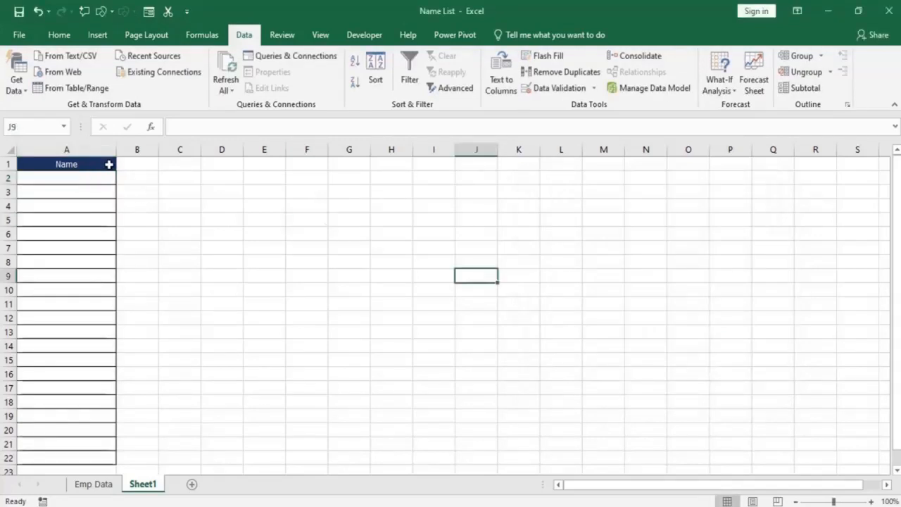
Enter a person's first and last name in A2 under the Name header on Sheet1.
{"action": "left_click", "coordinate": [110, 164]}
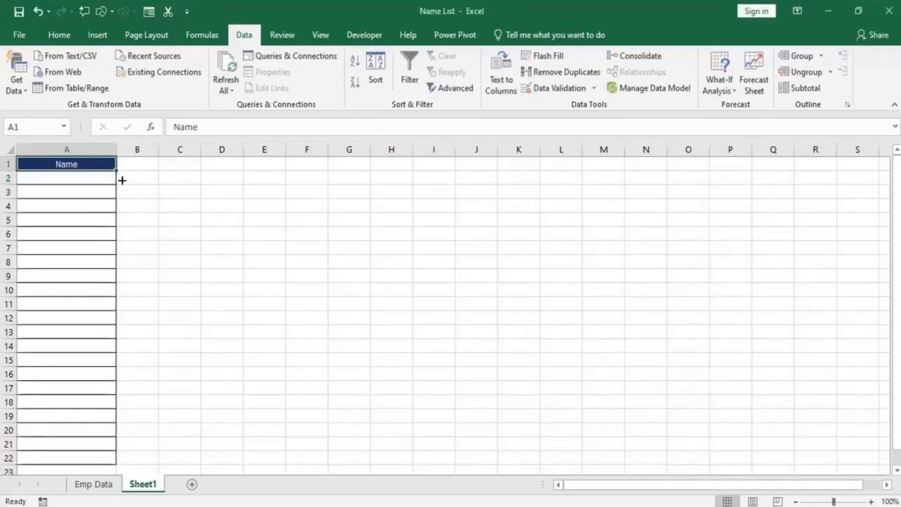
{"action": "left_click", "coordinate": [88, 182]}
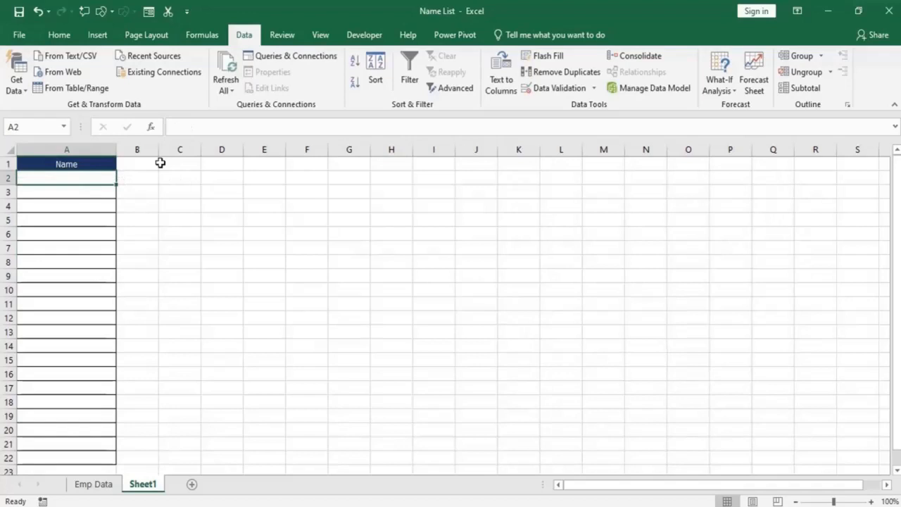
{"action": "type", "text": "Rockey"}
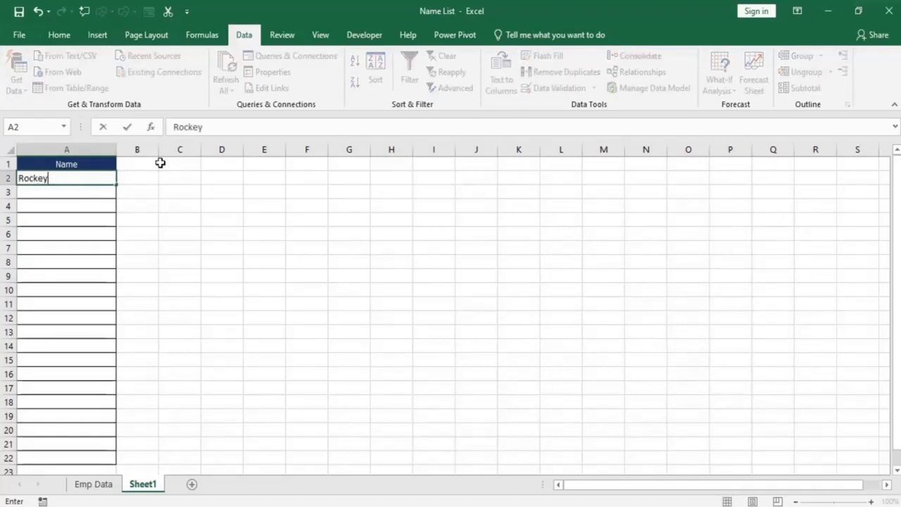
{"action": "key", "text": "BackSpace"}
{"action": "key", "text": "BackSpace"}
{"action": "type", "text": "ylkl"}
{"action": "key", "text": "BackSpace"}
{"action": "key", "text": "BackSpace"}
{"action": "key", "text": "BackSpace"}
{"action": "type", "text": "Singh"}
{"action": "key", "text": "Return"}
Enter two more different full names in A3 and A4.
{"action": "type", "text": "P"}
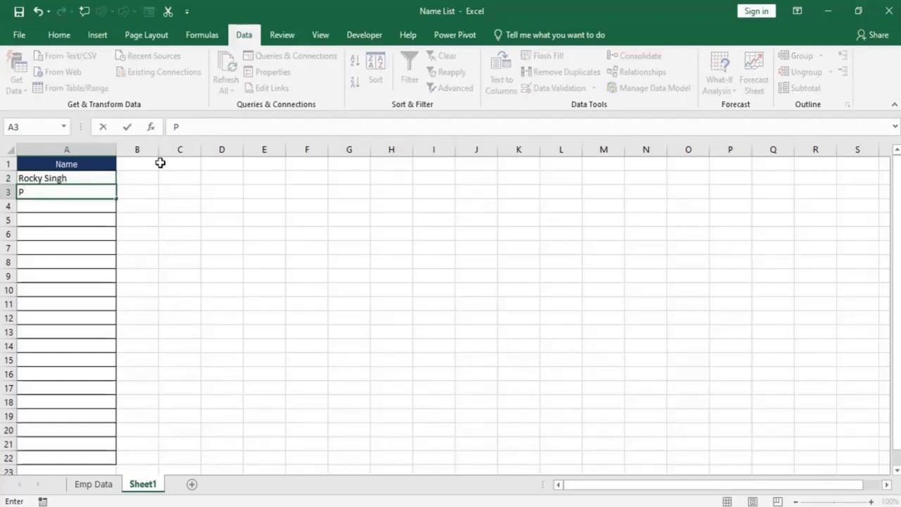
{"action": "type", "text": "reeti Sharma"}
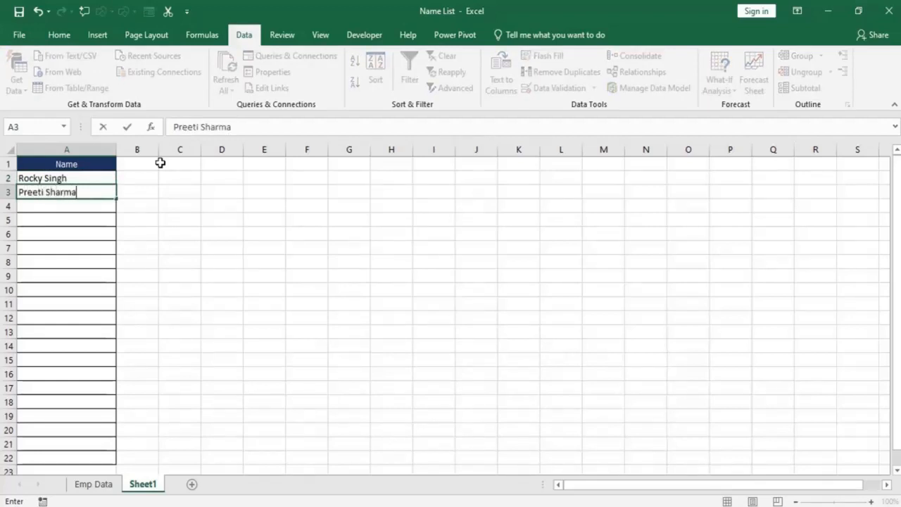
{"action": "key", "text": "ctrl+Return"}
{"action": "key", "text": "Return"}
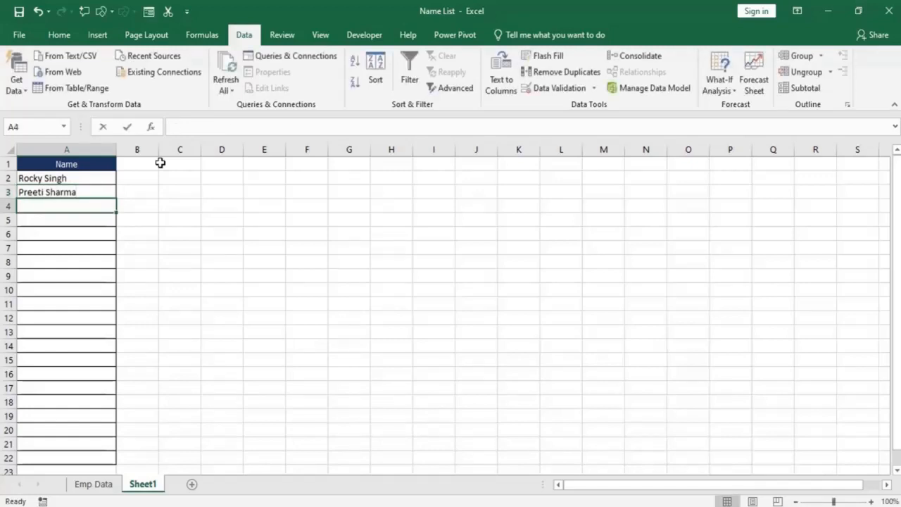
{"action": "type", "text": "Sanjeev K"}
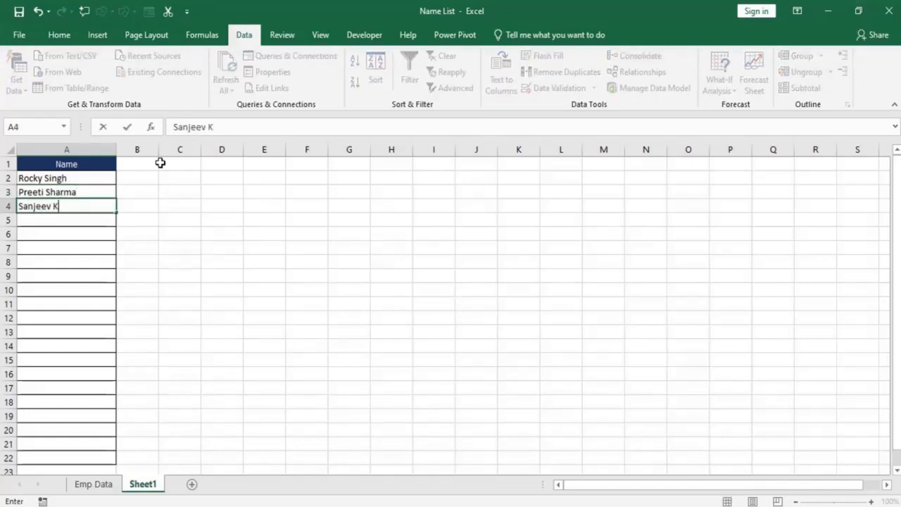
{"action": "type", "text": "umar"}
{"action": "key", "text": "Return"}
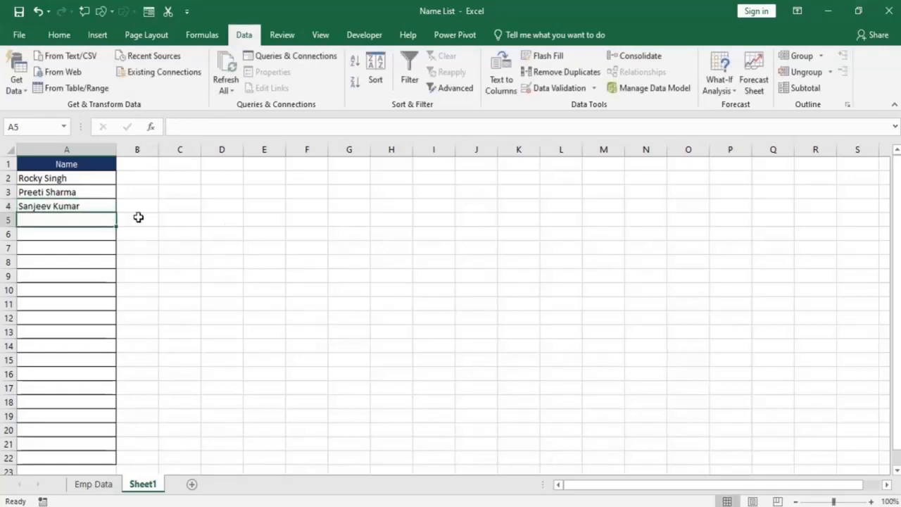
Start a COUNTIF formula in B2 with the expanding range $A$2:A2, locking only the first reference.
{"action": "mouse_move", "coordinate": [66, 176]}
{"action": "left_mouse_down"}
{"action": "mouse_move", "coordinate": [67, 197]}
{"action": "mouse_move", "coordinate": [55, 180]}
{"action": "left_mouse_up"}
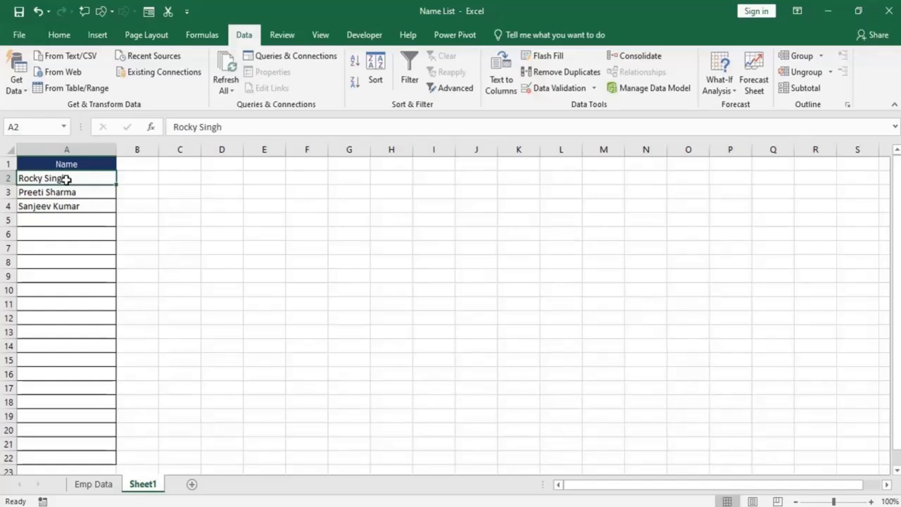
{"action": "left_click", "coordinate": [131, 178]}
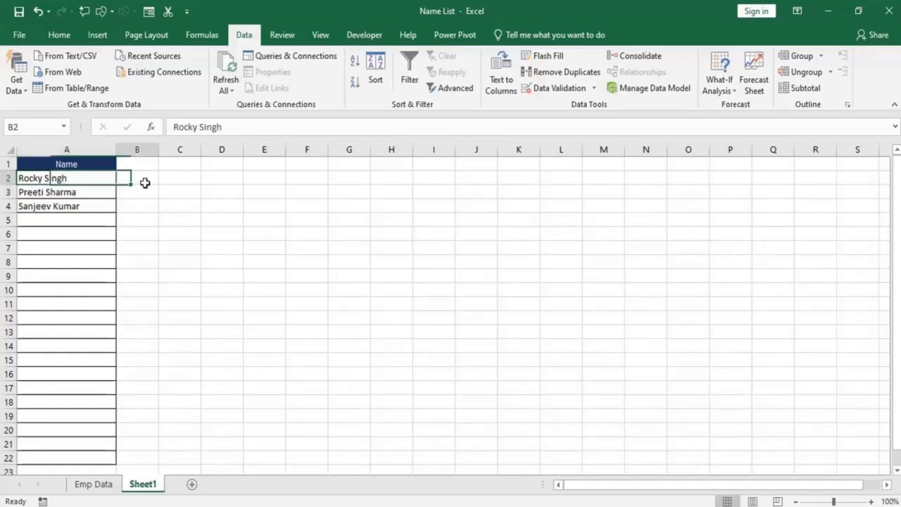
{"action": "type", "text": "=co"}
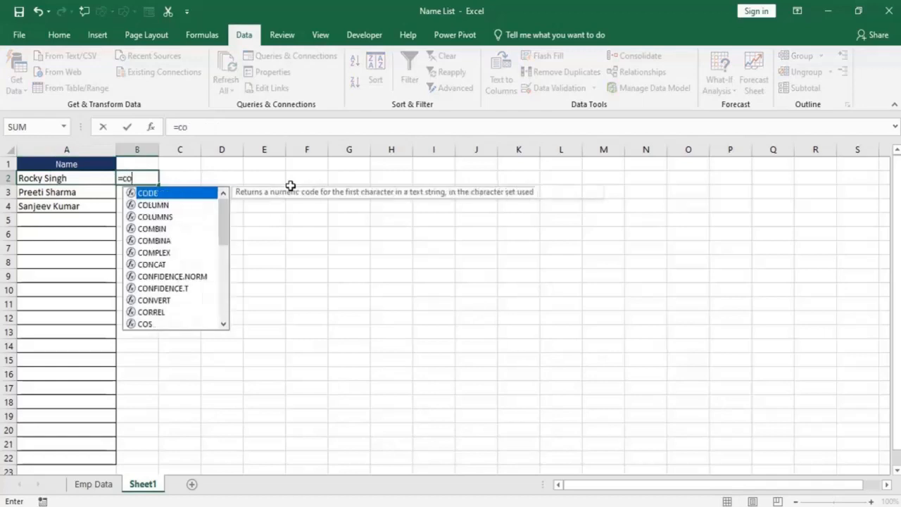
{"action": "type", "text": "untif"}
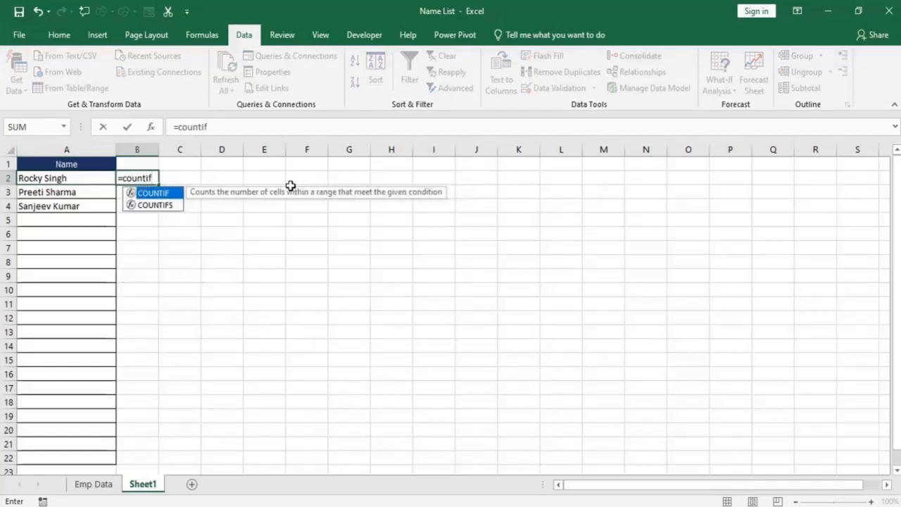
{"action": "key", "text": "Tab"}
{"action": "left_click", "coordinate": [59, 178]}
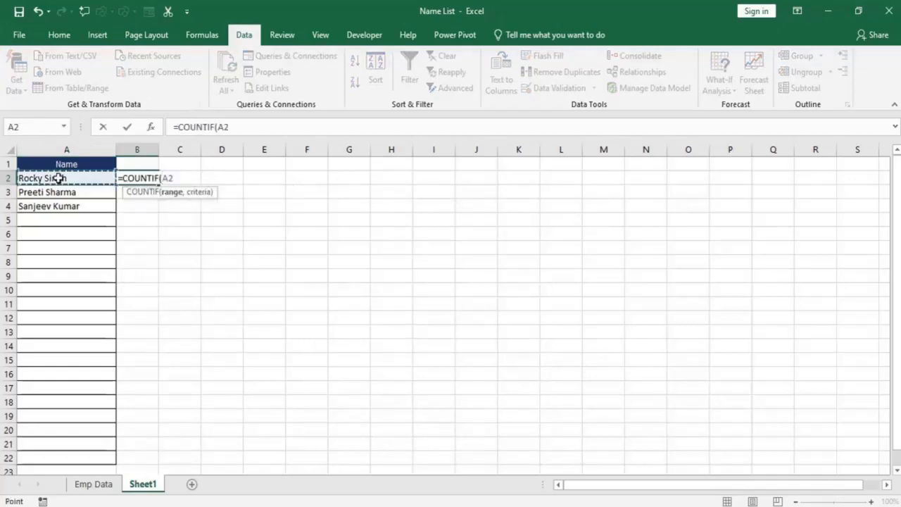
{"action": "key", "text": "F8"}
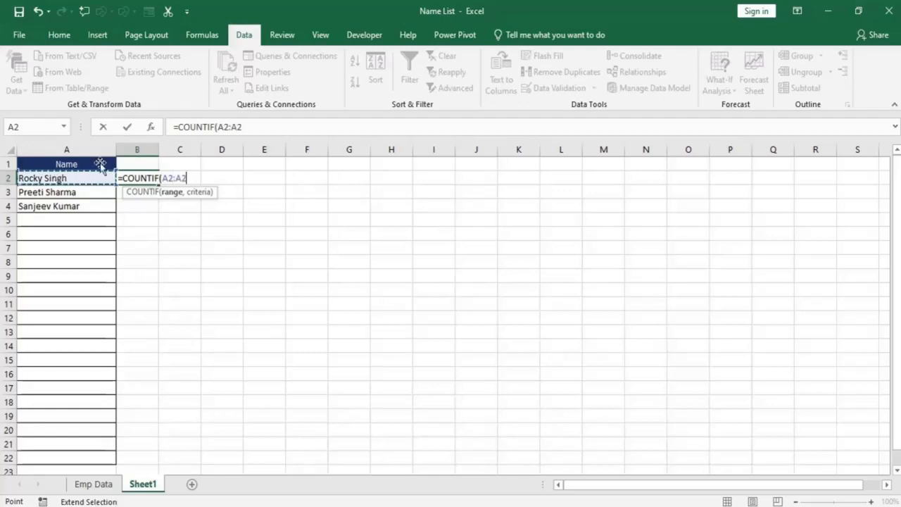
{"action": "left_click", "coordinate": [224, 126]}
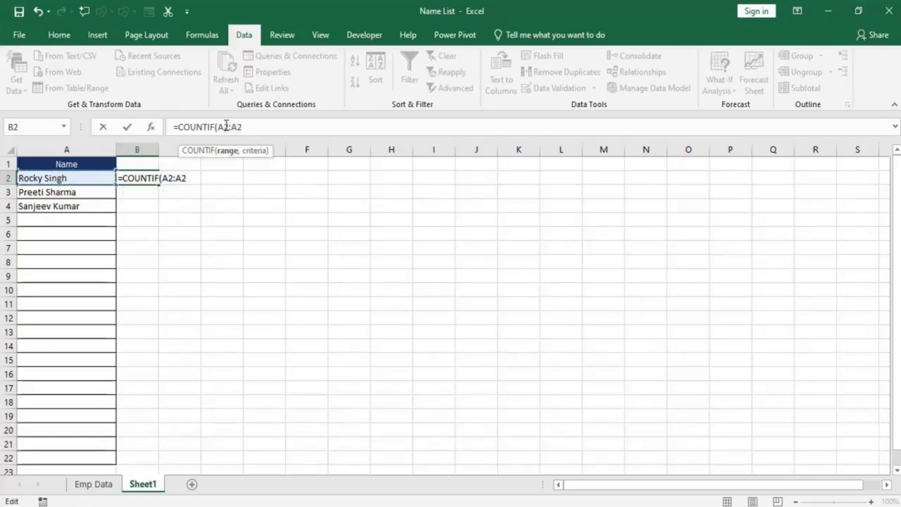
{"action": "key", "text": "F4"}
{"action": "left_click", "coordinate": [259, 127]}
{"action": "type", "text": ","}
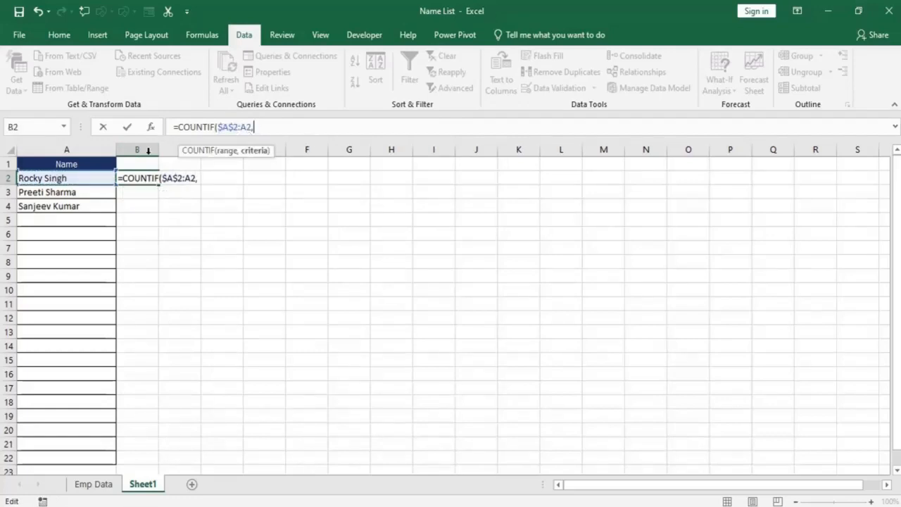
Complete the COUNTIF formula in B2 with A2 as the criterion and the comparison <=1.
{"action": "left_click", "coordinate": [57, 177]}
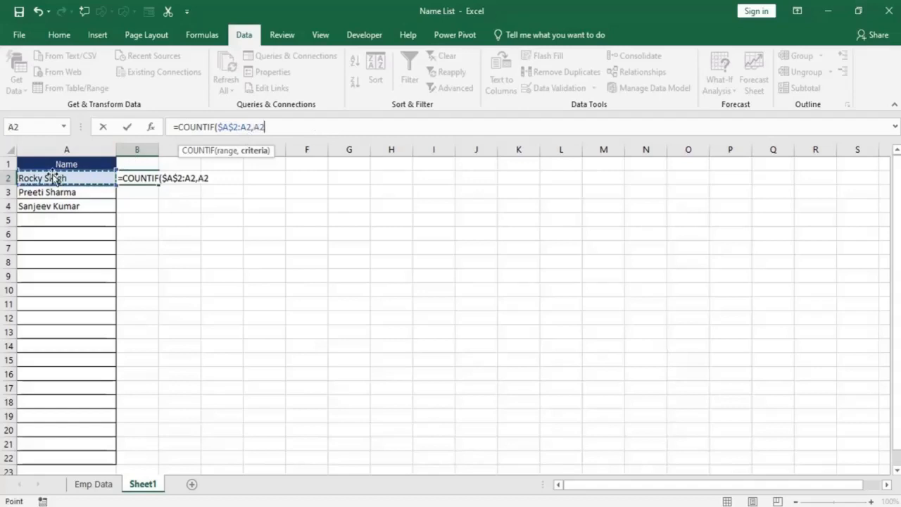
{"action": "type", "text": ")"}
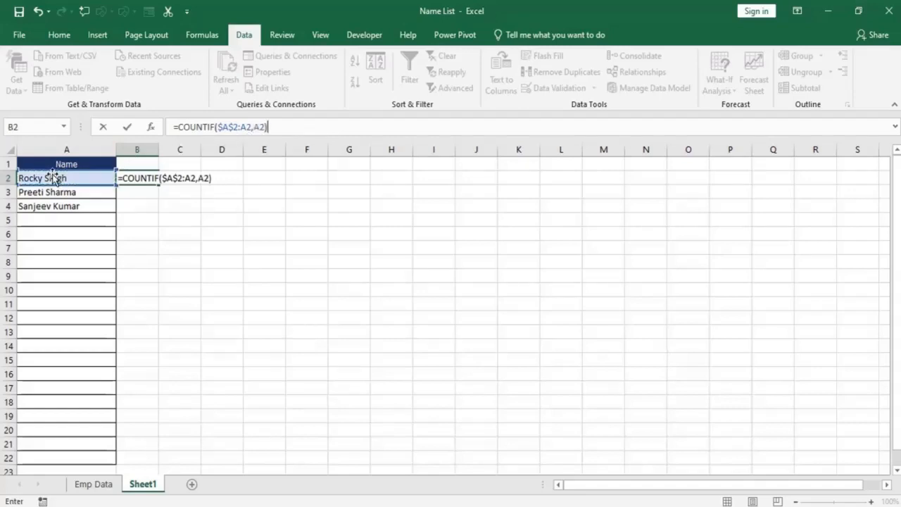
{"action": "left_click", "coordinate": [294, 130]}
{"action": "type", "text": "<=1"}
{"action": "key", "text": "Return"}
{"action": "left_click", "coordinate": [161, 179]}
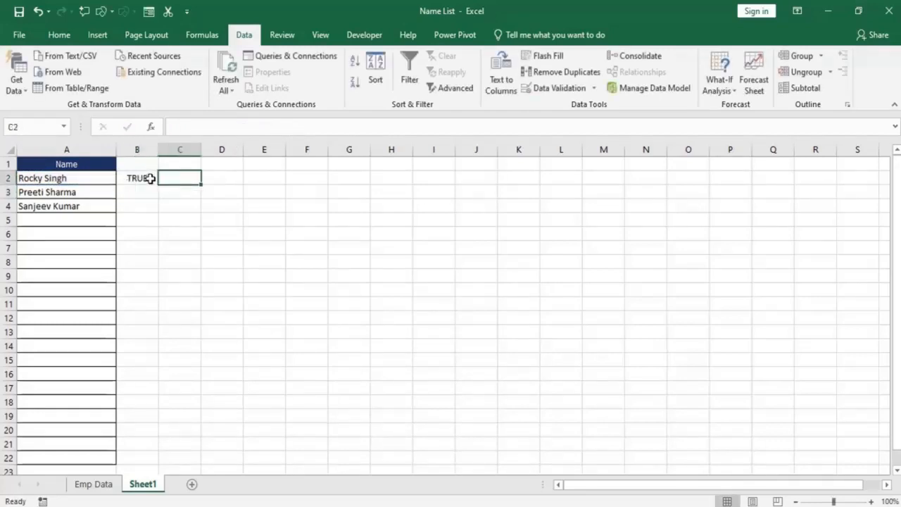
Fill the COUNTIF formula from B2 down to B6 and select A5 for the next name.
{"action": "left_click", "coordinate": [150, 179]}
{"action": "left_click_drag", "start_coordinate": [158, 185], "coordinate": [161, 237]}
{"action": "left_click", "coordinate": [66, 218]}
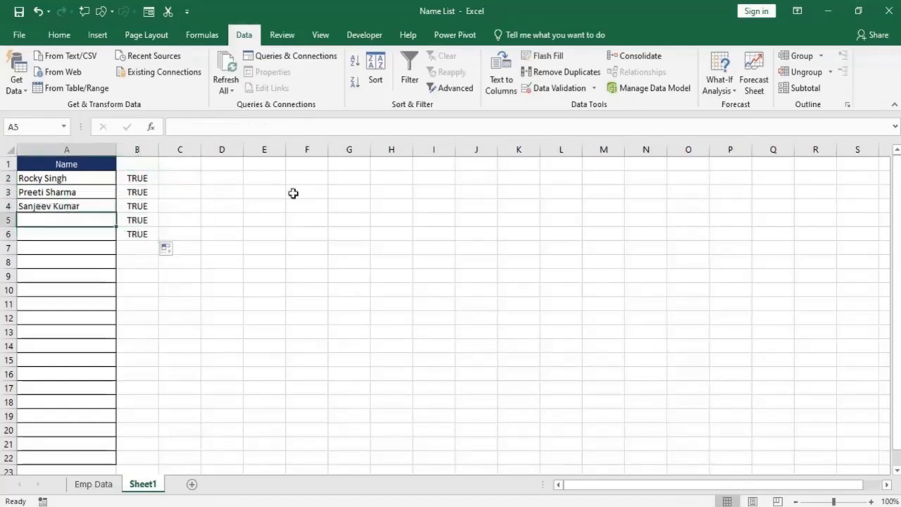
Enter A2's full name again in A5 and check the COUNTIF result in B5.
{"action": "type", "text": "A"}
{"action": "key", "text": "BackSpace"}
{"action": "type", "text": "P"}
{"action": "key", "text": "BackSpace"}
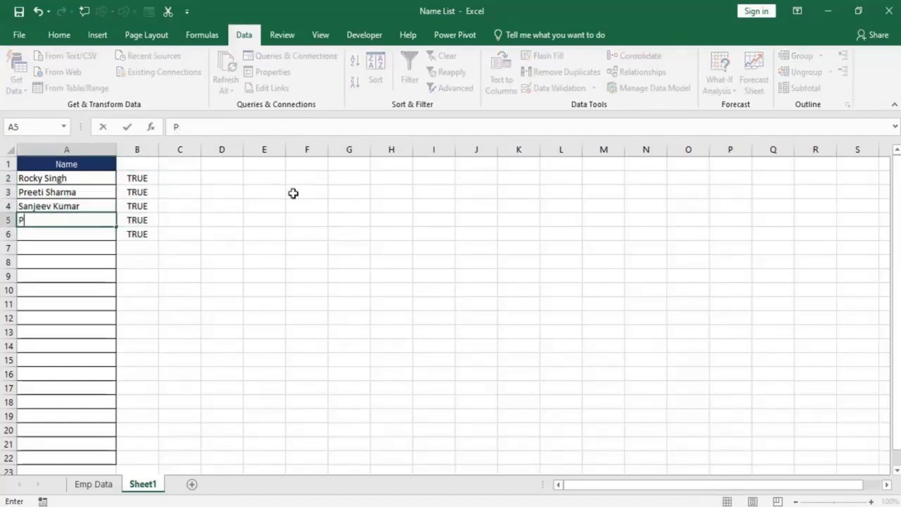
{"action": "key", "text": "BackSpace"}
{"action": "type", "text": "Rocky"}
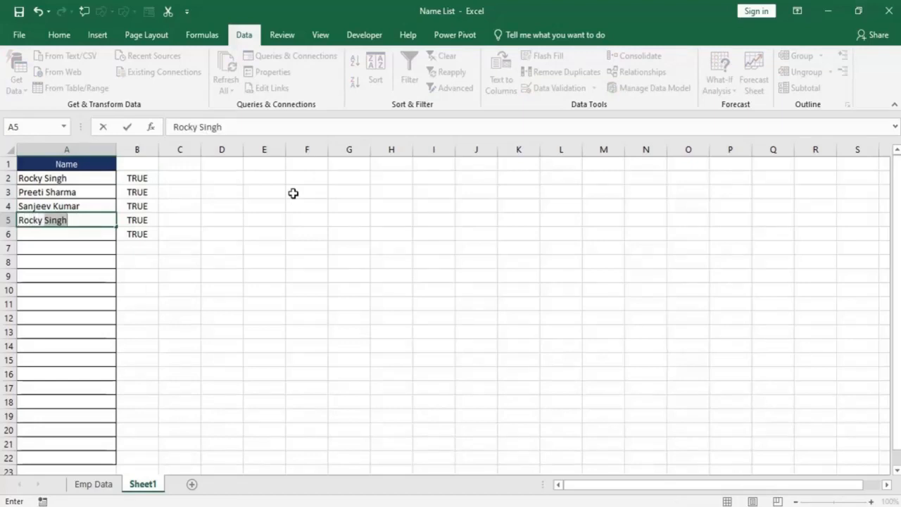
{"action": "key", "text": "Return"}
{"action": "left_click", "coordinate": [139, 221]}
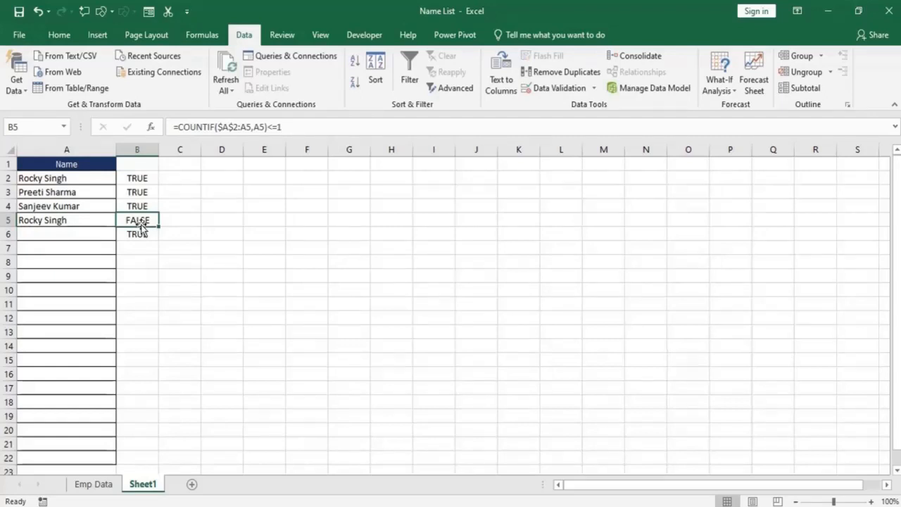
Copy the full COUNTIF formula text from B2.
{"action": "left_click", "coordinate": [135, 178]}
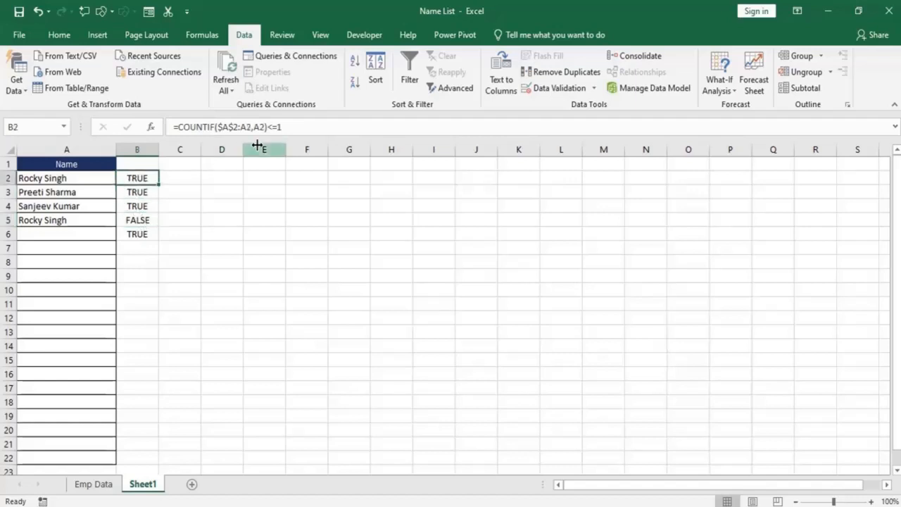
{"action": "left_click", "coordinate": [269, 122]}
{"action": "left_click_drag", "start_coordinate": [270, 120], "coordinate": [146, 114]}
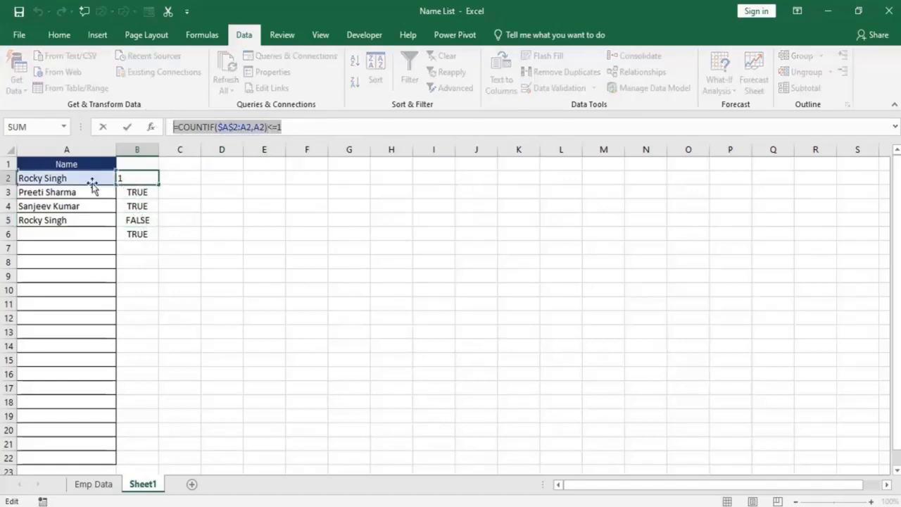
{"action": "key", "text": "Escape"}
Apply Custom data validation to A2:A22 with the formula =COUNTIF($A$2:A2,A2)<=1.
{"action": "left_click_drag", "start_coordinate": [65, 179], "coordinate": [83, 454]}
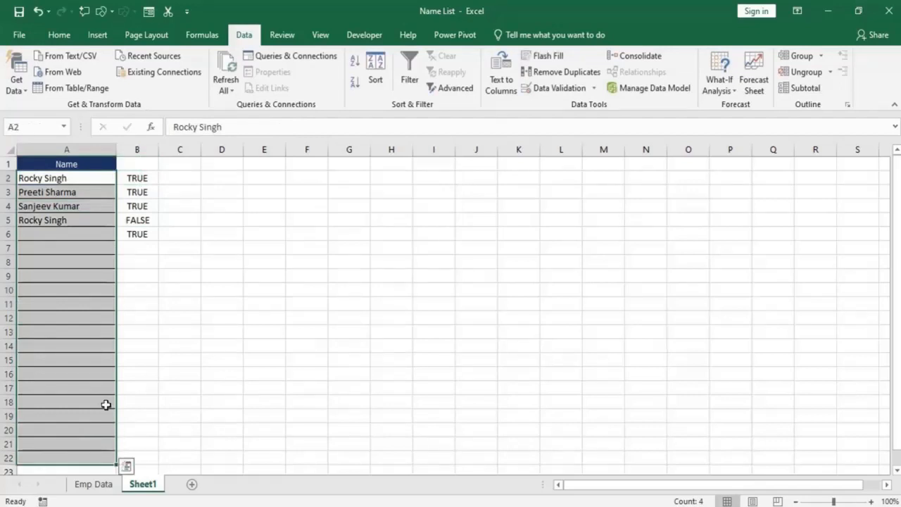
{"action": "left_click", "coordinate": [593, 89]}
{"action": "left_click", "coordinate": [556, 105]}
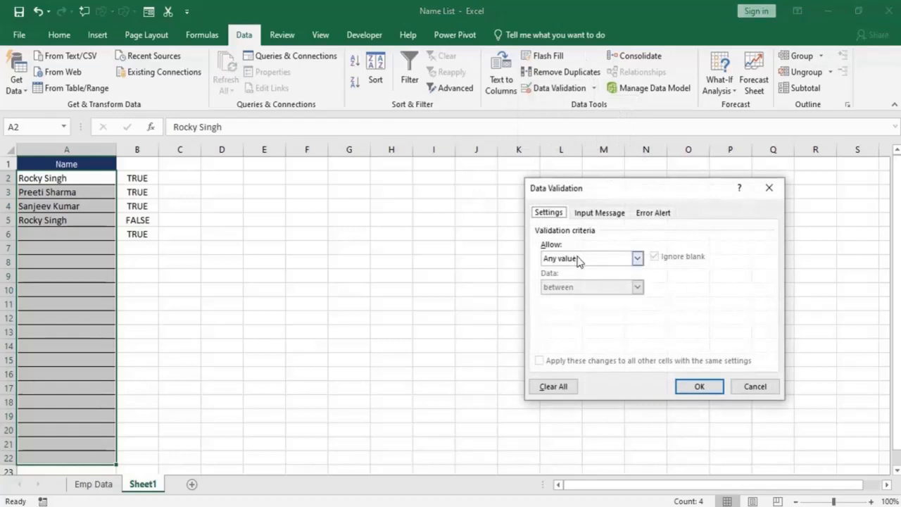
{"action": "left_click_drag", "start_coordinate": [593, 191], "coordinate": [474, 178]}
{"action": "left_click", "coordinate": [518, 245]}
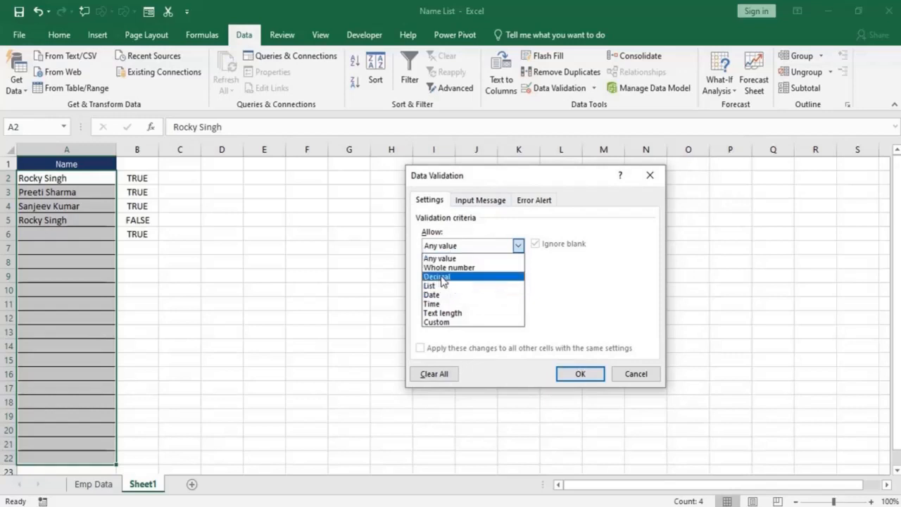
{"action": "left_click", "coordinate": [437, 323]}
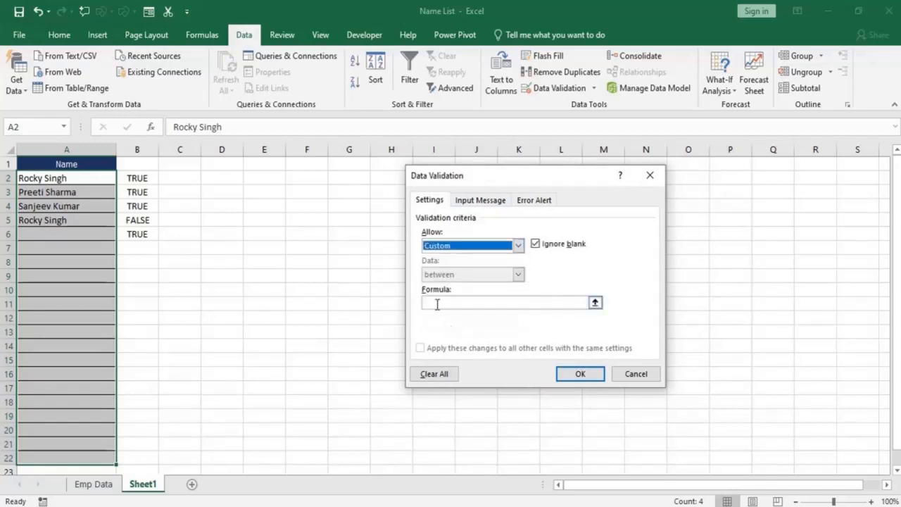
{"action": "left_click", "coordinate": [450, 303]}
{"action": "key", "text": "ctrl+v"}
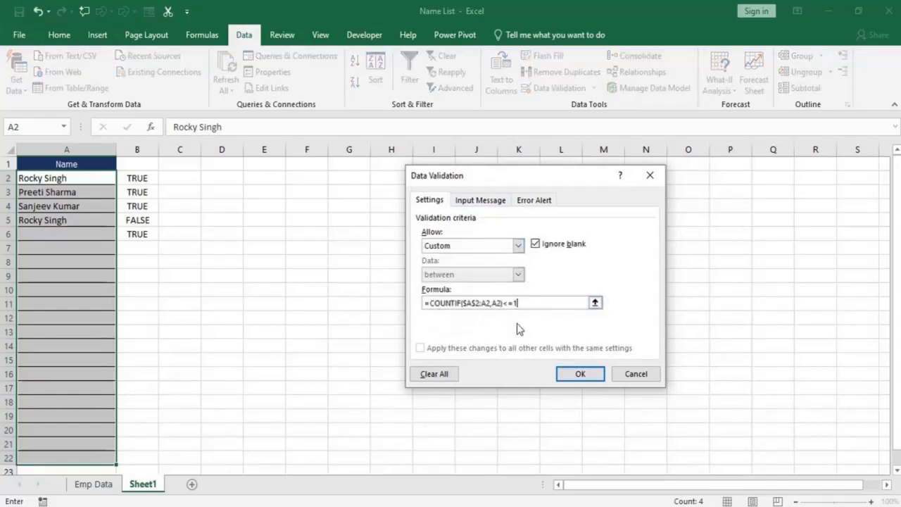
{"action": "left_click", "coordinate": [578, 373]}
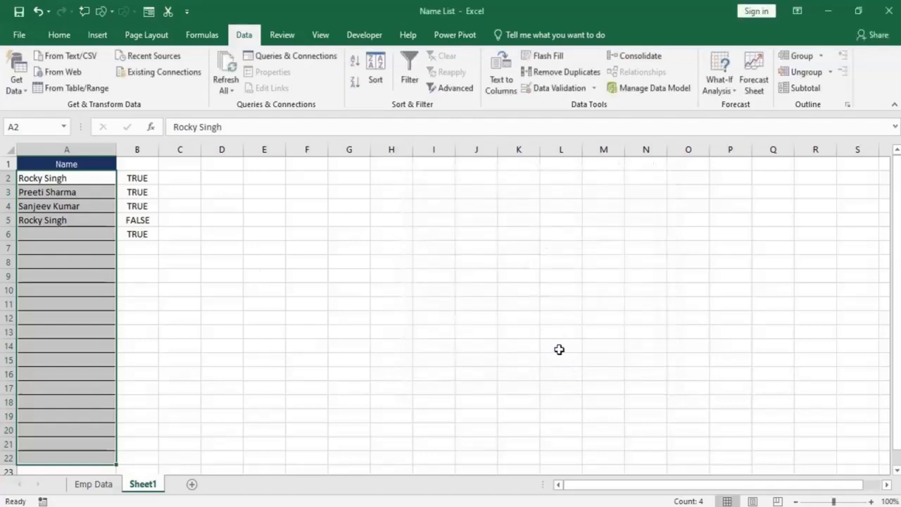
Clear the sample names from A2:A6 and the test formulas from column B.
{"action": "left_click", "coordinate": [51, 222]}
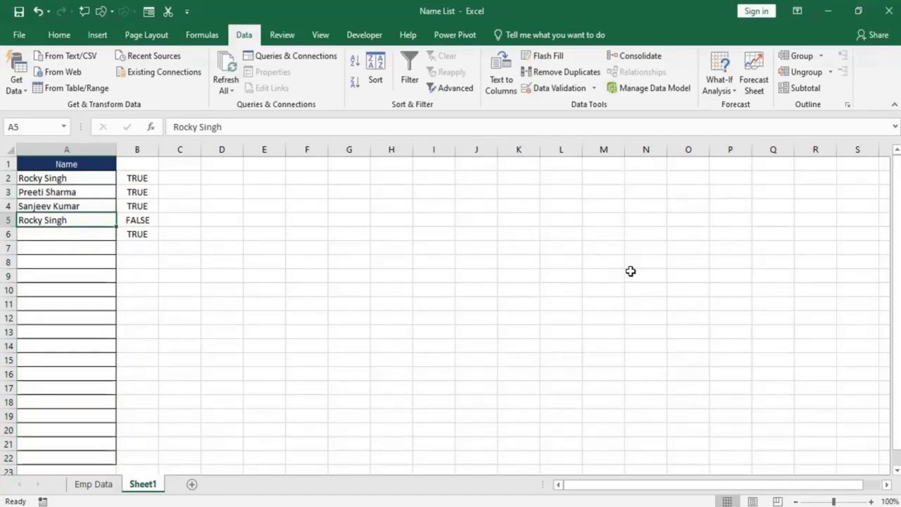
{"action": "key", "text": "Up"}
{"action": "key", "text": "Up"}
{"action": "key", "text": "Up"}
{"action": "key", "text": "Up"}
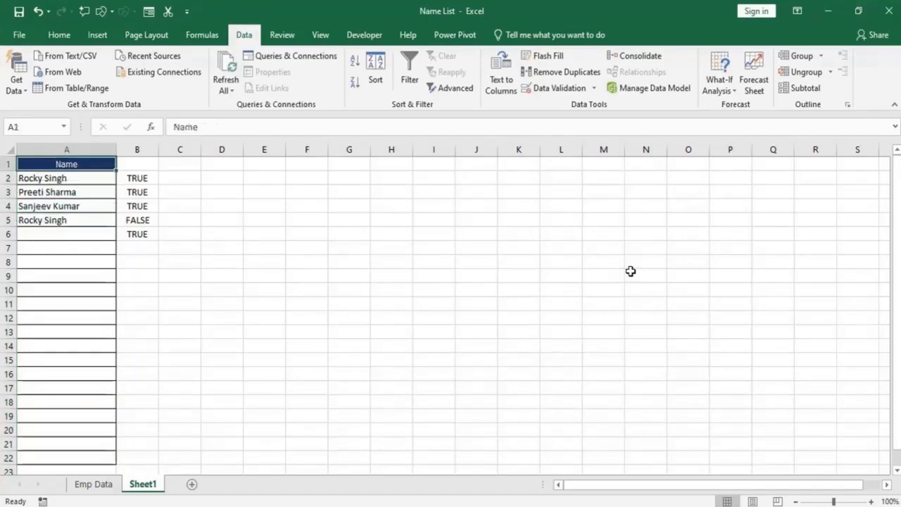
{"action": "key", "text": "Down"}
{"action": "key", "text": "shift+Down"}
{"action": "key", "text": "shift+Down"}
{"action": "key", "text": "shift+Down"}
{"action": "key", "text": "shift+Down"}
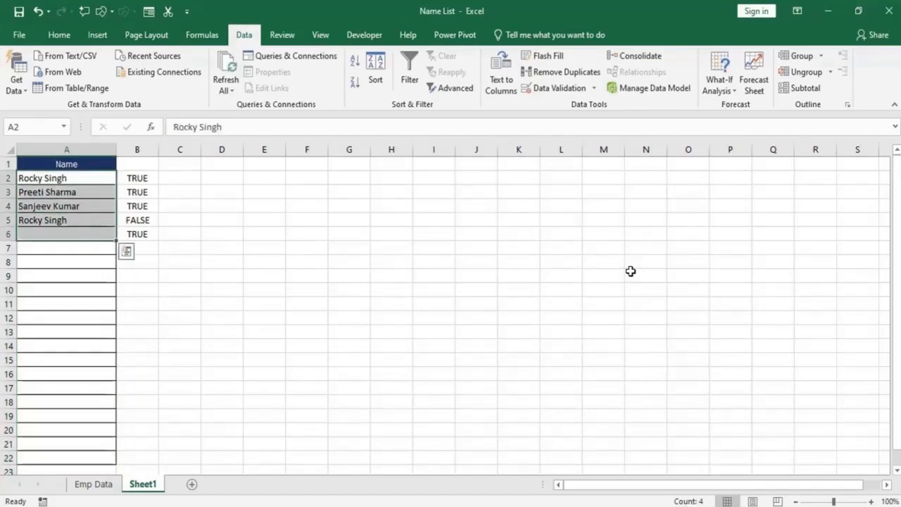
{"action": "key", "text": "Delete"}
{"action": "key", "text": "Return"}
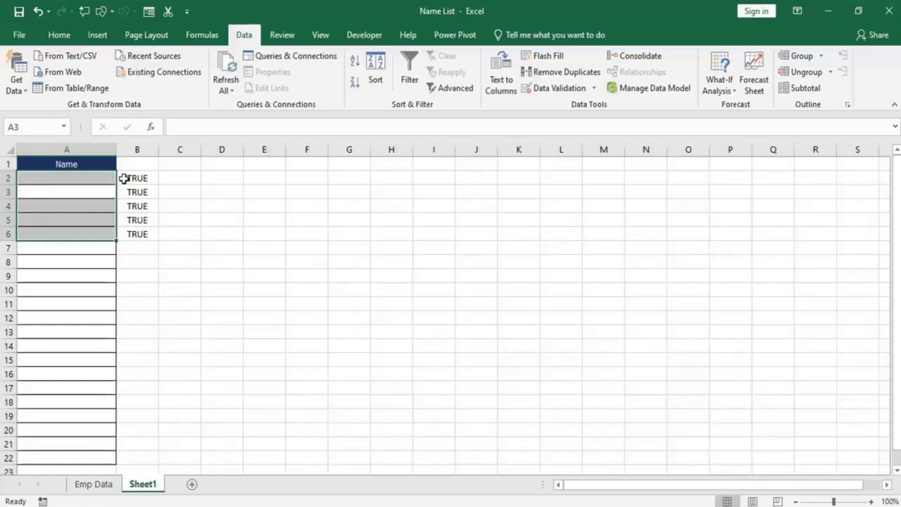
{"action": "left_click_drag", "start_coordinate": [138, 178], "coordinate": [141, 245]}
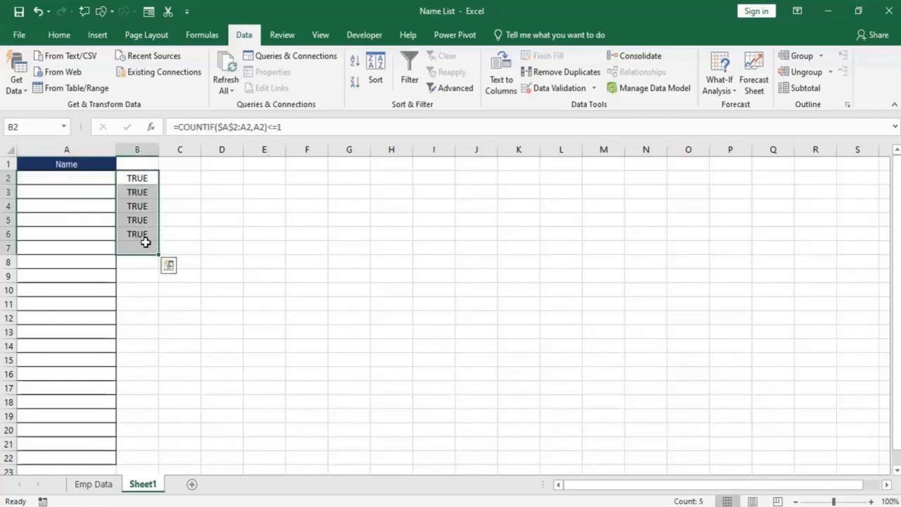
{"action": "key", "text": "Delete"}
Enter a sample full name in A2 as the first entry of the validated list.
{"action": "left_click", "coordinate": [102, 248]}
{"action": "left_click", "coordinate": [82, 181]}
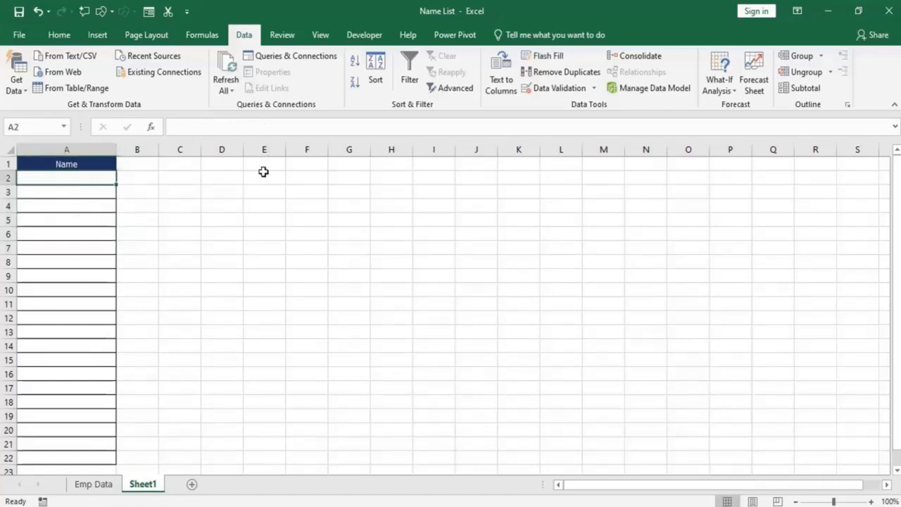
{"action": "type", "text": "Pra"}
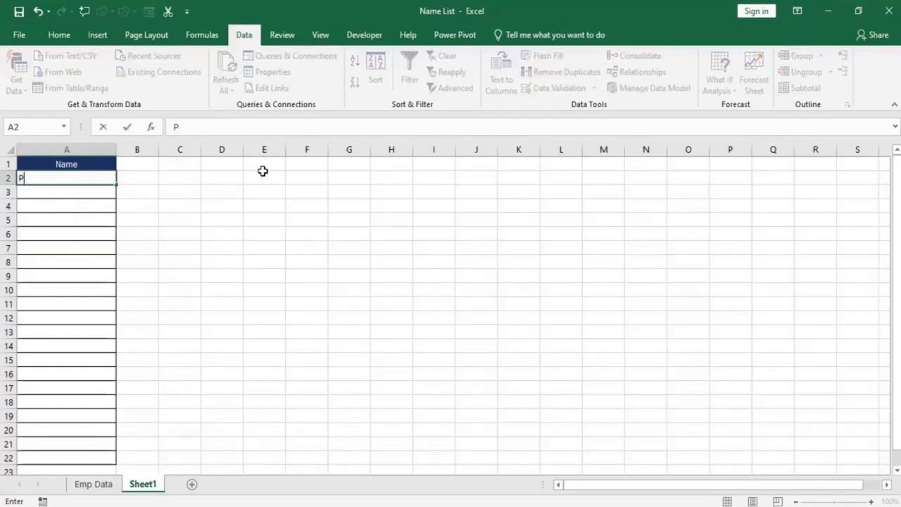
{"action": "key", "text": "BackSpace"}
{"action": "key", "text": "BackSpace"}
{"action": "type", "text": "radeep Kumar"}
{"action": "key", "text": "Return"}
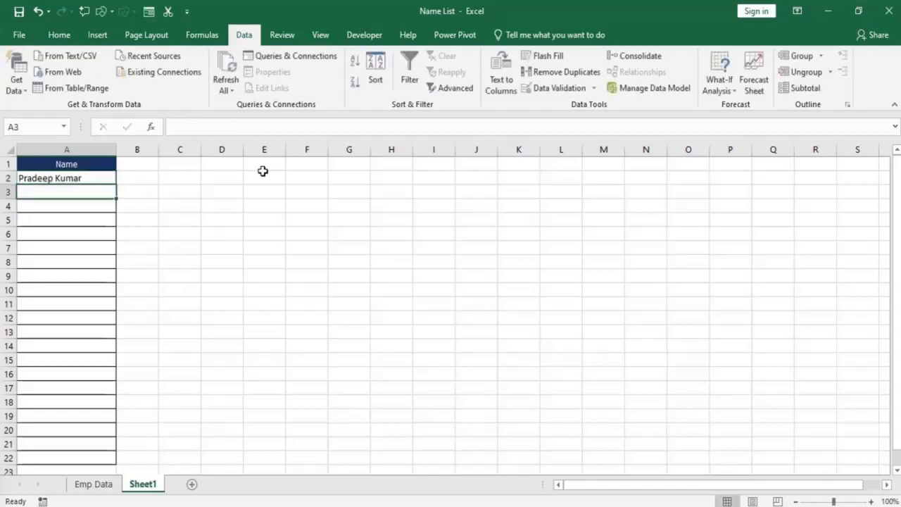
Enter two more different full names in A3 and A4 of the validated list.
{"action": "type", "text": "Sanjee"}
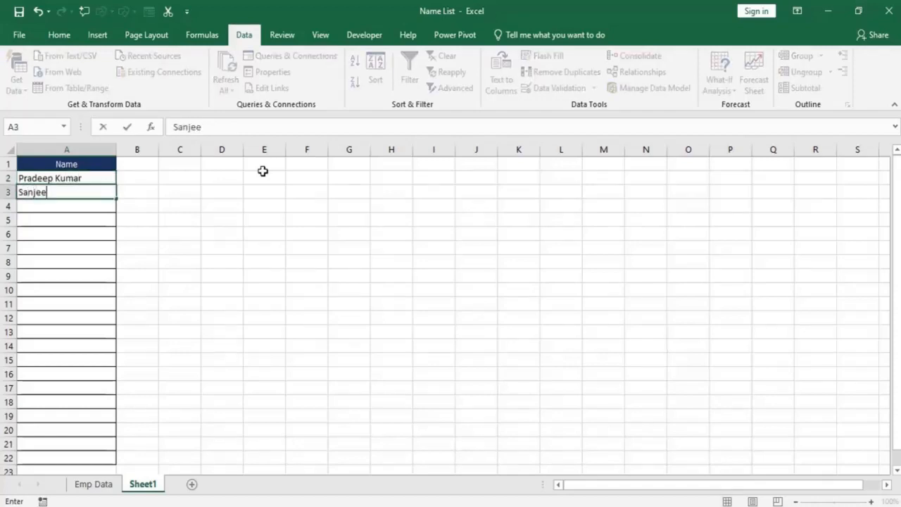
{"action": "type", "text": "v Kumar"}
{"action": "key", "text": "Return"}
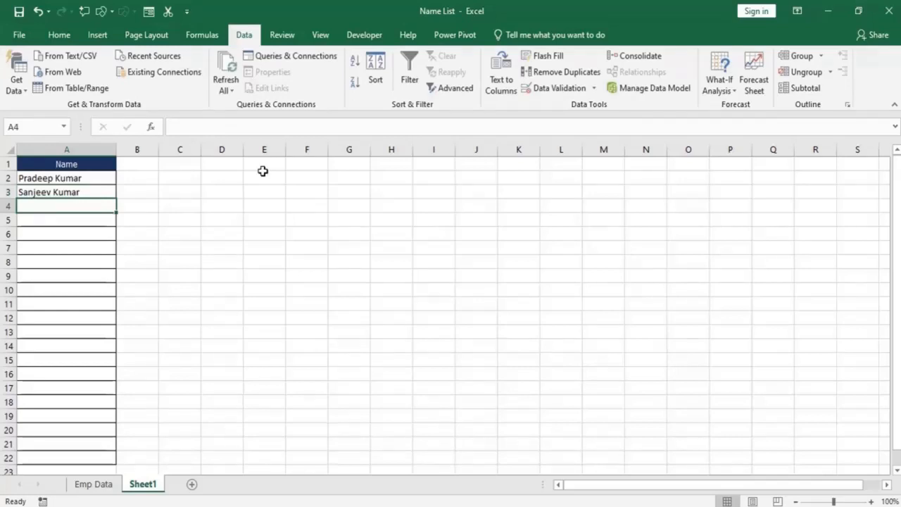
{"action": "type", "text": "Lovely K"}
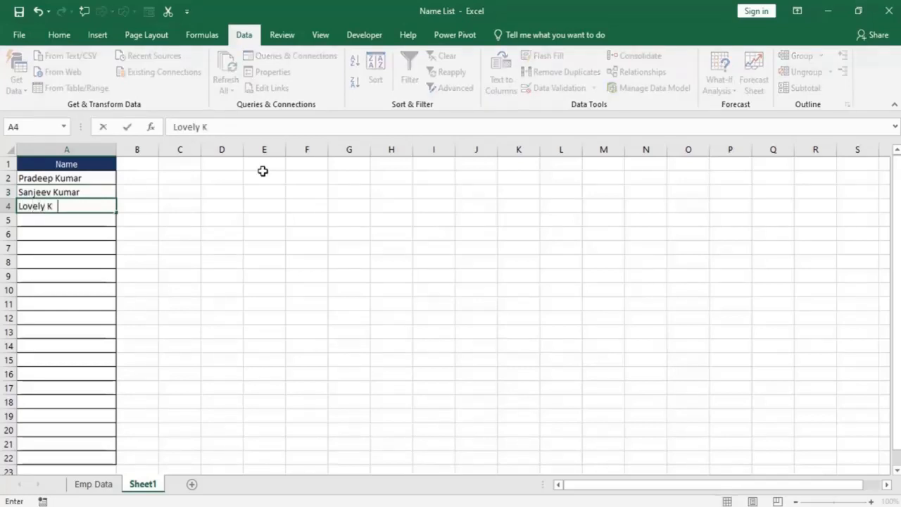
{"action": "type", "text": "hanna"}
{"action": "key", "text": "Return"}
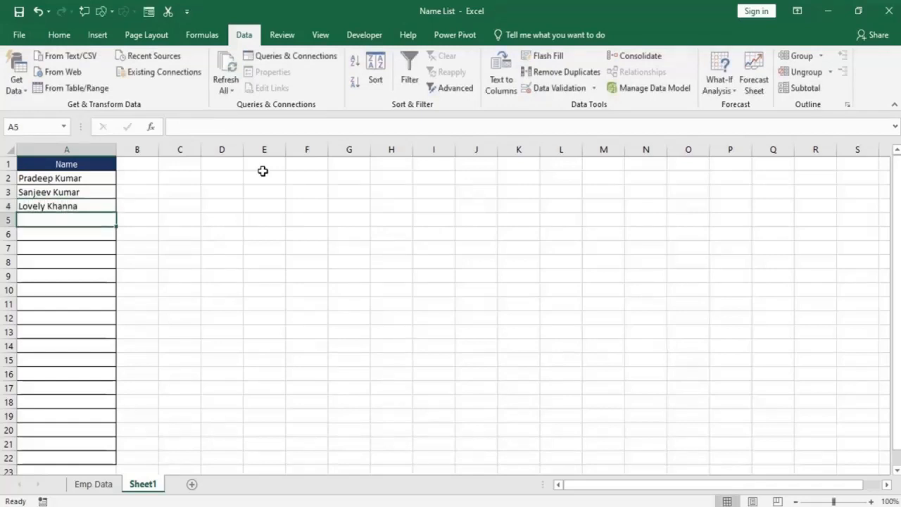
Try to enter A3's full name again in A5 to test the validation rule, and close the alert.
{"action": "type", "text": "P"}
{"action": "key", "text": "BackSpace"}
{"action": "key", "text": "BackSpace"}
{"action": "type", "text": "Sanjeev Kumar"}
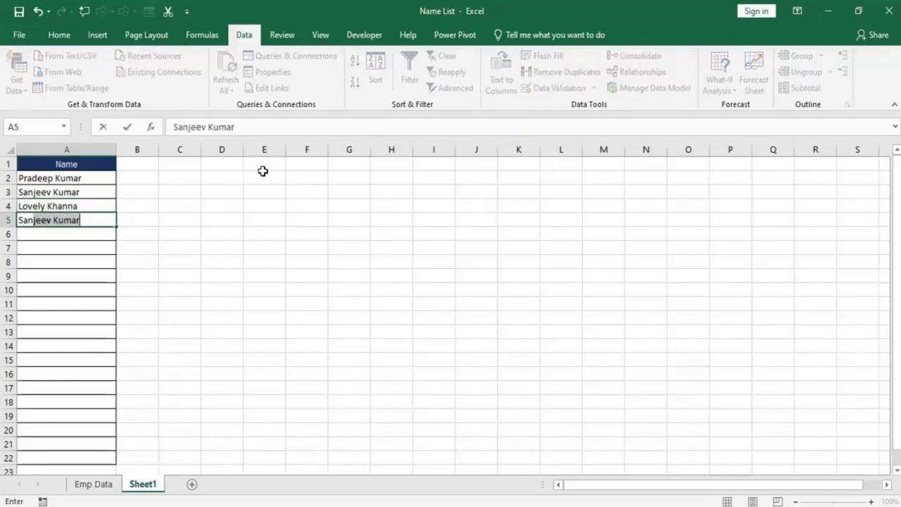
{"action": "key", "text": "Return"}
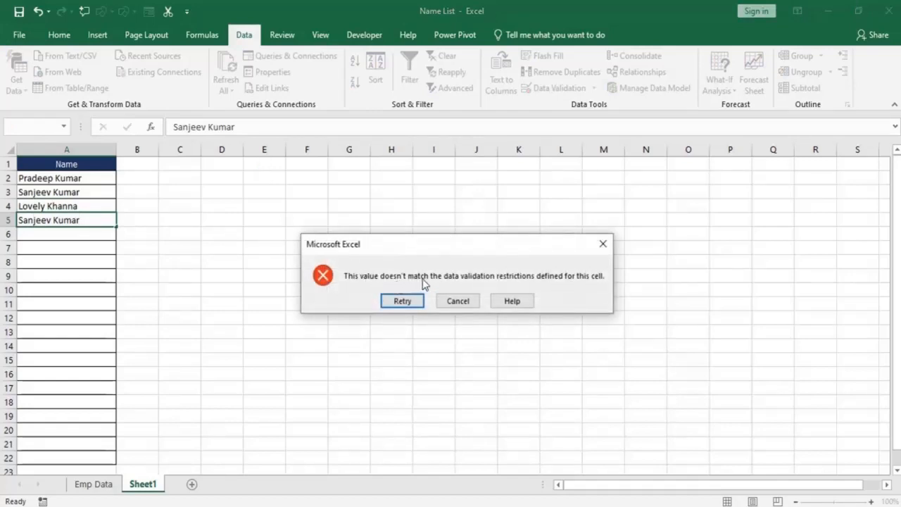
{"action": "left_click", "coordinate": [603, 248]}
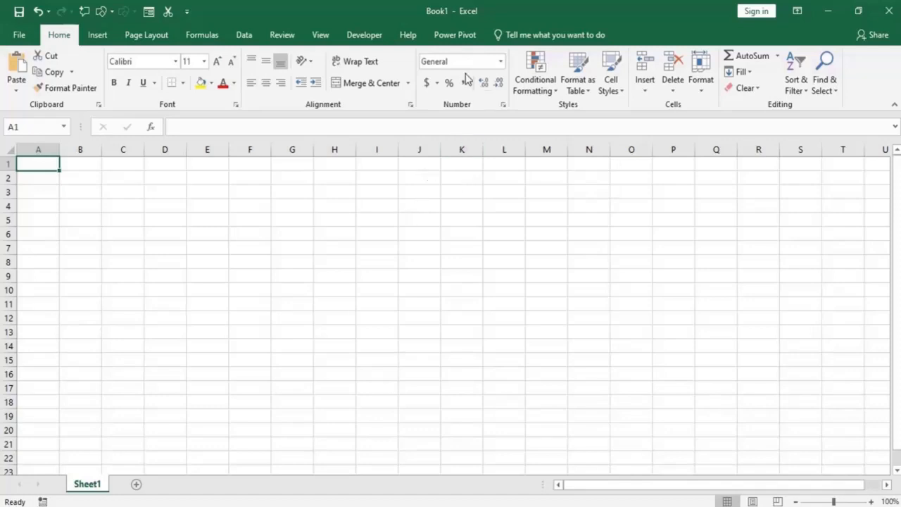
Switch to the Function_Excel_Updated workbook and examine the data columns on its COUNTIF sheet.
{"action": "mouse_move", "coordinate": [211, 506]}
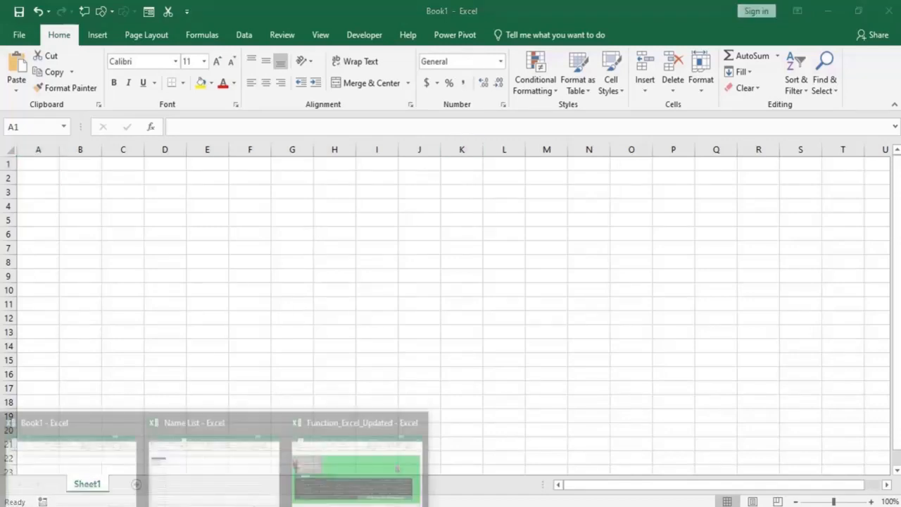
{"action": "left_click", "coordinate": [303, 475]}
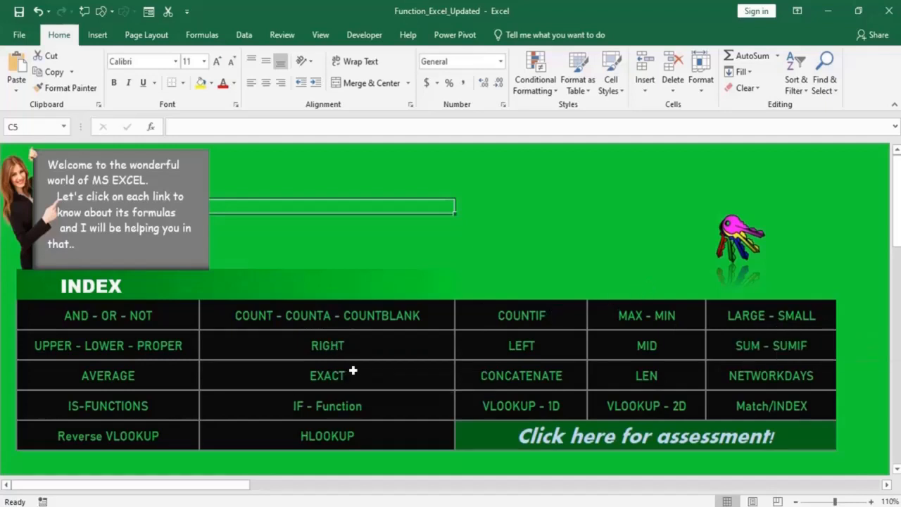
{"action": "left_click", "coordinate": [534, 317]}
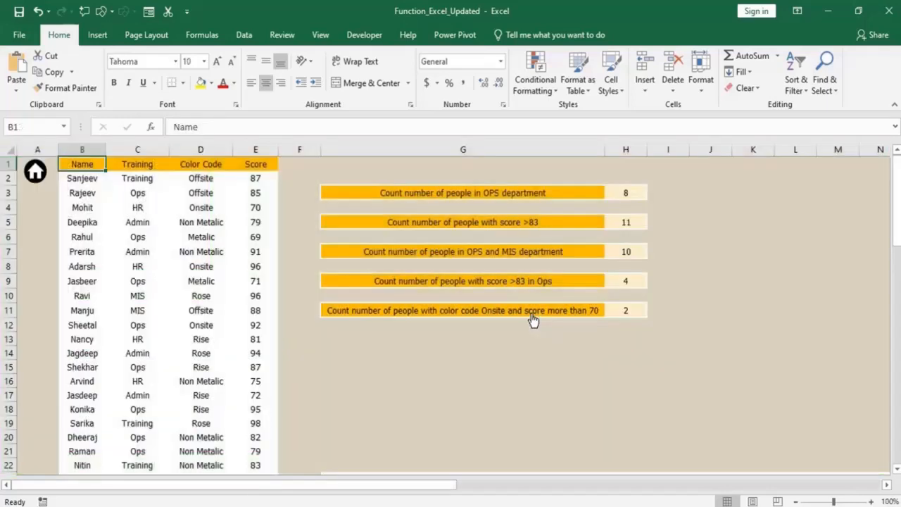
{"action": "left_click", "coordinate": [300, 354]}
{"action": "left_click", "coordinate": [84, 166]}
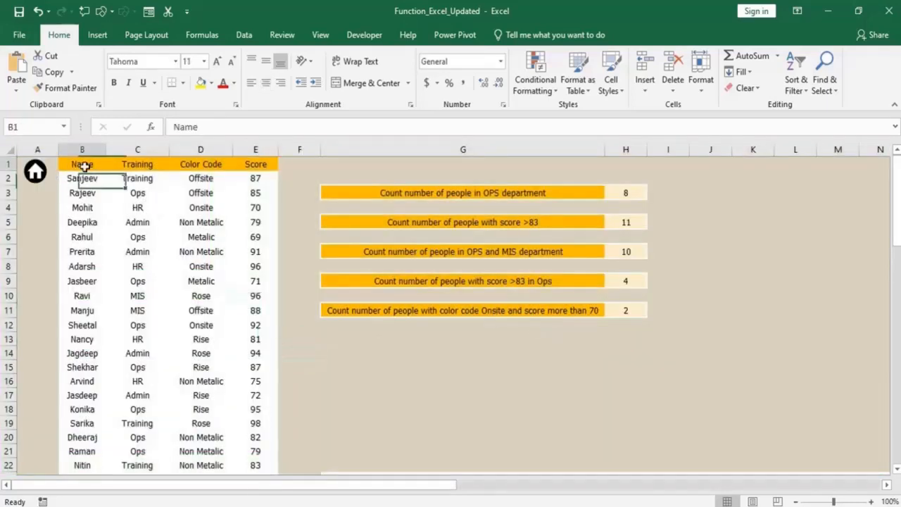
{"action": "left_click_drag", "start_coordinate": [84, 166], "coordinate": [261, 171]}
{"action": "left_click", "coordinate": [138, 237]}
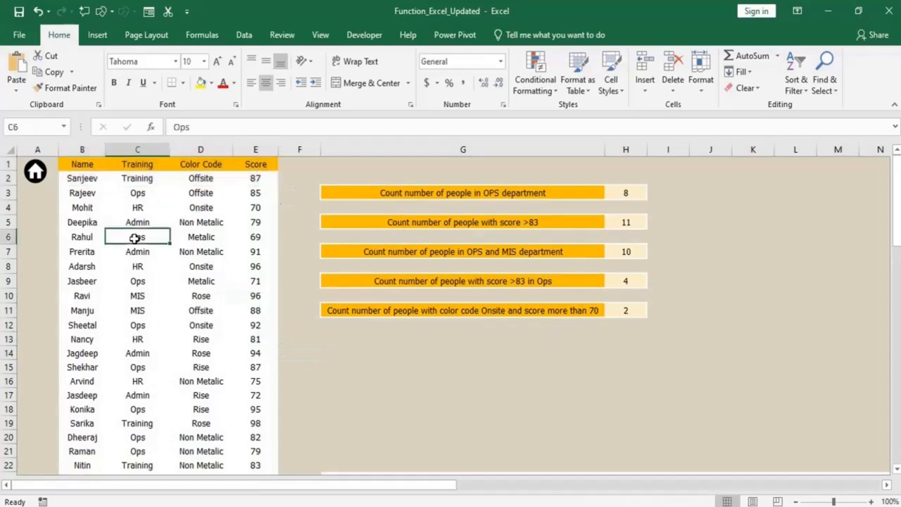
{"action": "left_click", "coordinate": [86, 169]}
{"action": "left_click_drag", "start_coordinate": [93, 162], "coordinate": [107, 165]}
{"action": "left_click", "coordinate": [201, 178]}
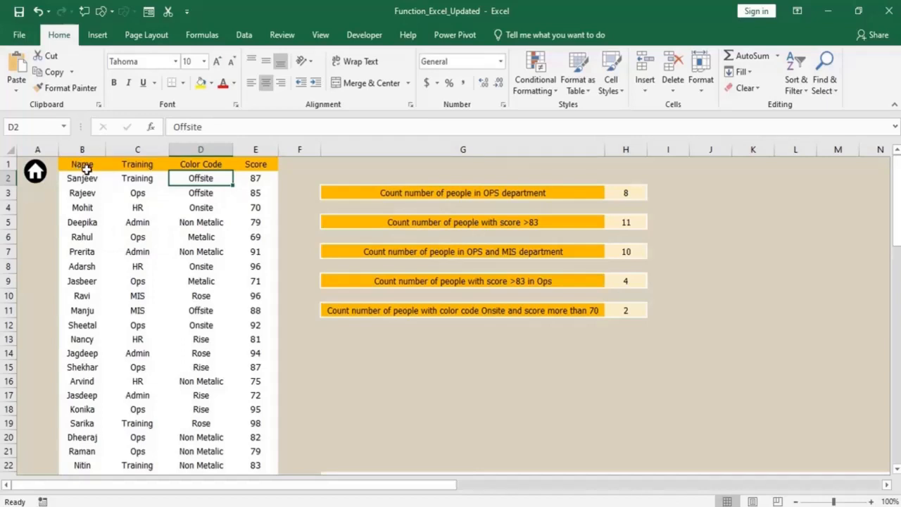
Return to the workbook's index, open the AVERAGE sheet and inspect the Total formula in F4.
{"action": "left_click", "coordinate": [35, 172]}
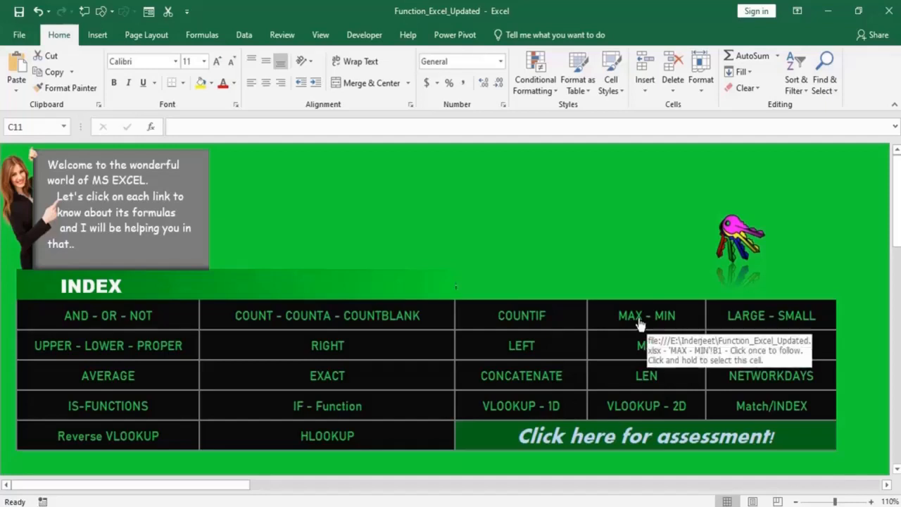
{"action": "left_click", "coordinate": [99, 381]}
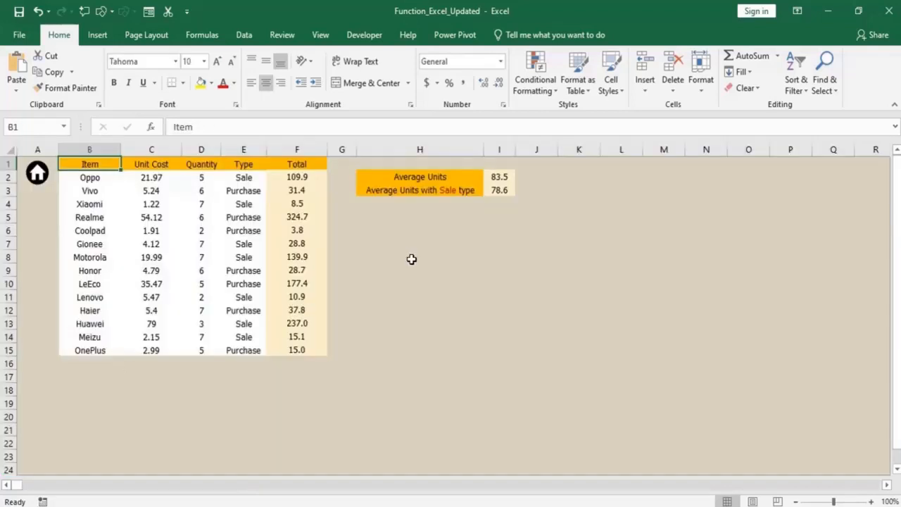
{"action": "left_click", "coordinate": [300, 295]}
{"action": "left_click", "coordinate": [306, 204]}
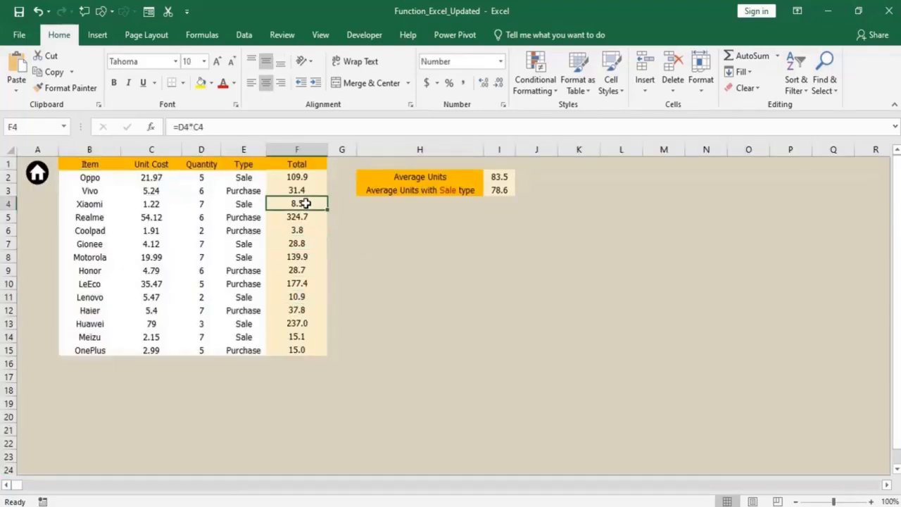
Open the assessment sheet from the workbook's index, examine its exercise tables across the sheet, and return to the index.
{"action": "left_click", "coordinate": [40, 173]}
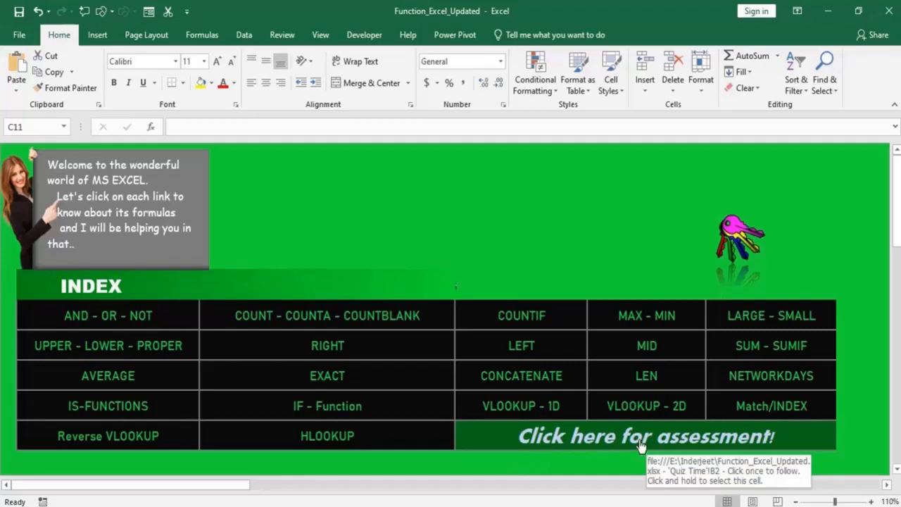
{"action": "left_click", "coordinate": [604, 437]}
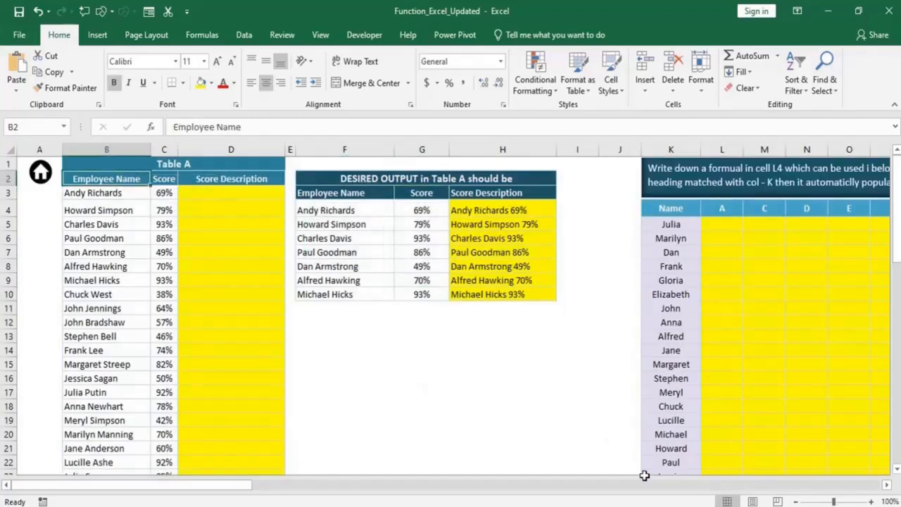
{"action": "left_click_drag", "start_coordinate": [153, 488], "coordinate": [784, 467]}
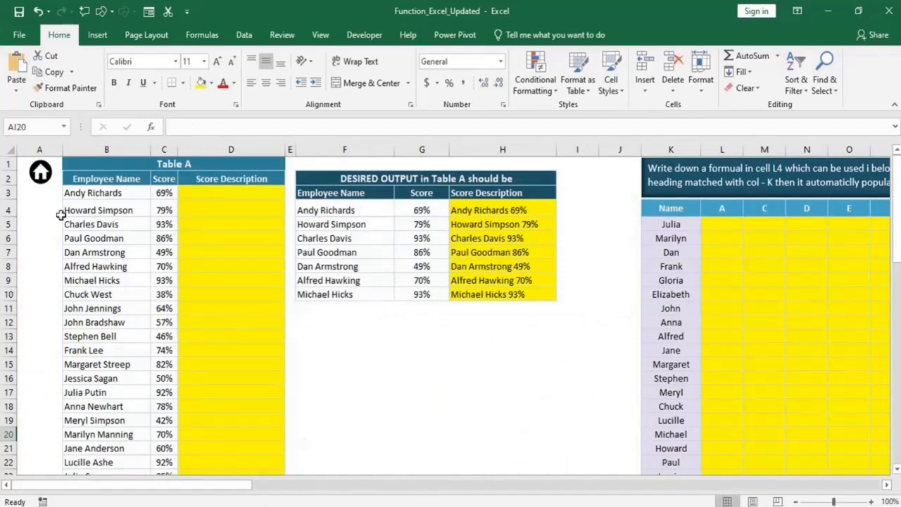
{"action": "left_click", "coordinate": [39, 184]}
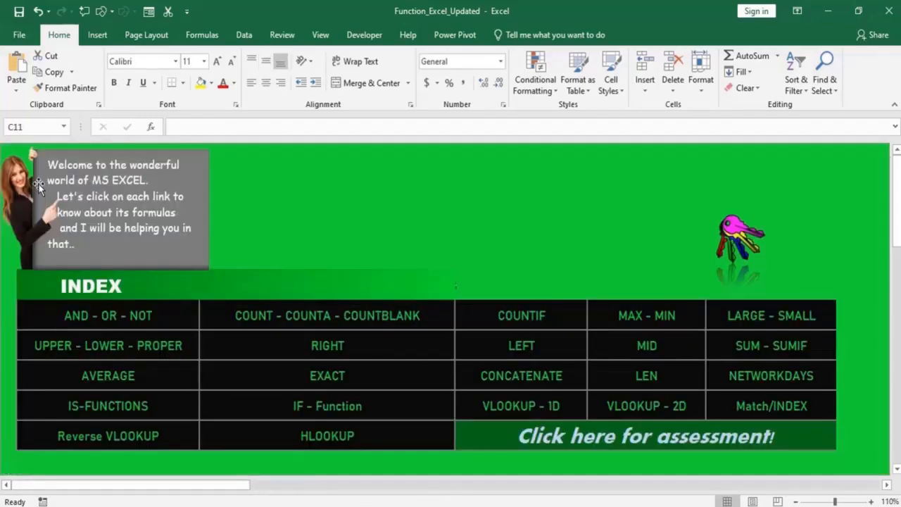
Open the Excel Keyboard Shortcuts sheet from the index, look through its full key table, and return to the index.
{"action": "left_click", "coordinate": [741, 238]}
{"action": "scroll", "coordinate": [120, 367], "scroll_direction": "down", "scroll_amount": 8}
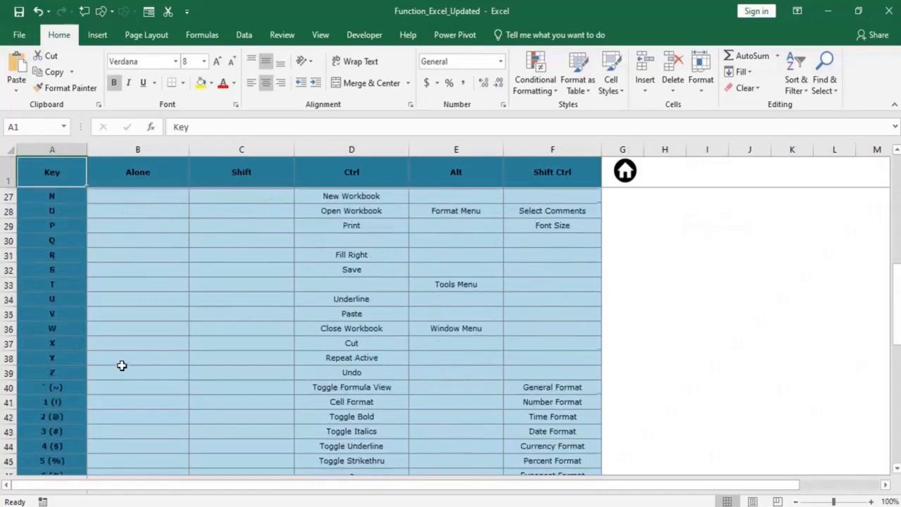
{"action": "scroll", "coordinate": [122, 365], "scroll_direction": "down", "scroll_amount": 12}
{"action": "scroll", "coordinate": [122, 364], "scroll_direction": "up", "scroll_amount": 11}
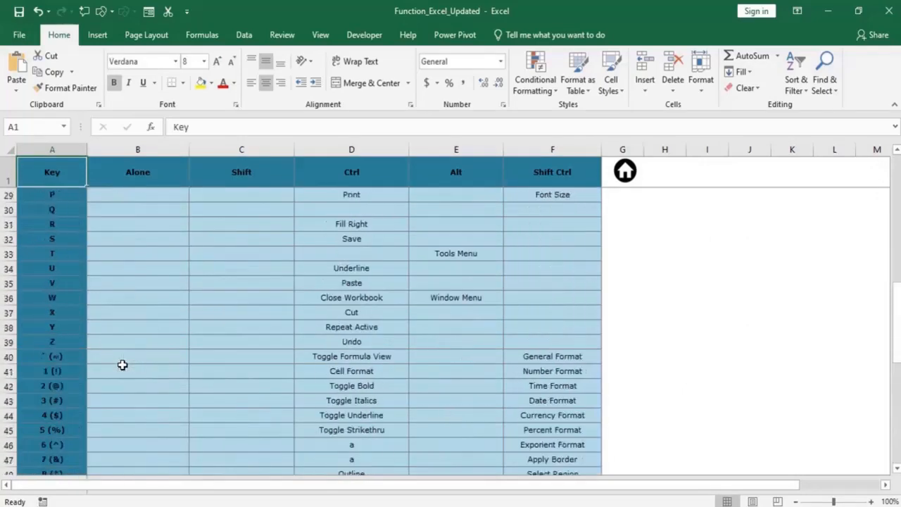
{"action": "scroll", "coordinate": [122, 365], "scroll_direction": "down", "scroll_amount": 11}
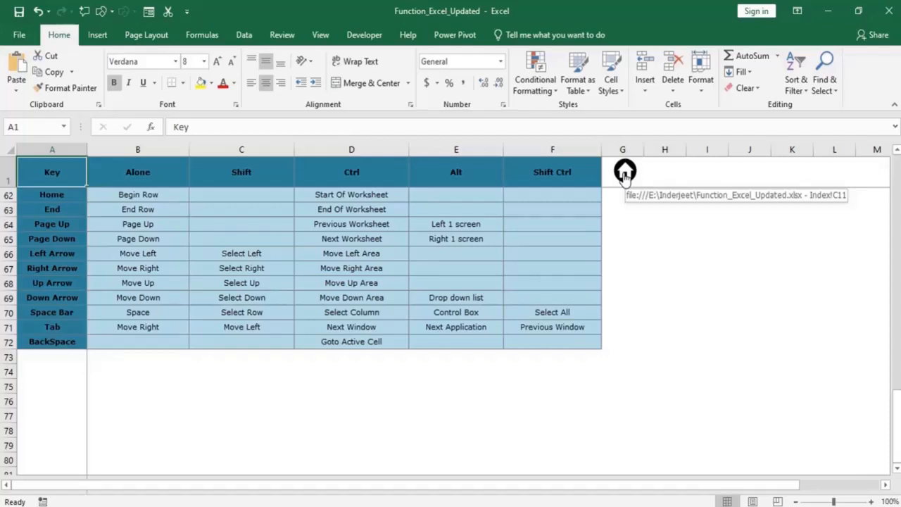
{"action": "left_click", "coordinate": [625, 173]}
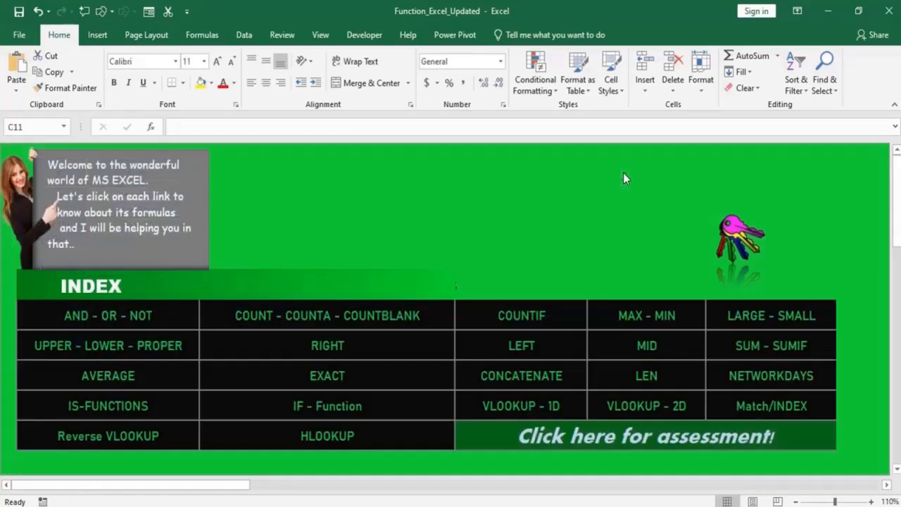